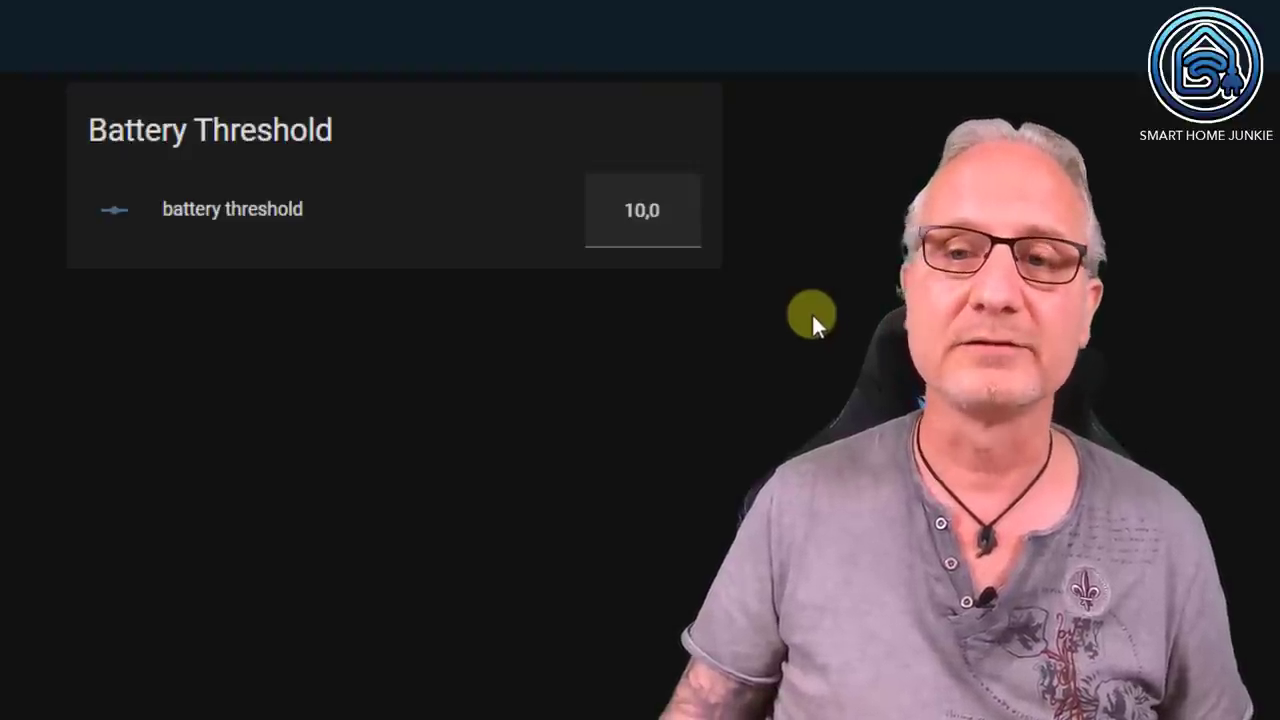
Set the battery threshold value on the dashboard card to 70.
left_click(634, 210)
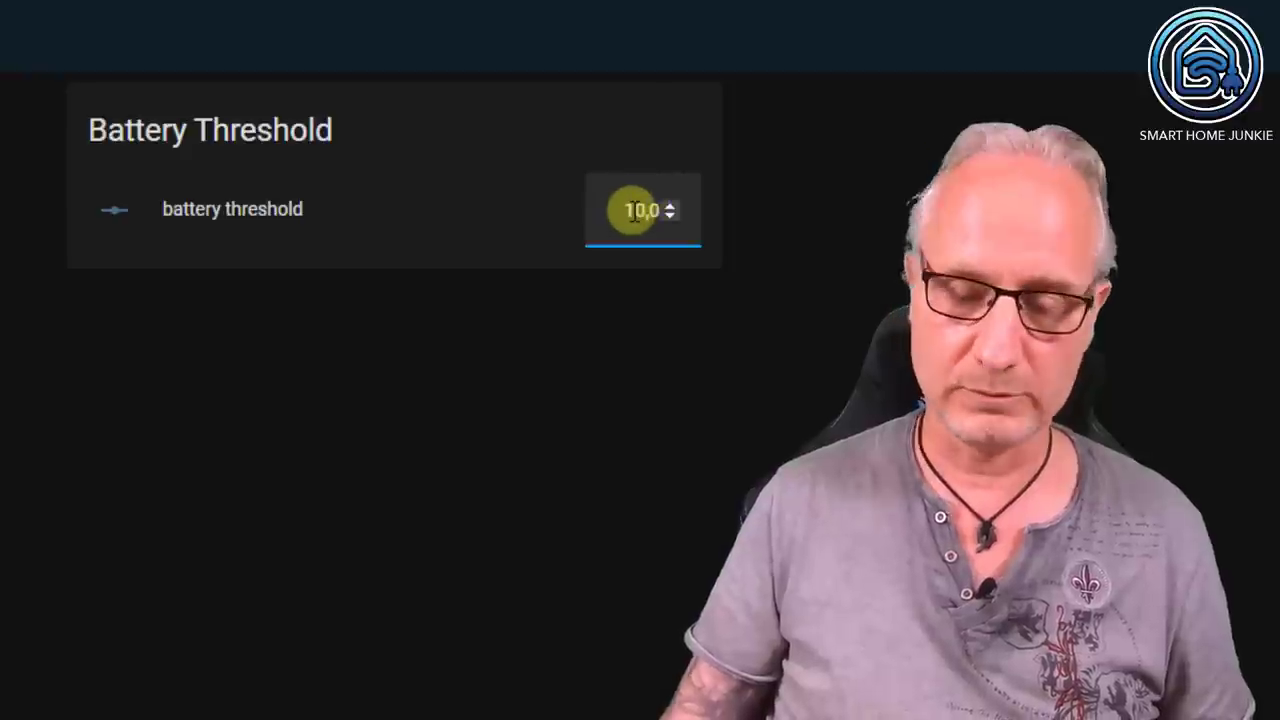
key("BackSpace")
type("7")
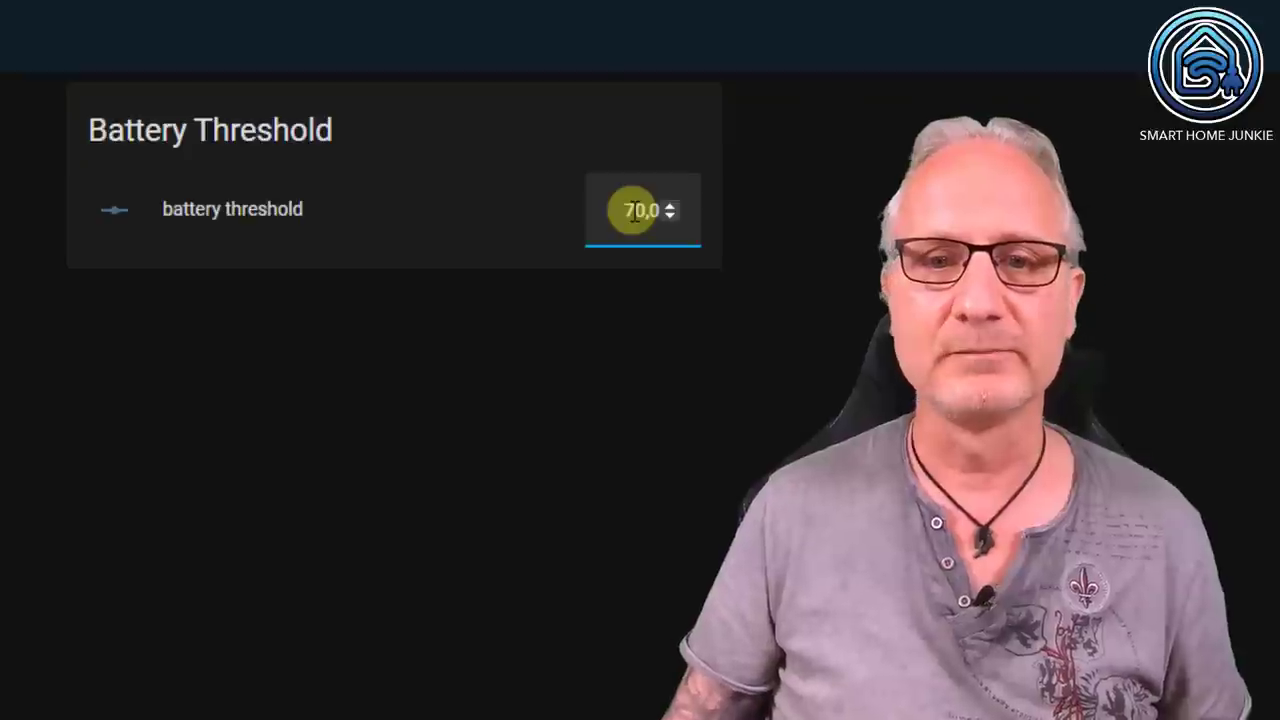
key("Return")
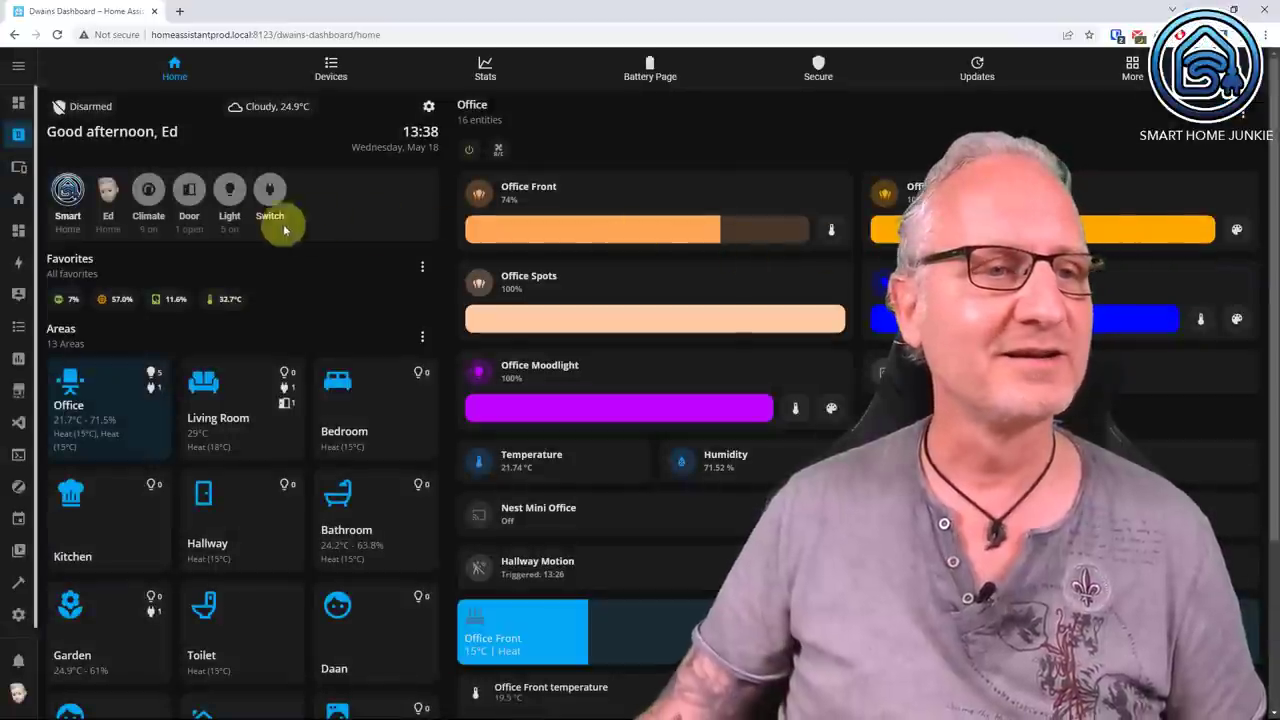
View the tutorials dashboard with the battery threshold card, and open the Helpers list under Devices & Services.
left_click(19, 233)
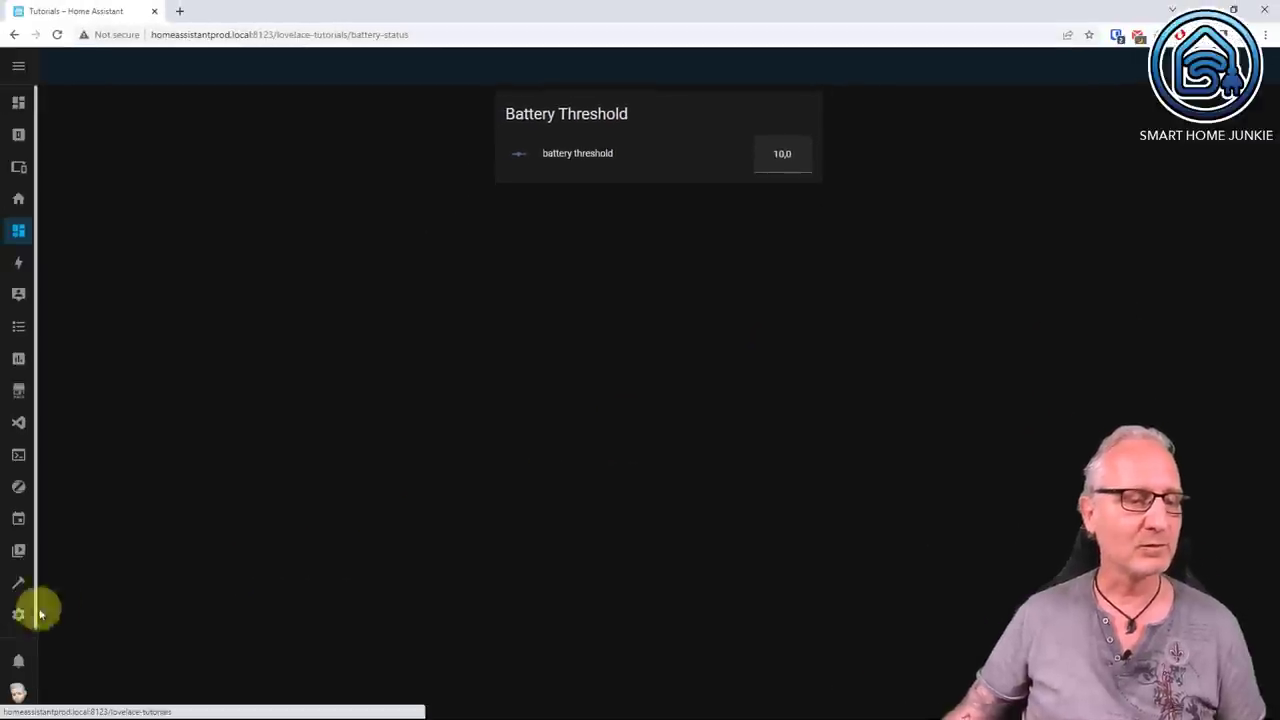
left_click(16, 617)
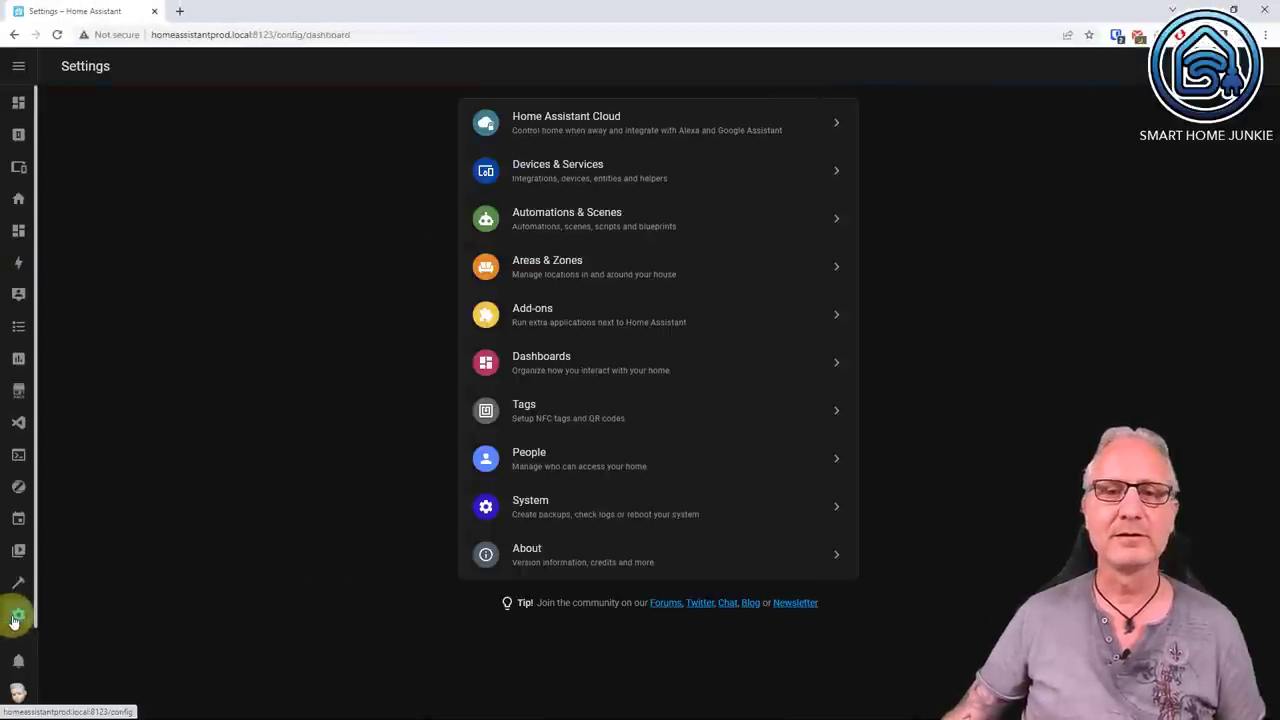
left_click(600, 179)
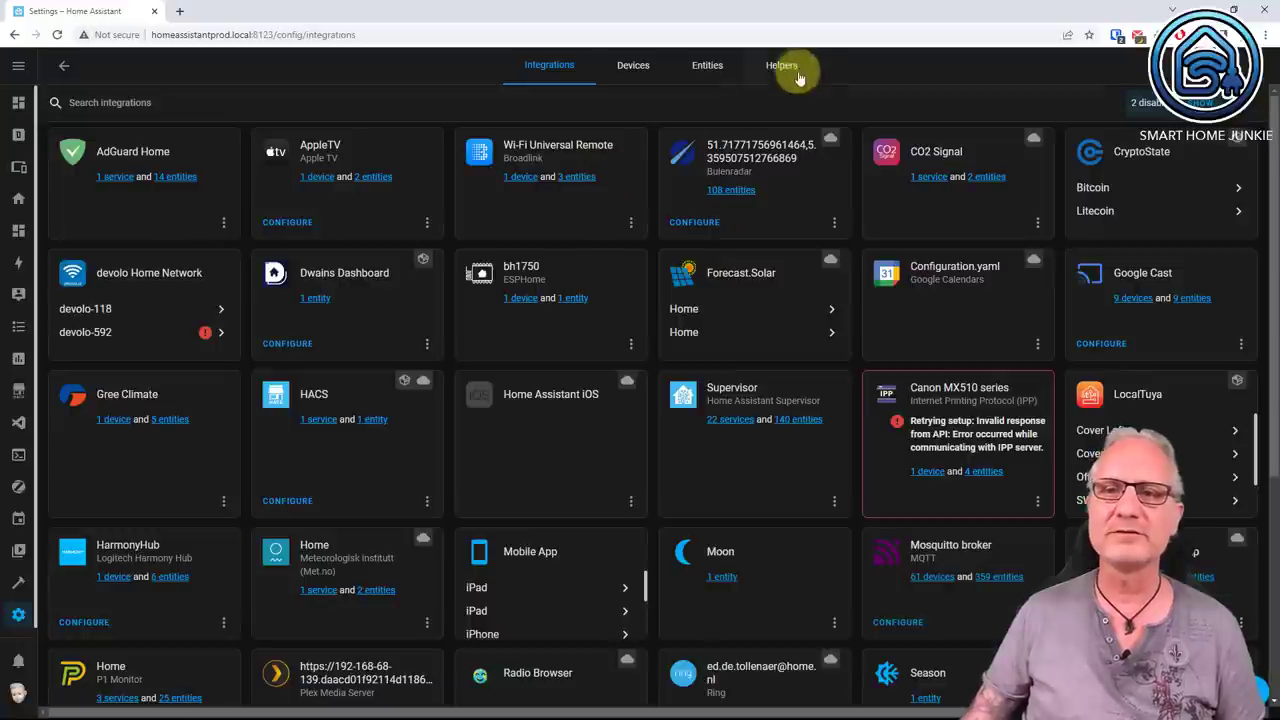
left_click(790, 72)
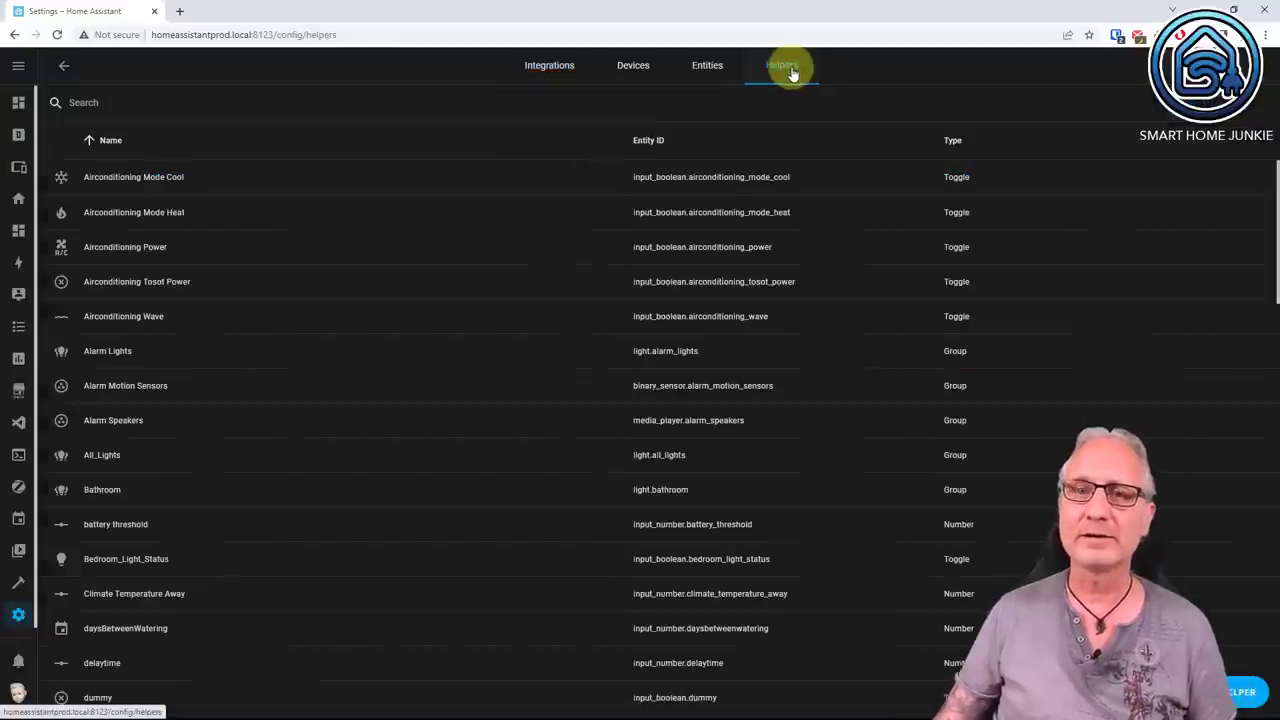
left_click(1227, 693)
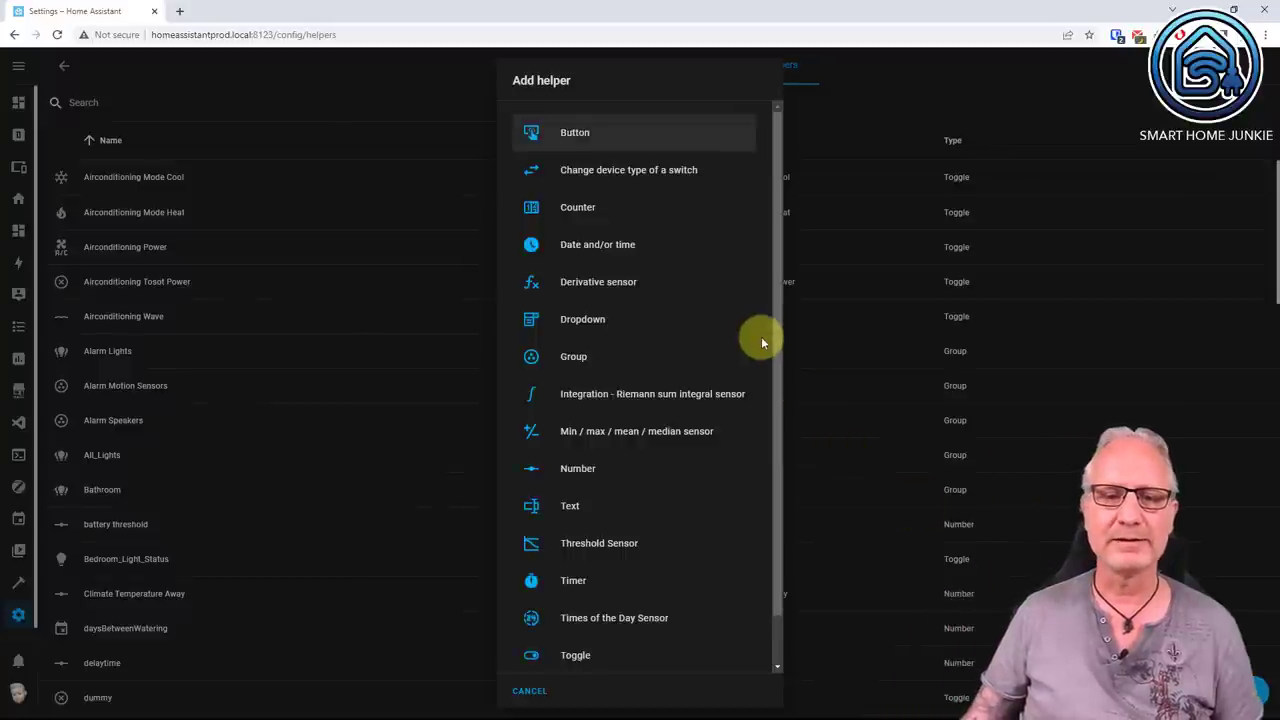
left_click(572, 470)
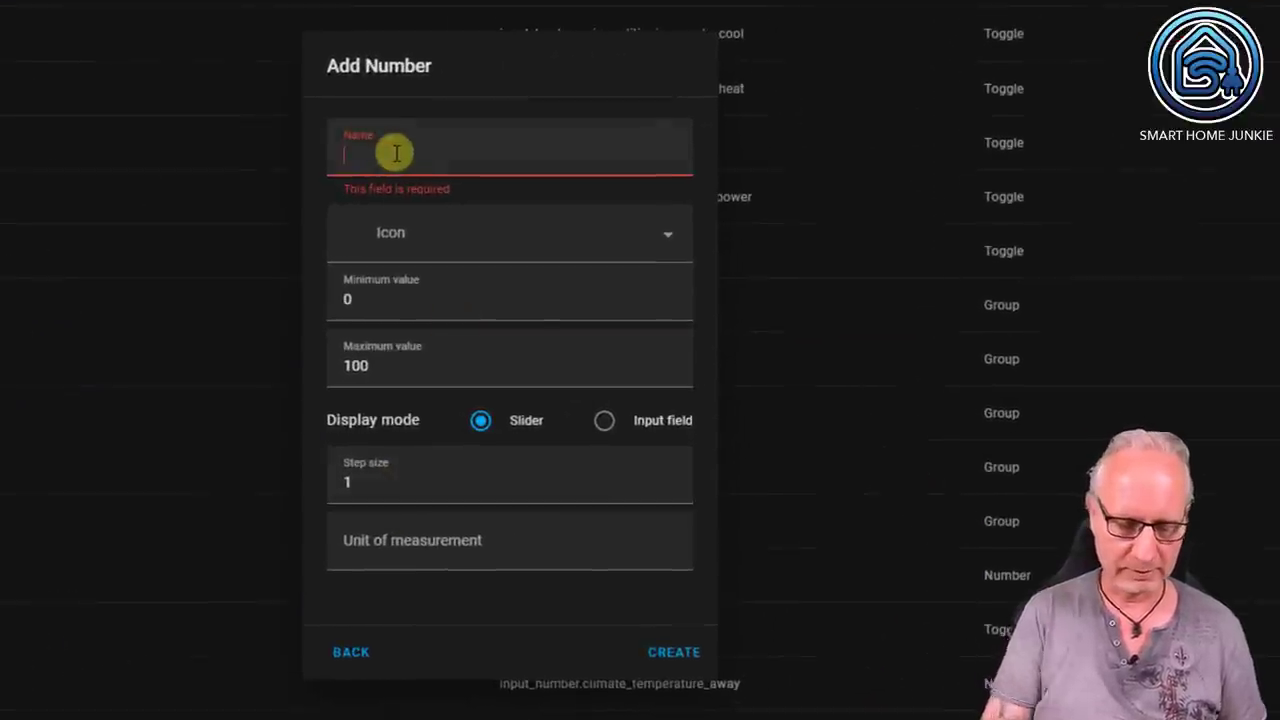
type("Test helper")
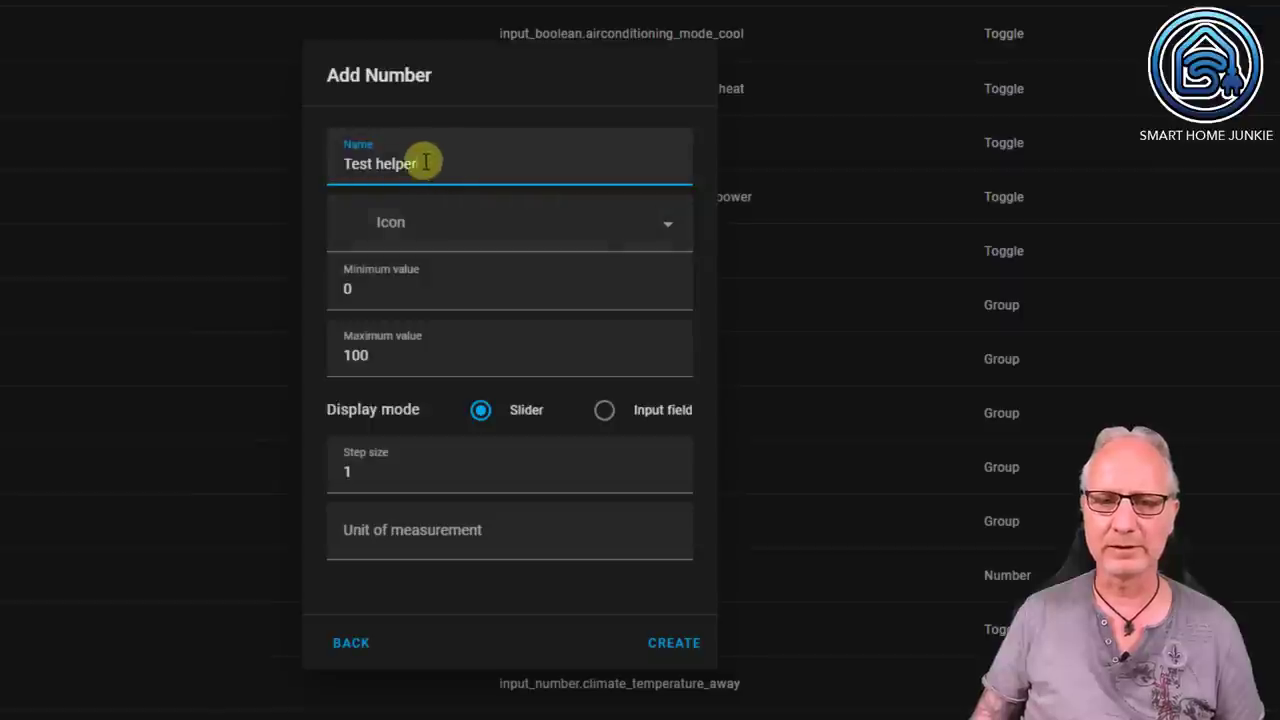
left_click_drag(420, 163, 320, 170)
key("BackSpace")
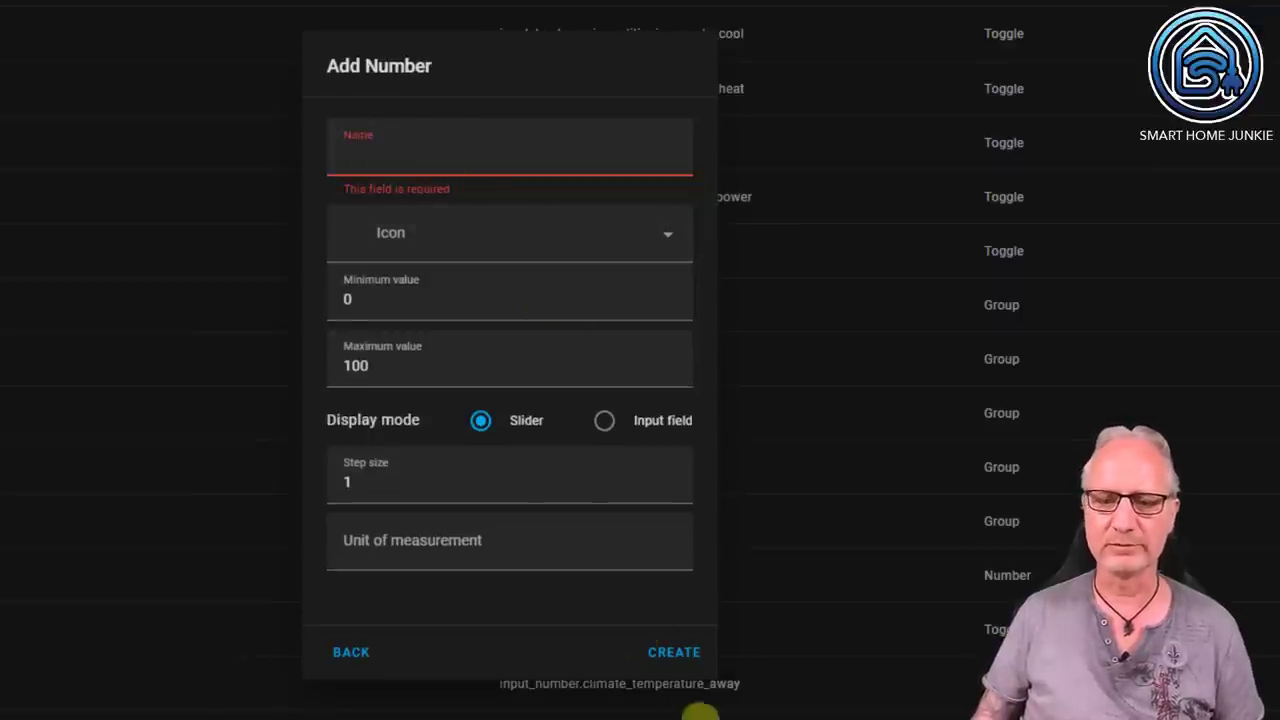
left_click(350, 655)
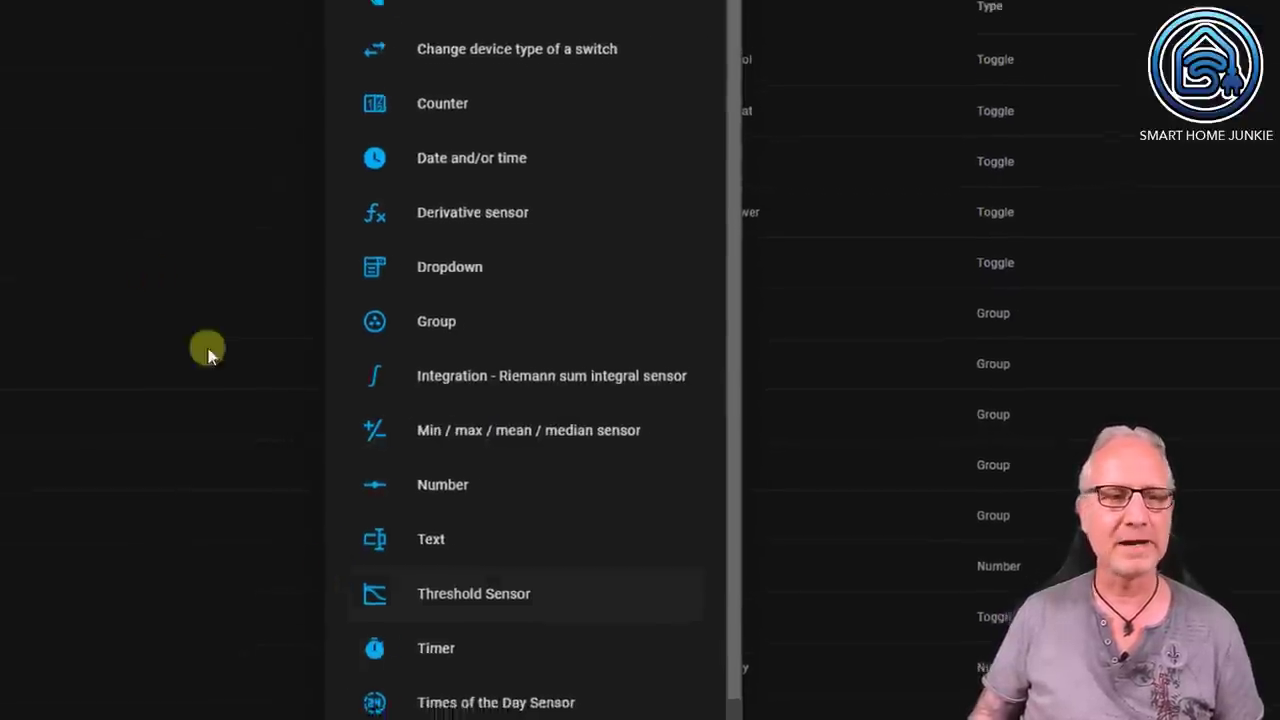
left_click(530, 692)
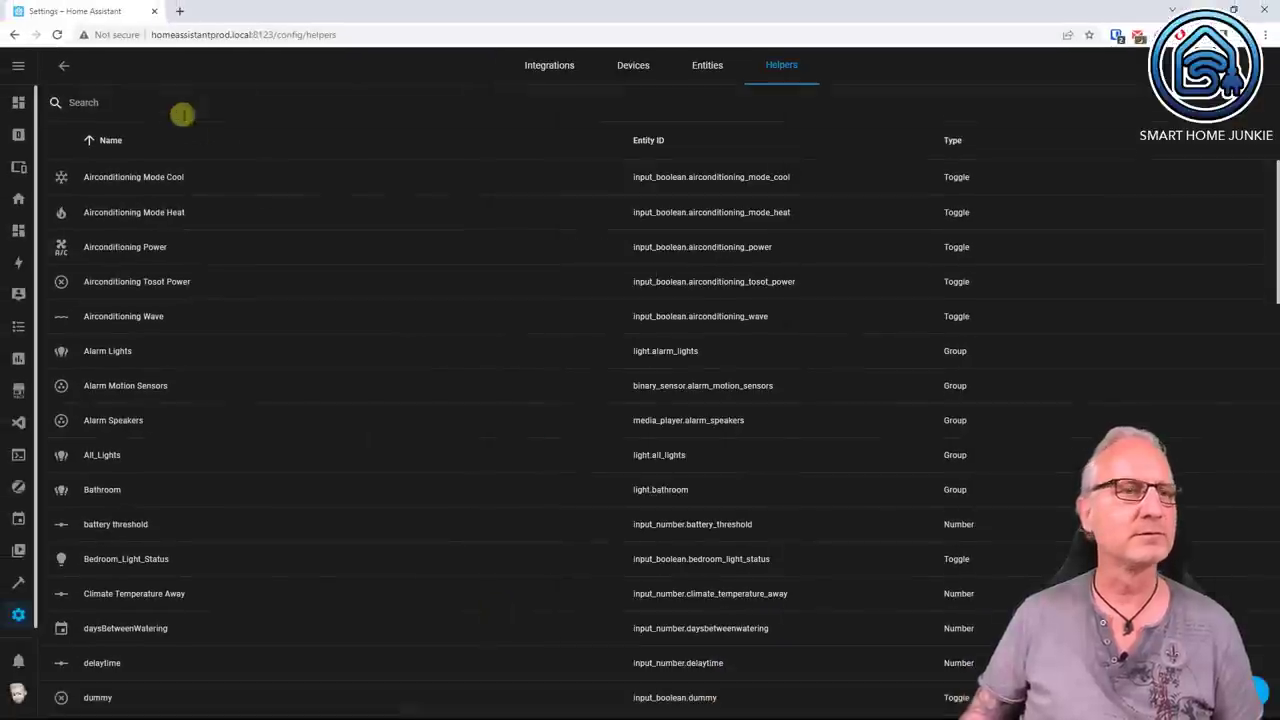
Search the helpers for "thresh" and inspect the battery threshold helper's settings and current value.
left_click(118, 106)
type("thresh")
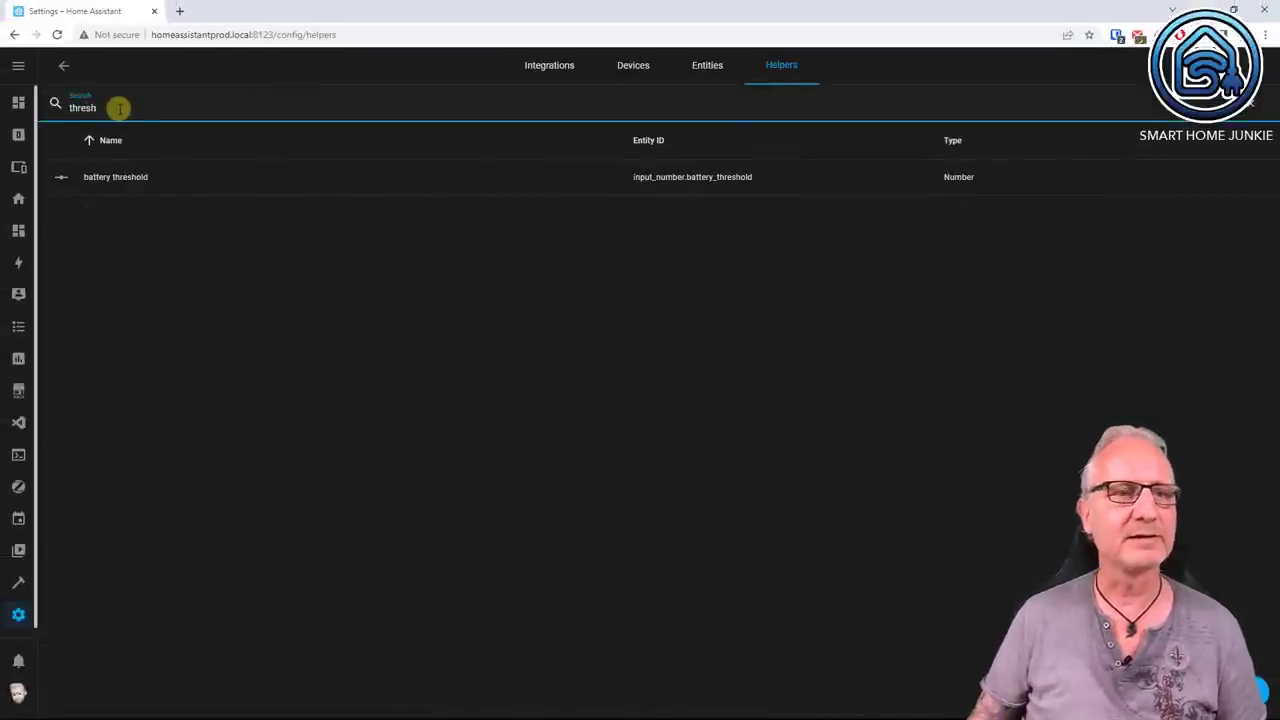
left_click(149, 176)
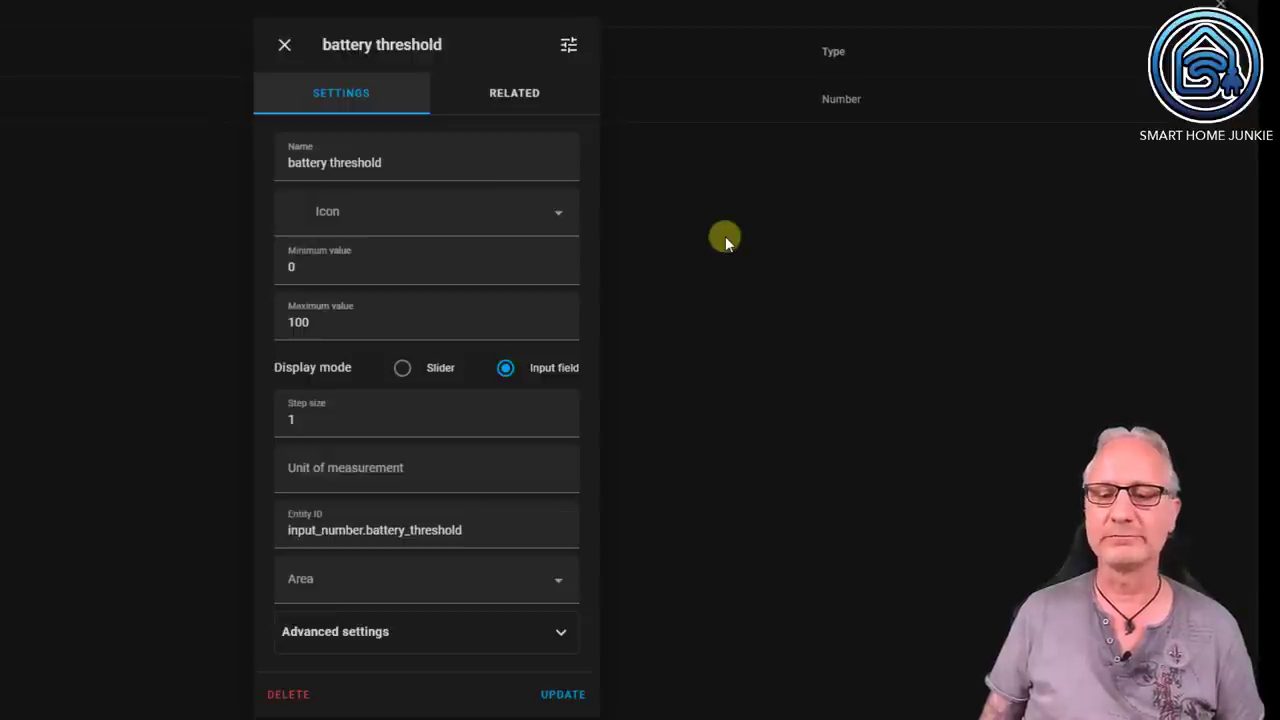
left_click(571, 46)
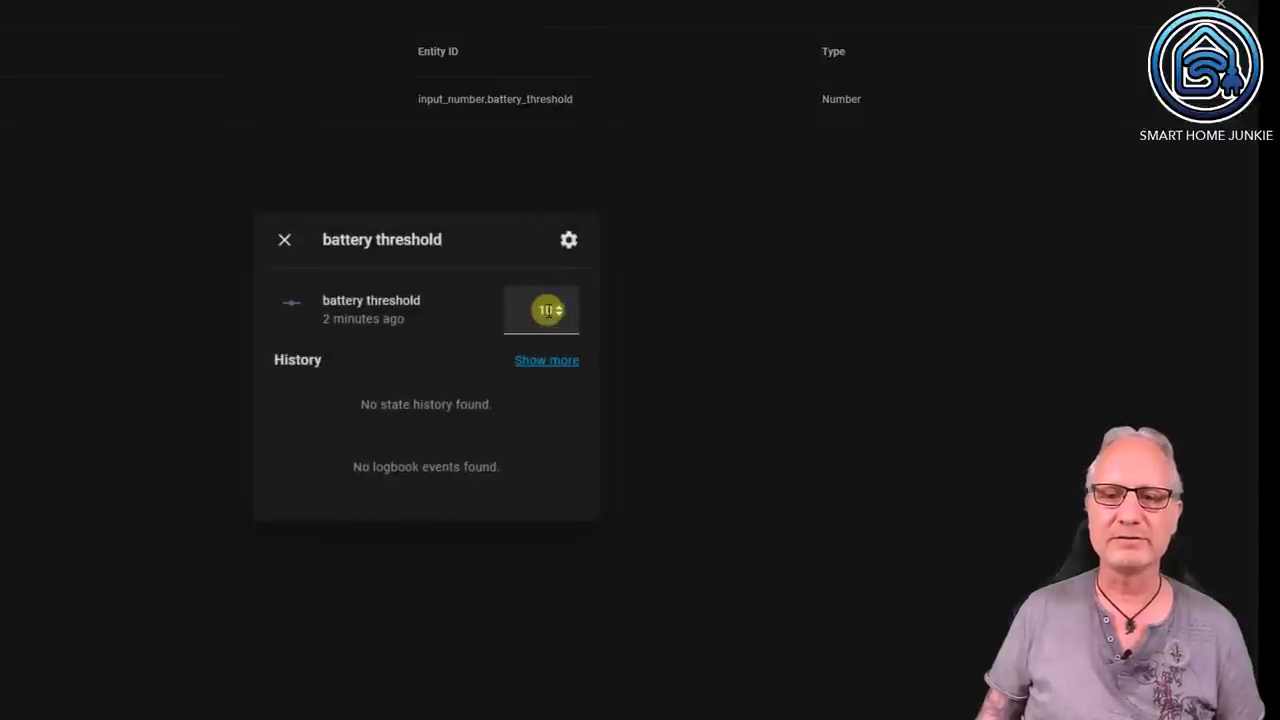
Set the battery threshold helper's value to 10 and close its dialog.
left_click(564, 312)
key("BackSpace")
key("BackSpace")
type("20")
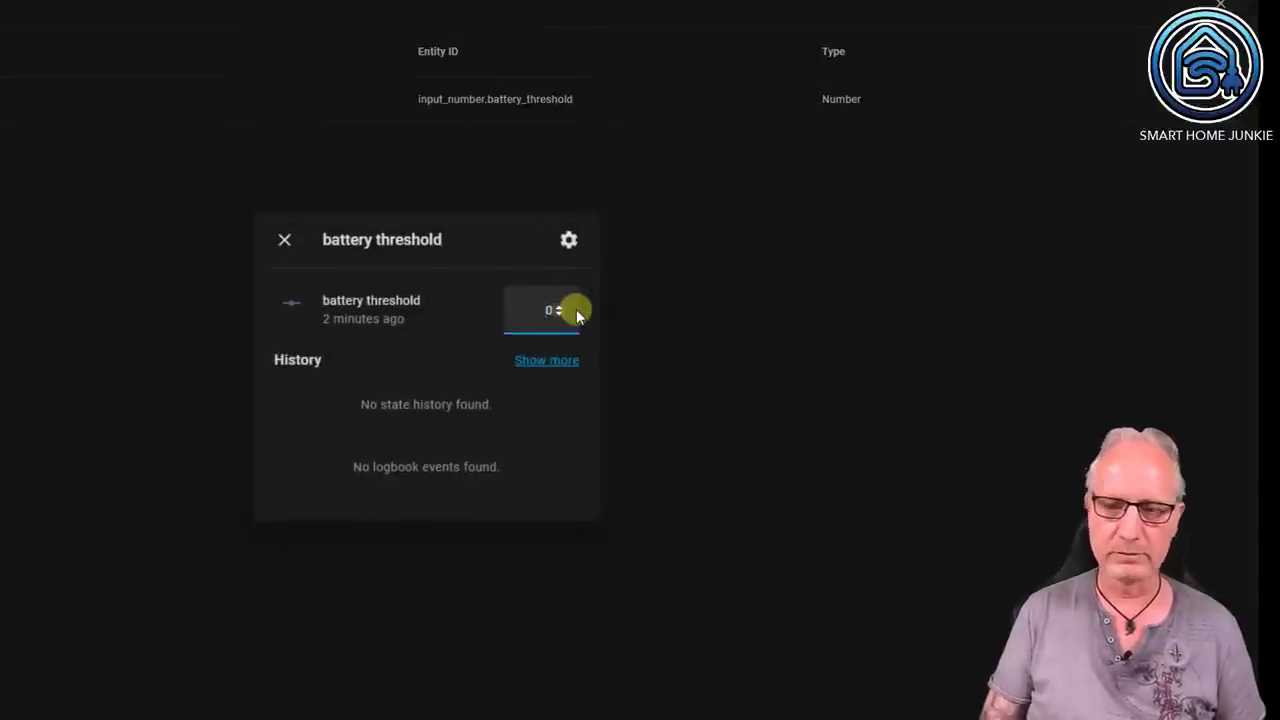
key("BackSpace")
key("BackSpace")
type("10")
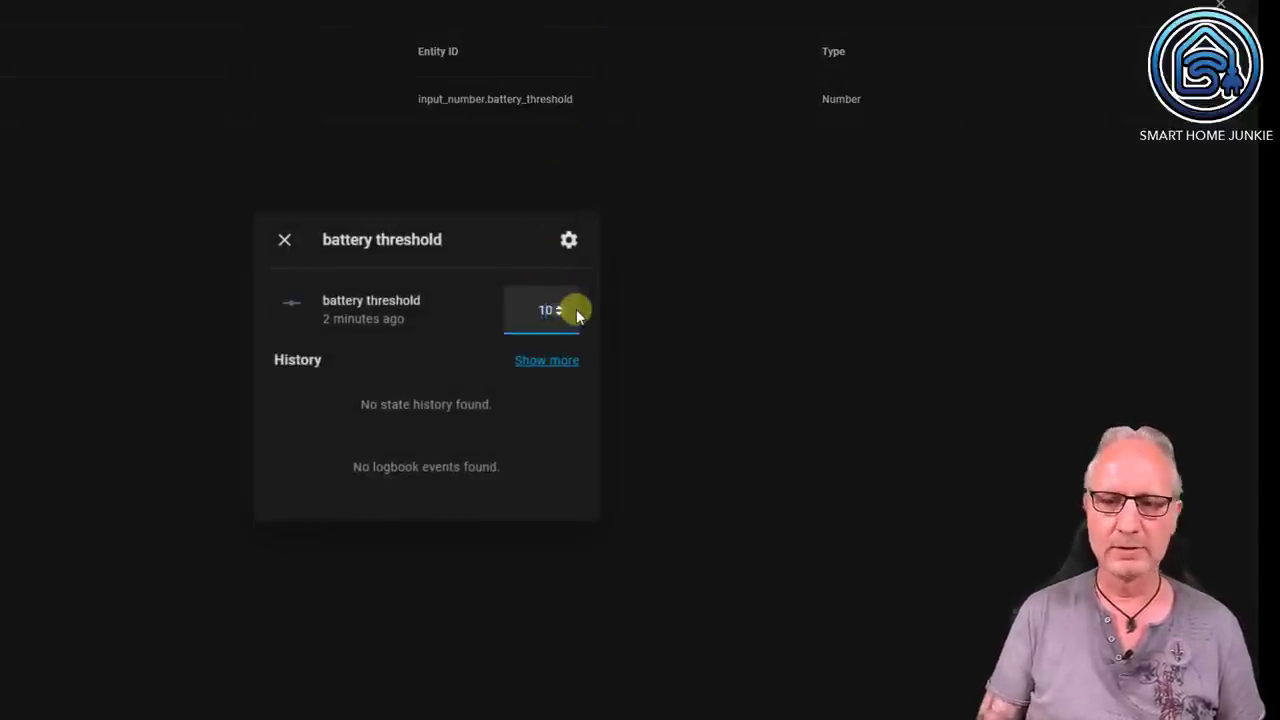
left_click(286, 241)
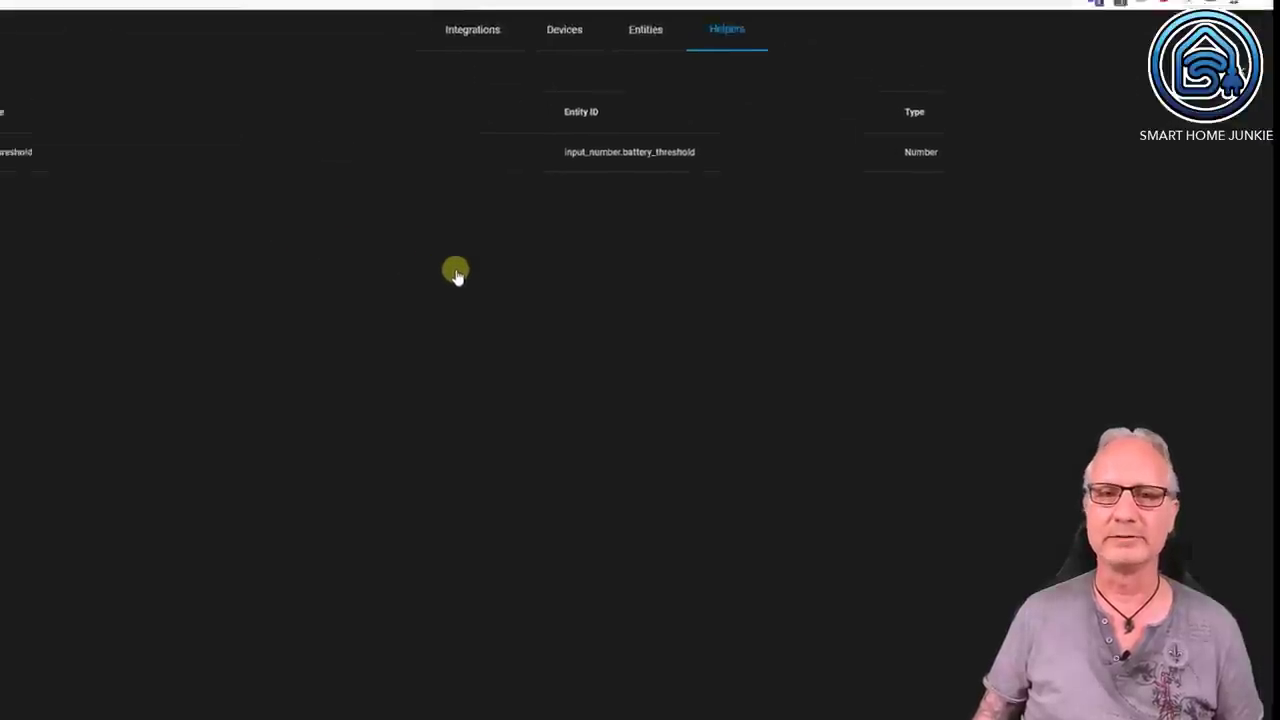
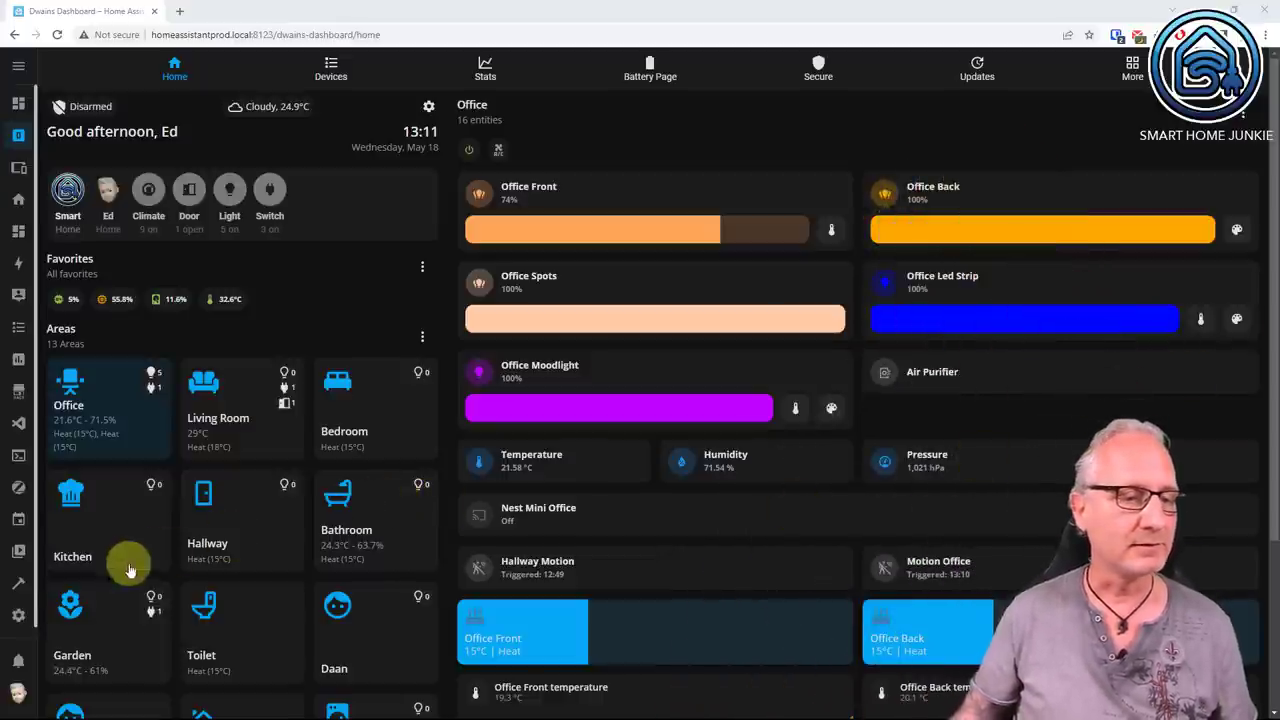
Look up the Kitchen Motion Sensor battery entity's state and attributes with Set State in Developer Tools.
left_click(17, 591)
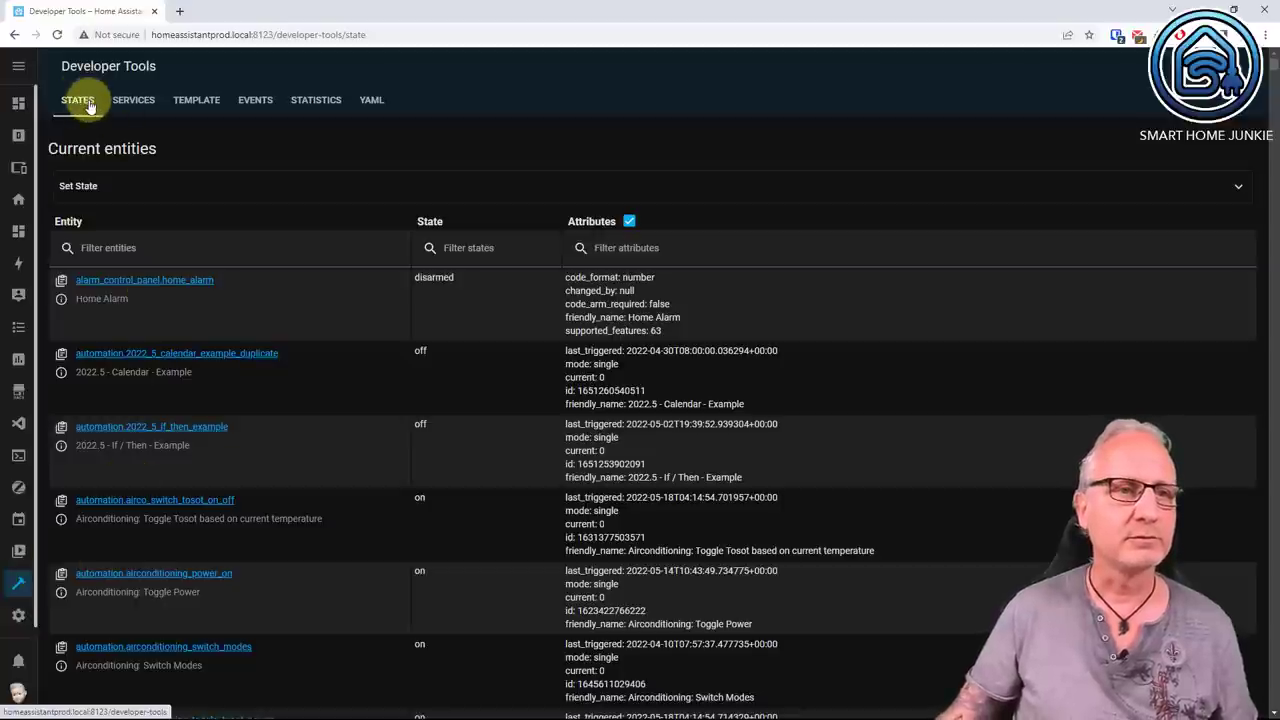
left_click(108, 189)
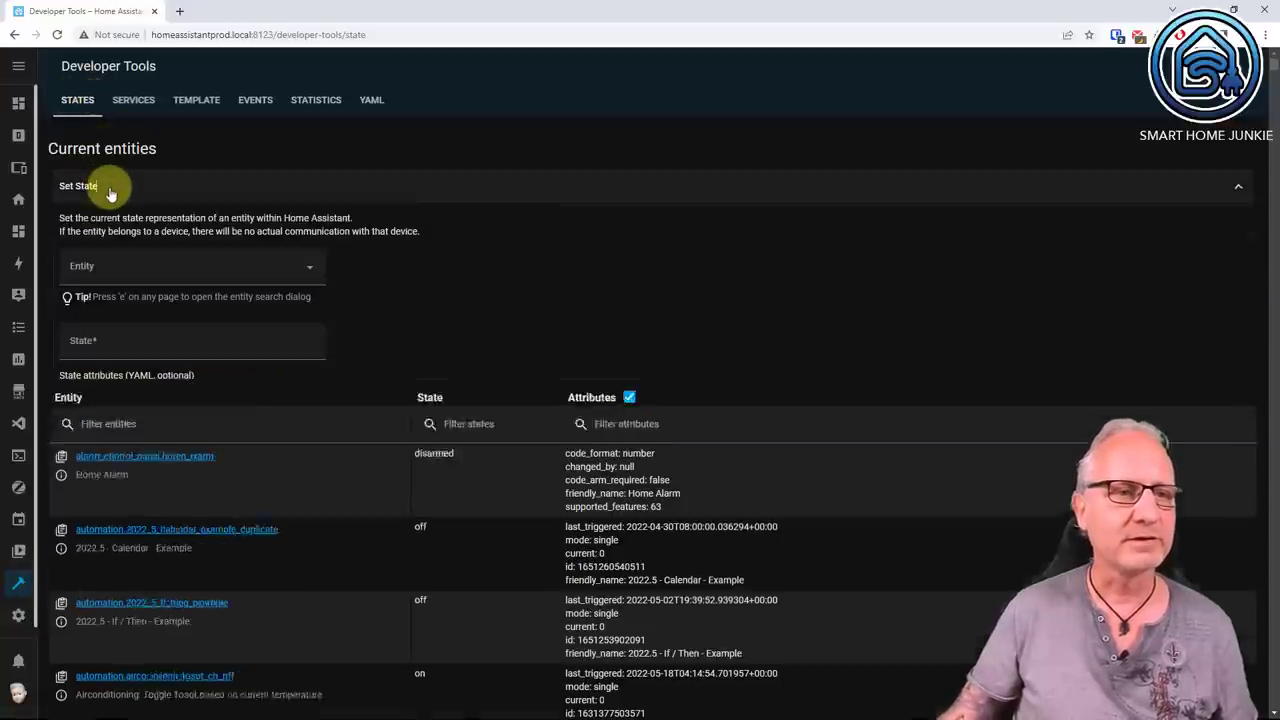
left_click(116, 270)
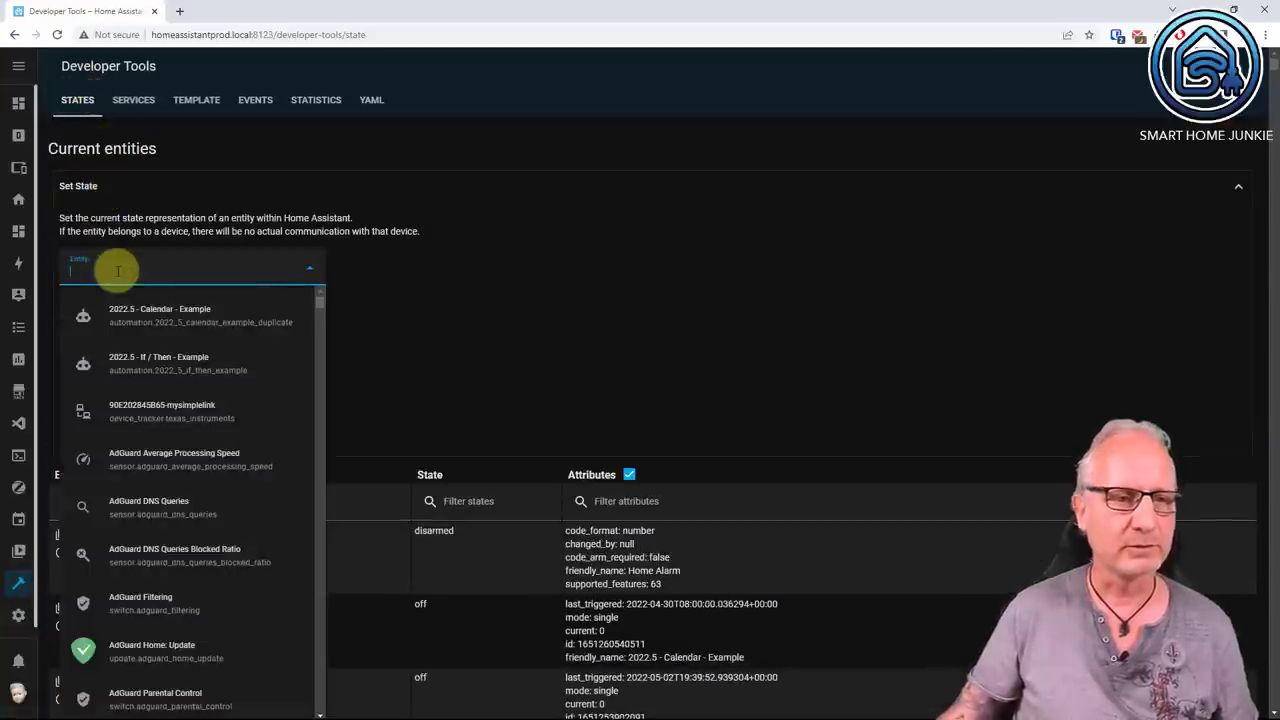
type("kitche")
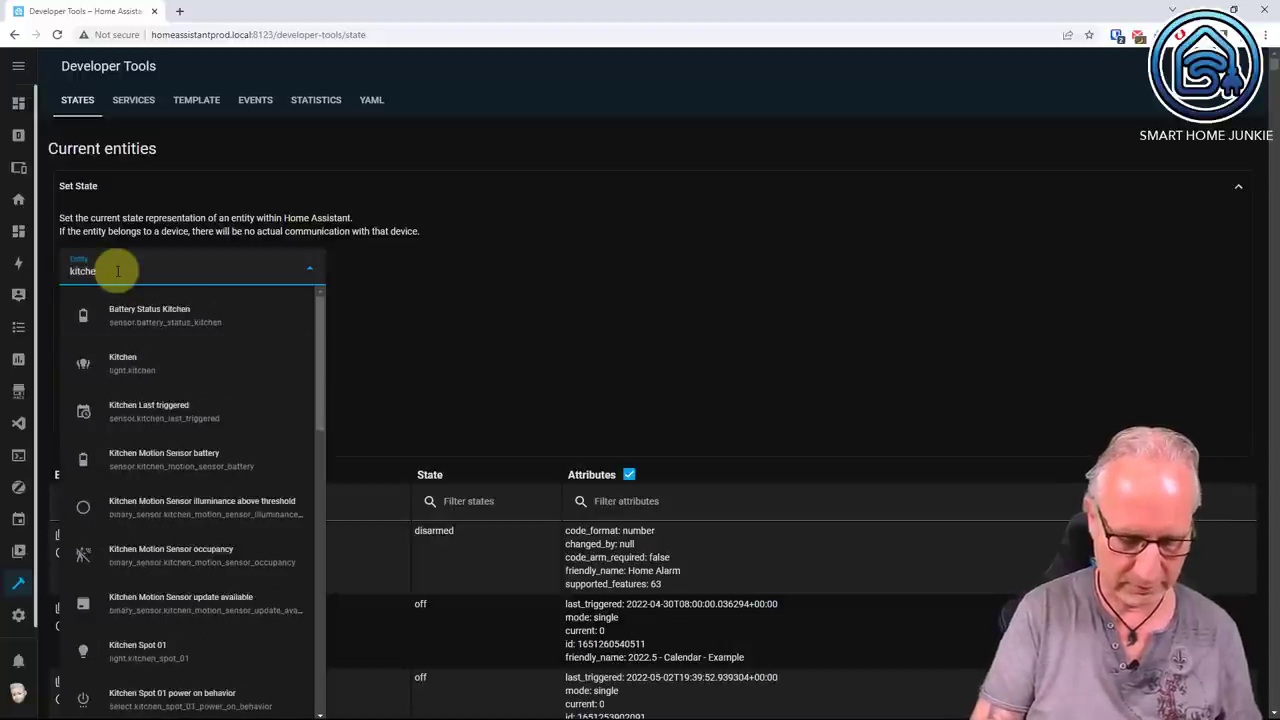
type("n motion")
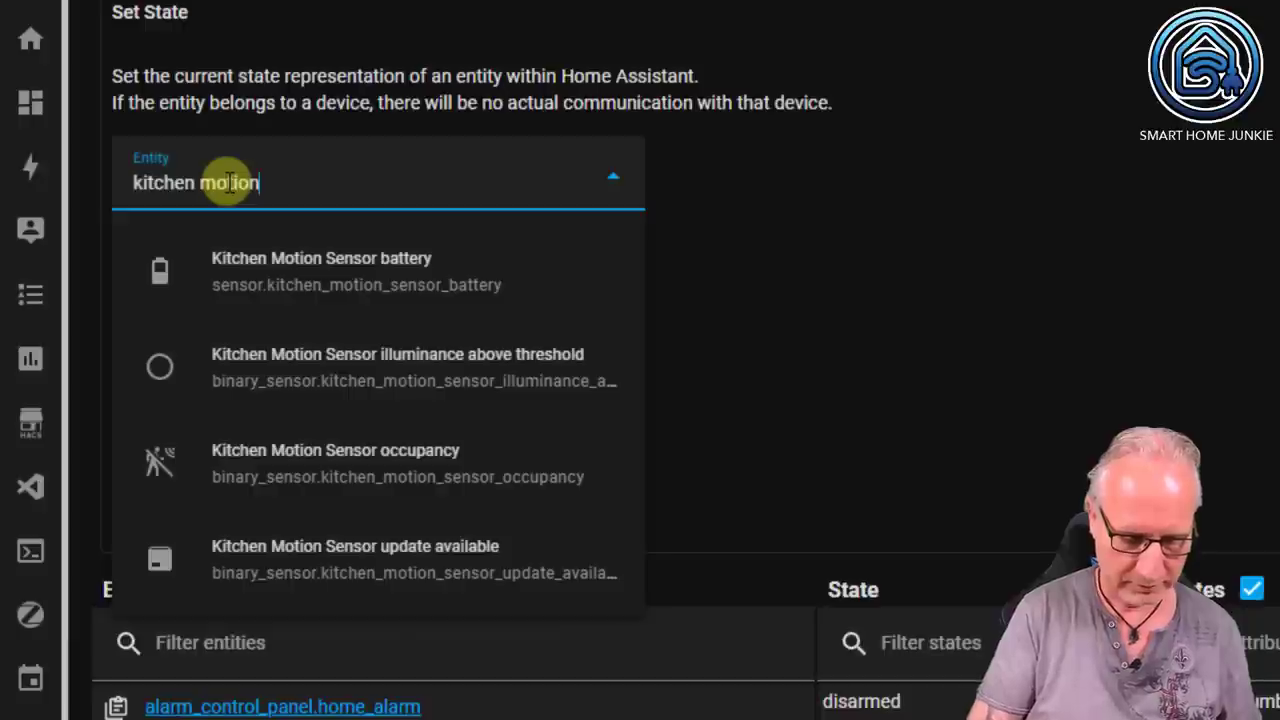
type(" sensor")
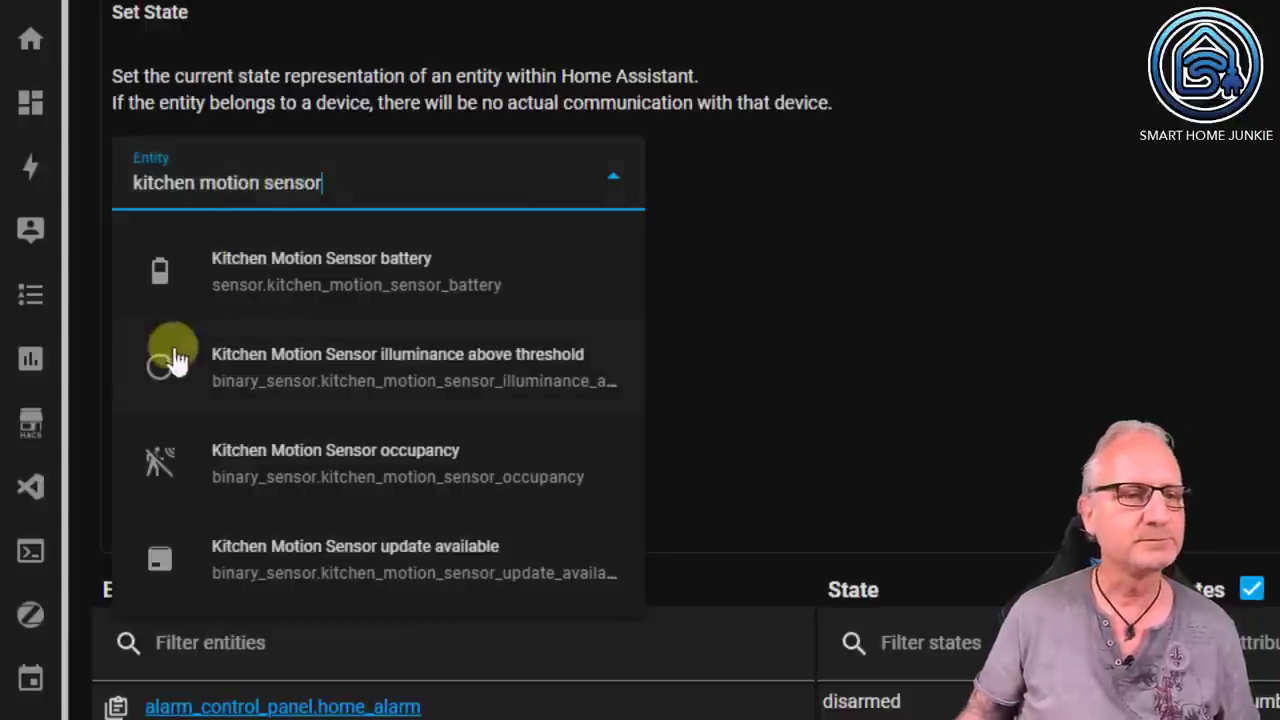
left_click(300, 263)
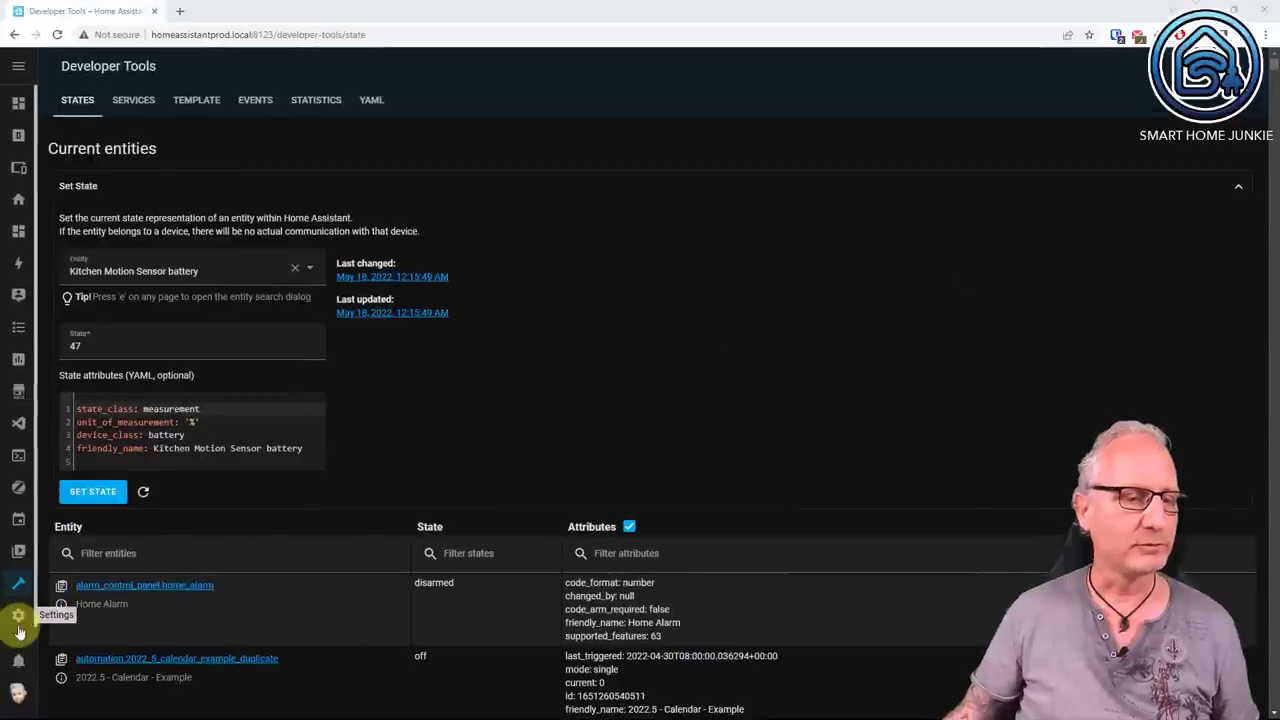
Open the Add-on Store from the settings and search it for "file editor".
left_click(18, 620)
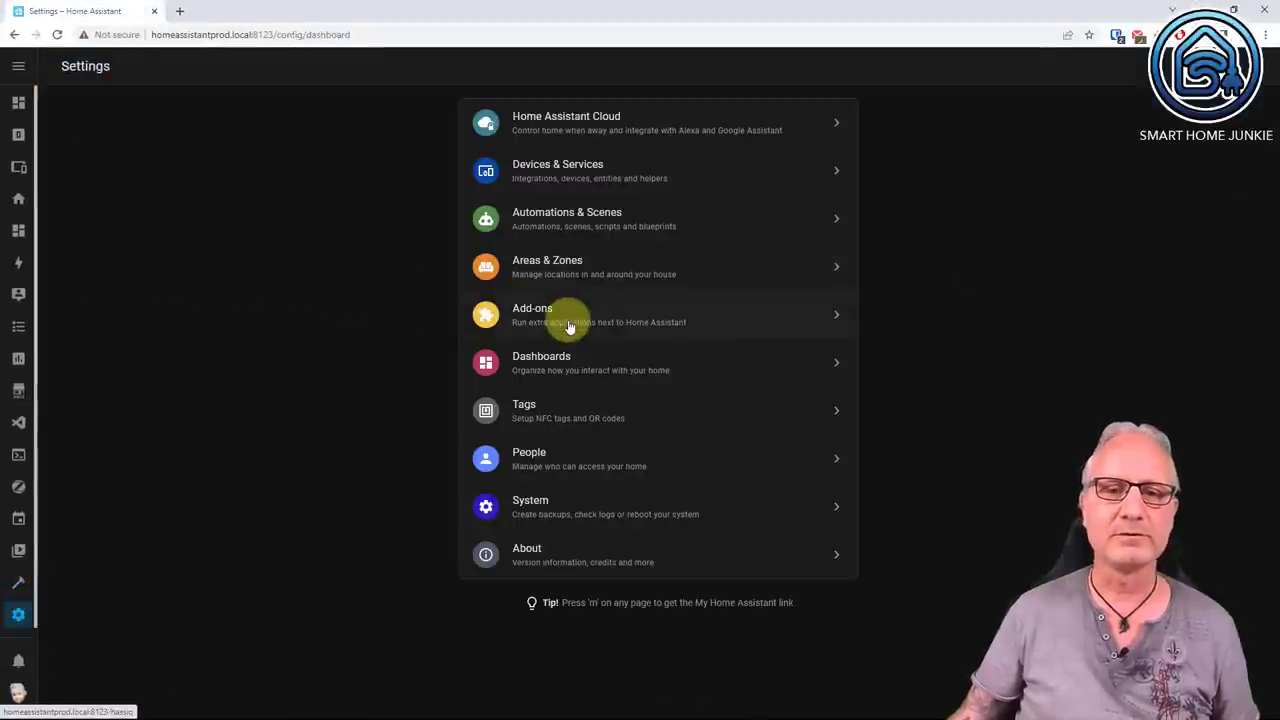
left_click(568, 324)
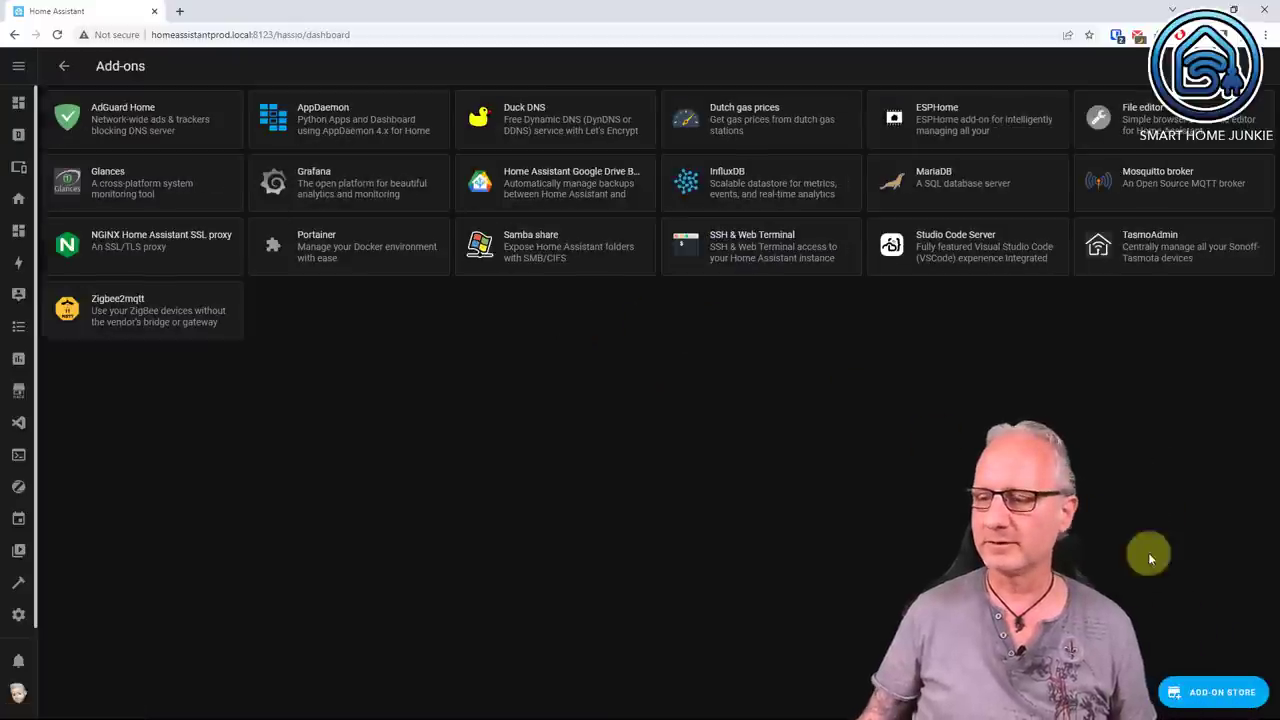
left_click(1213, 692)
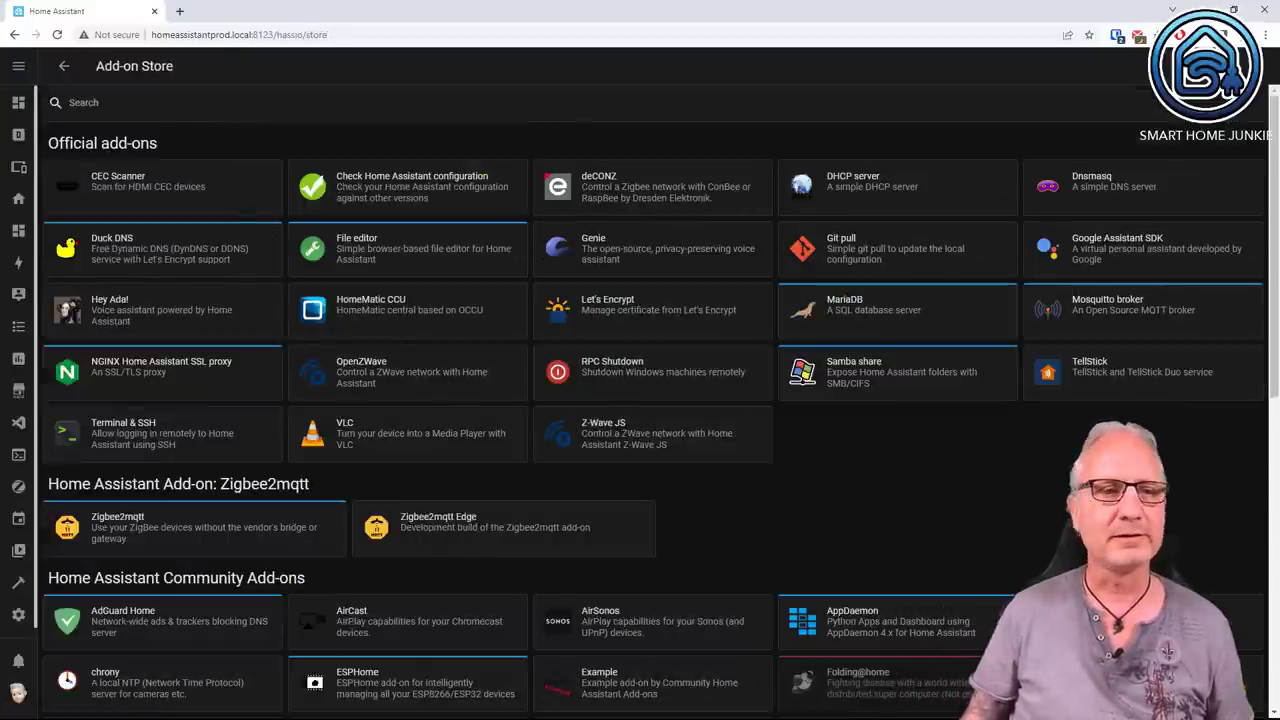
left_click(112, 104)
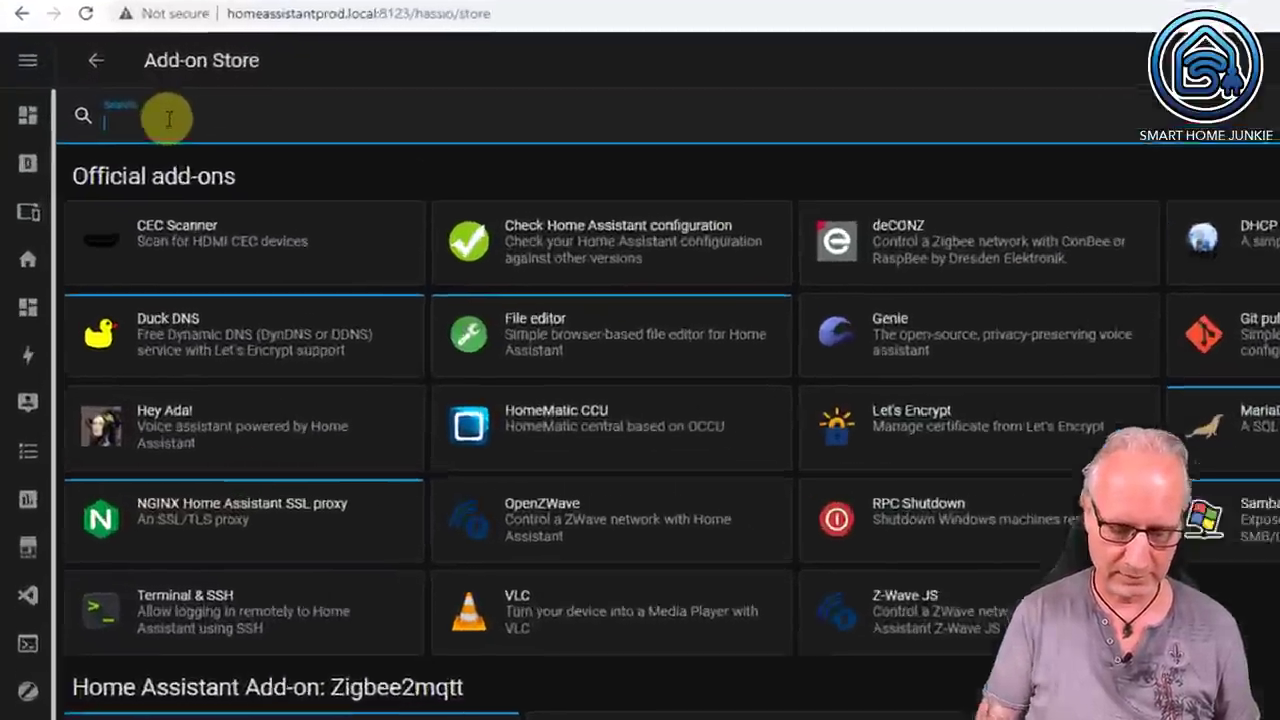
type("file editor")
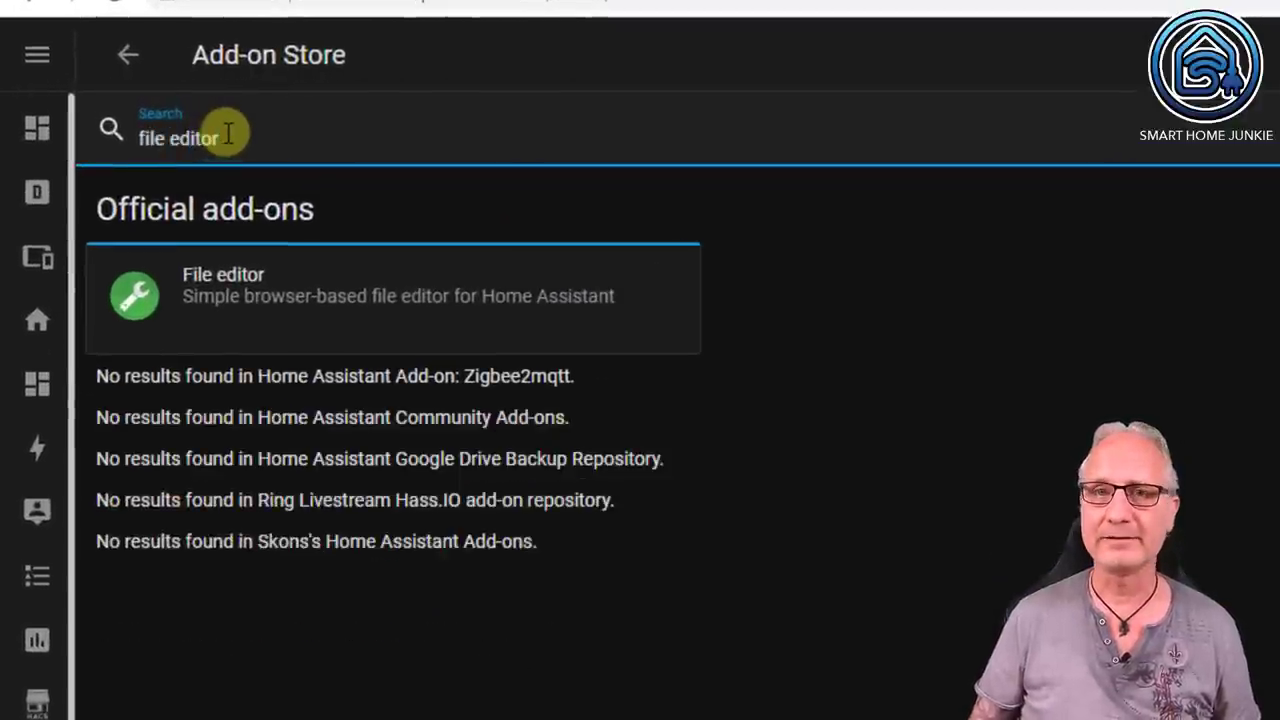
Replace the add-on search with "visual" to find the Visual Studio Code add-on.
left_click_drag(240, 131, 117, 140)
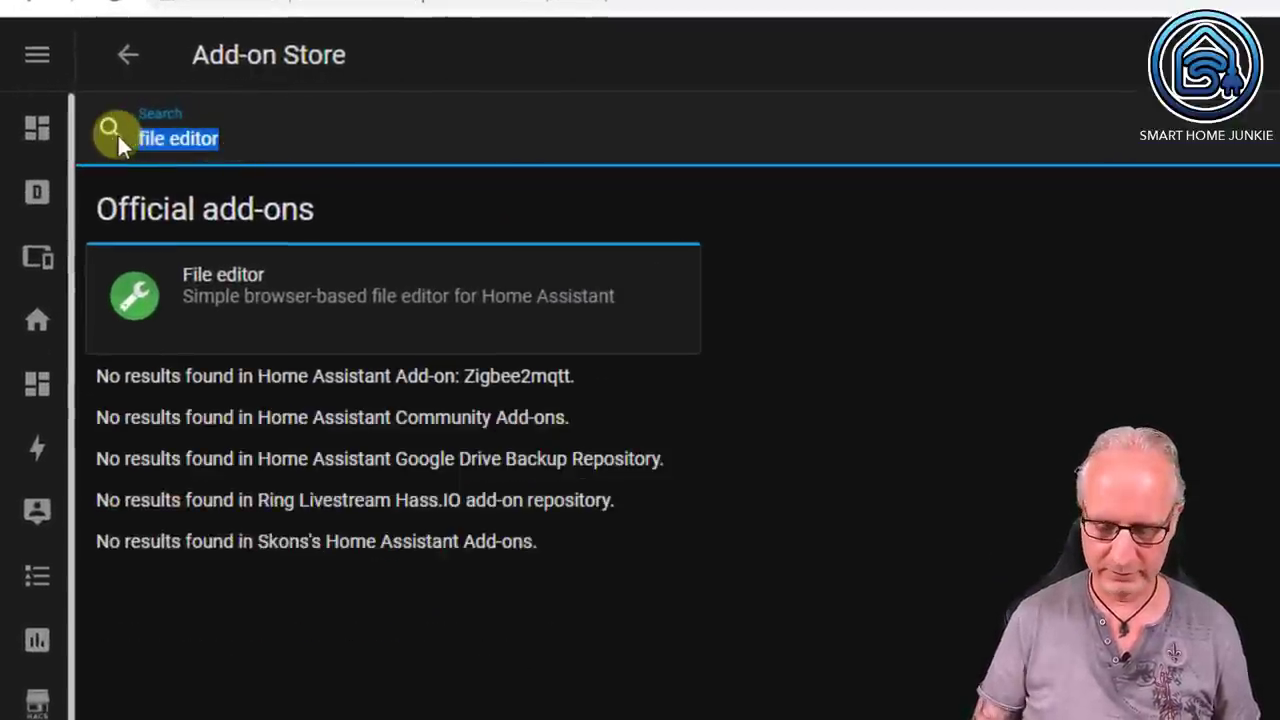
key("BackSpace")
type("visua")
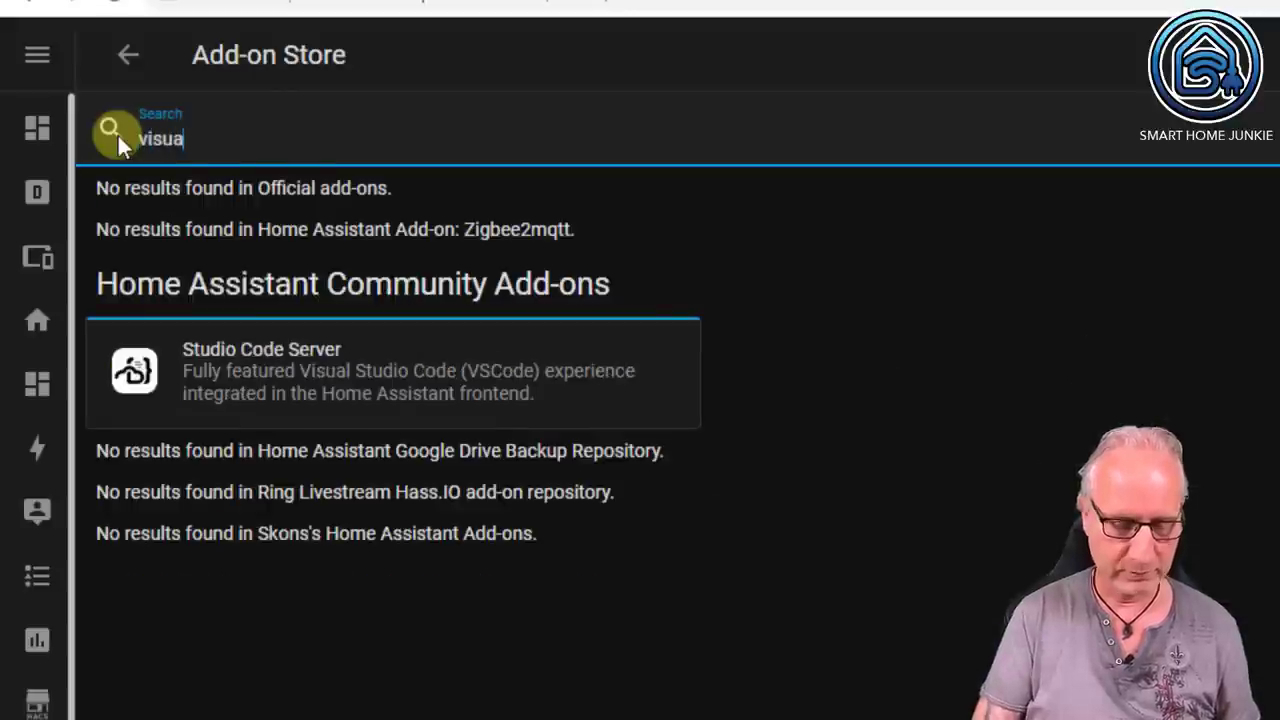
type("l")
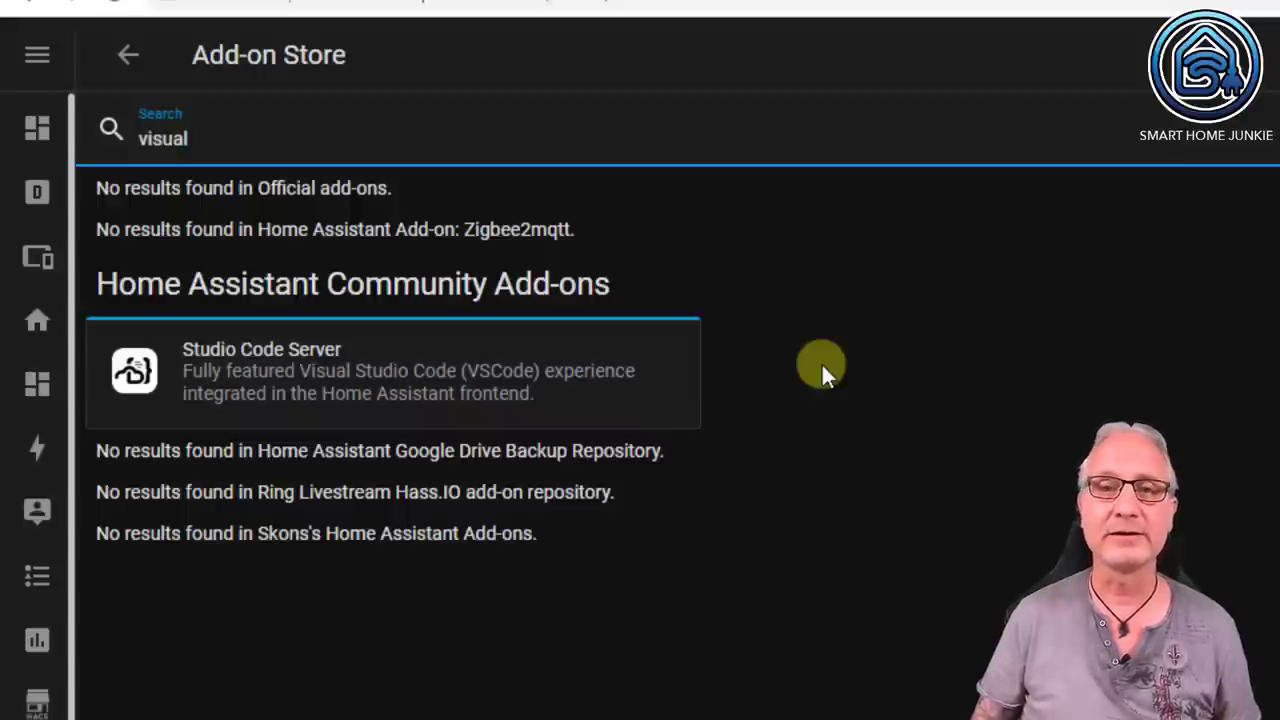
Open Studio Code Server and examine the YAML file includes in configuration.yaml and the Low Battery Devices template sensor in templates.yaml.
left_click(963, 551)
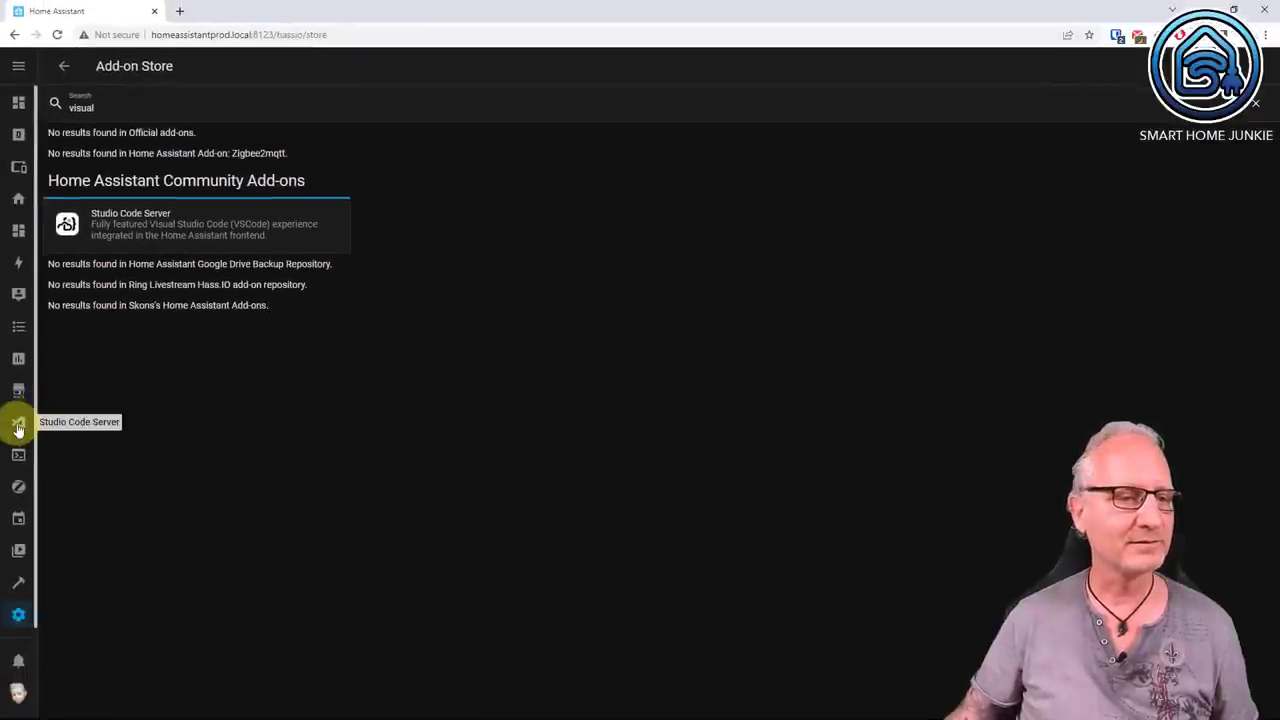
left_click(18, 428)
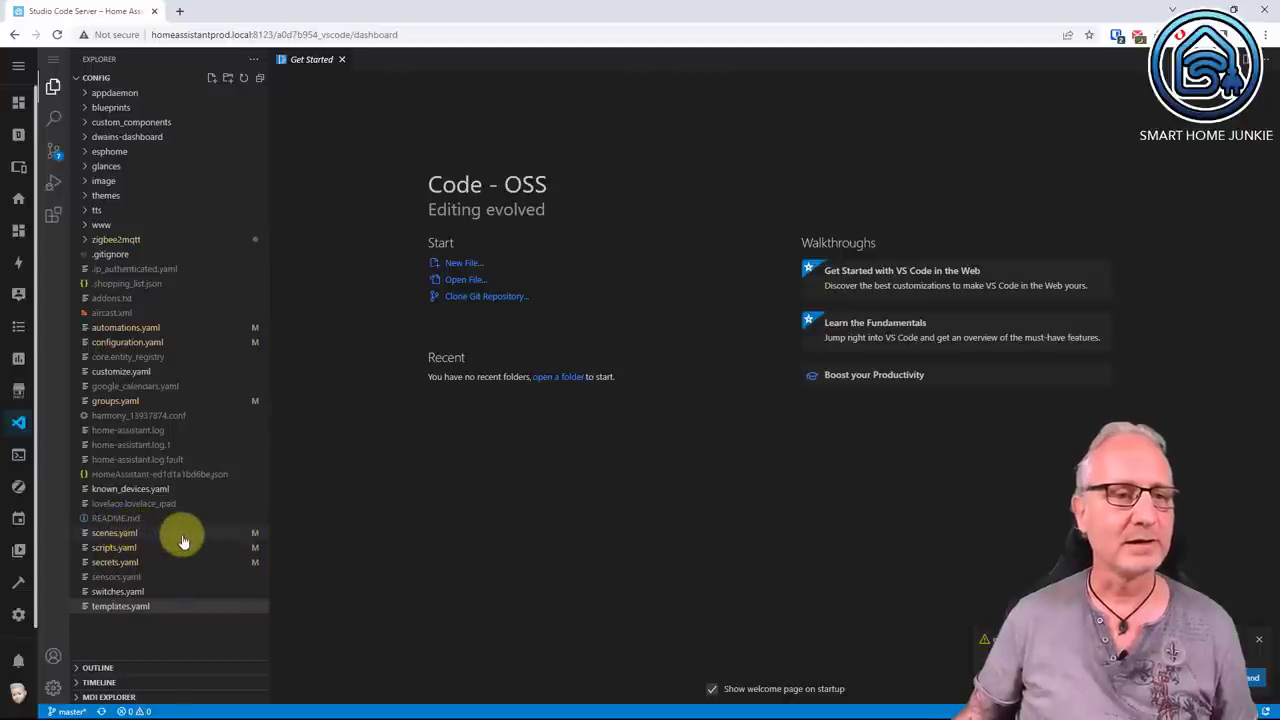
left_click(144, 344)
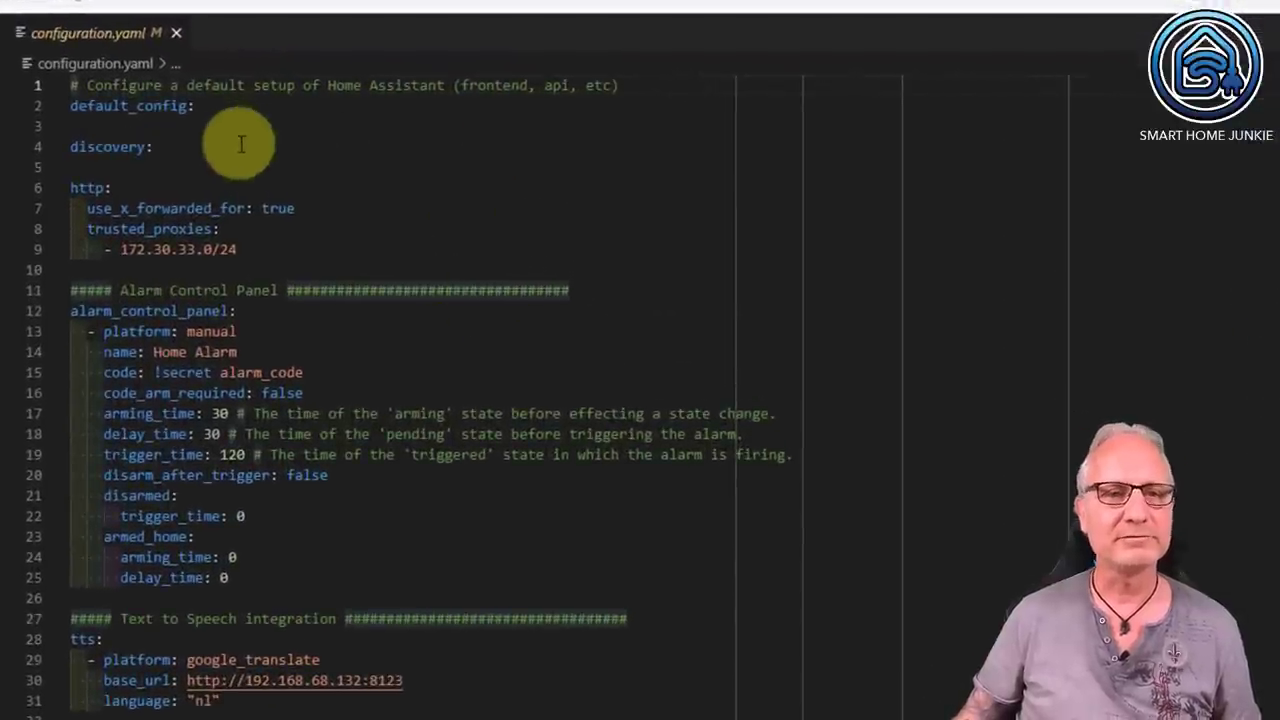
scroll(268, 172, "down", 5)
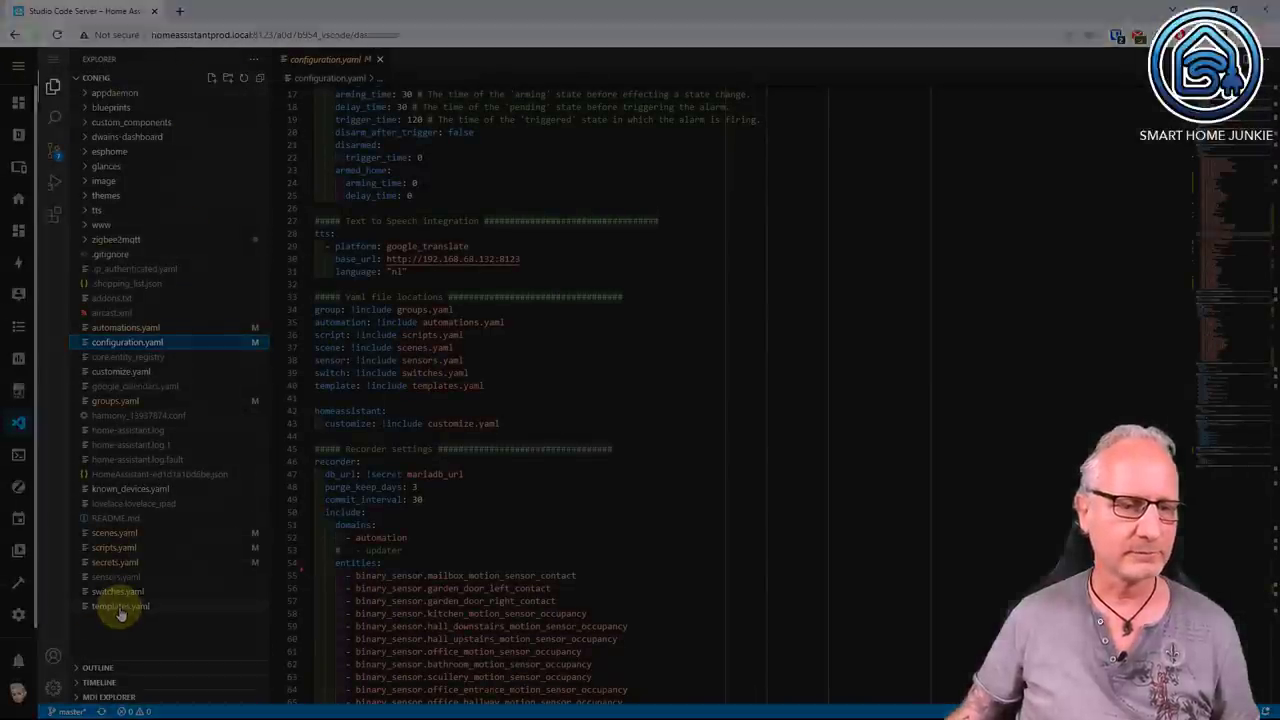
left_click(120, 607)
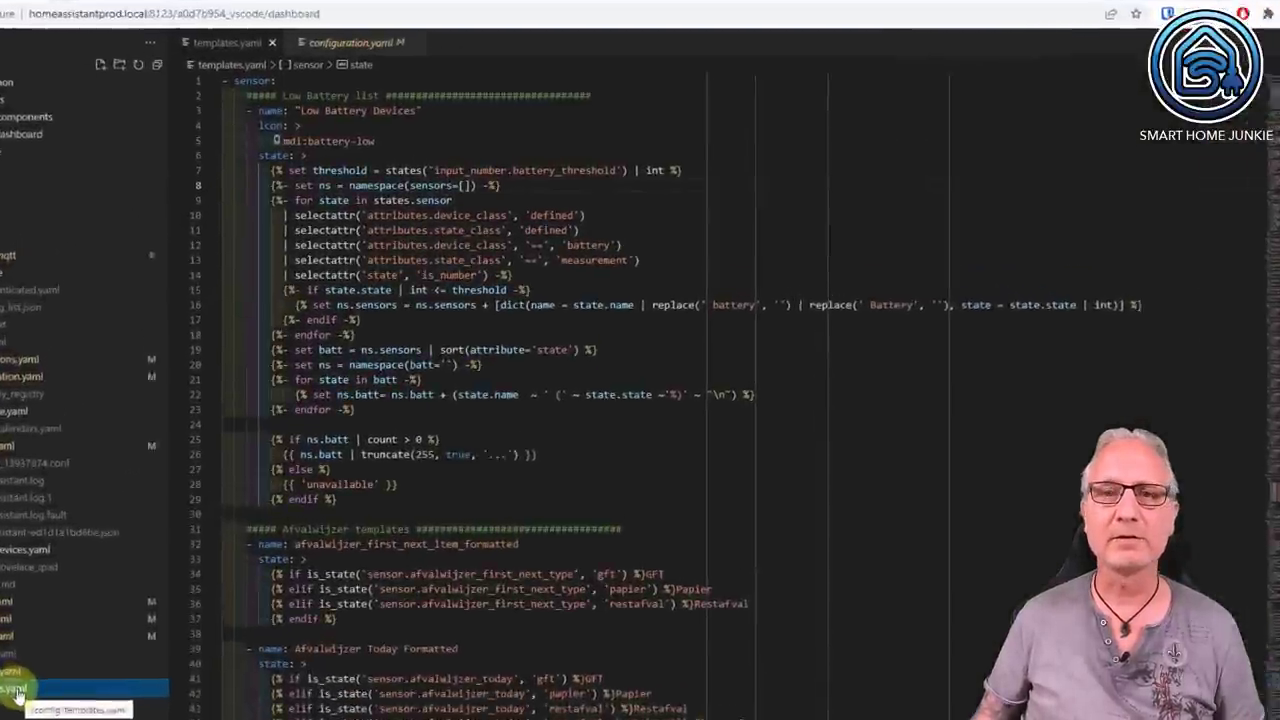
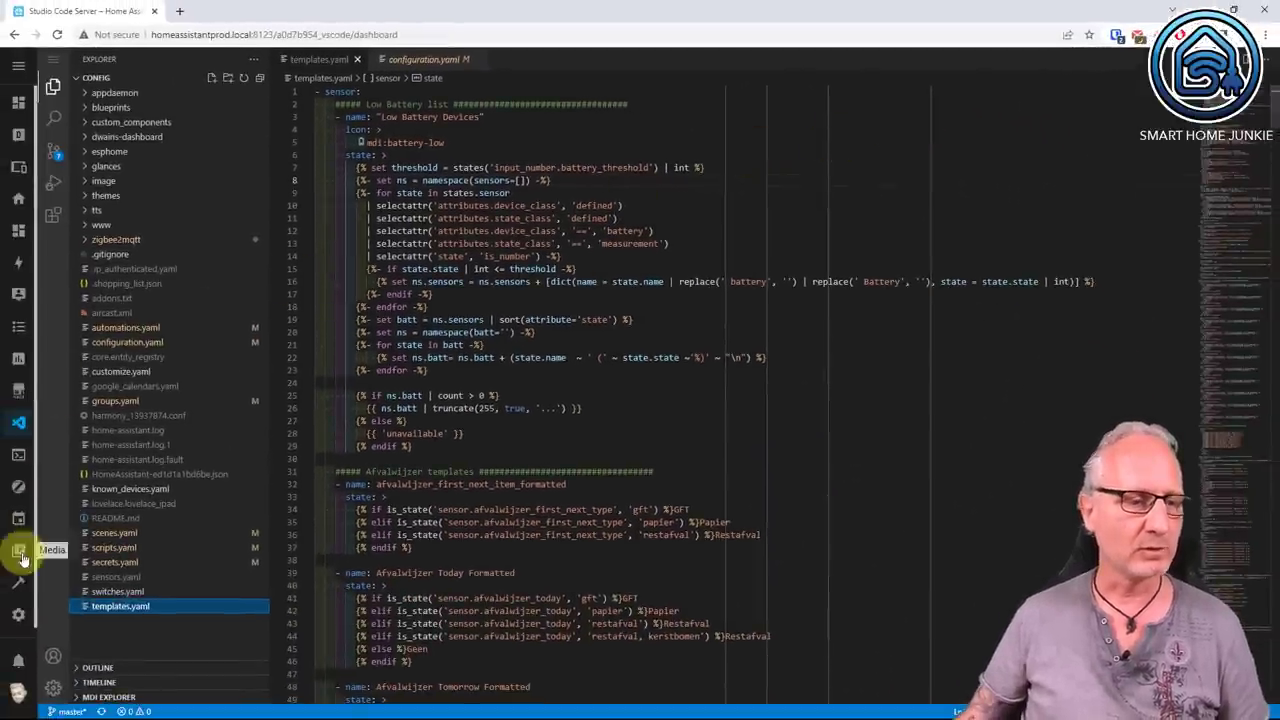
Reload the template entities from the YAML configuration in Developer Tools.
left_click(17, 591)
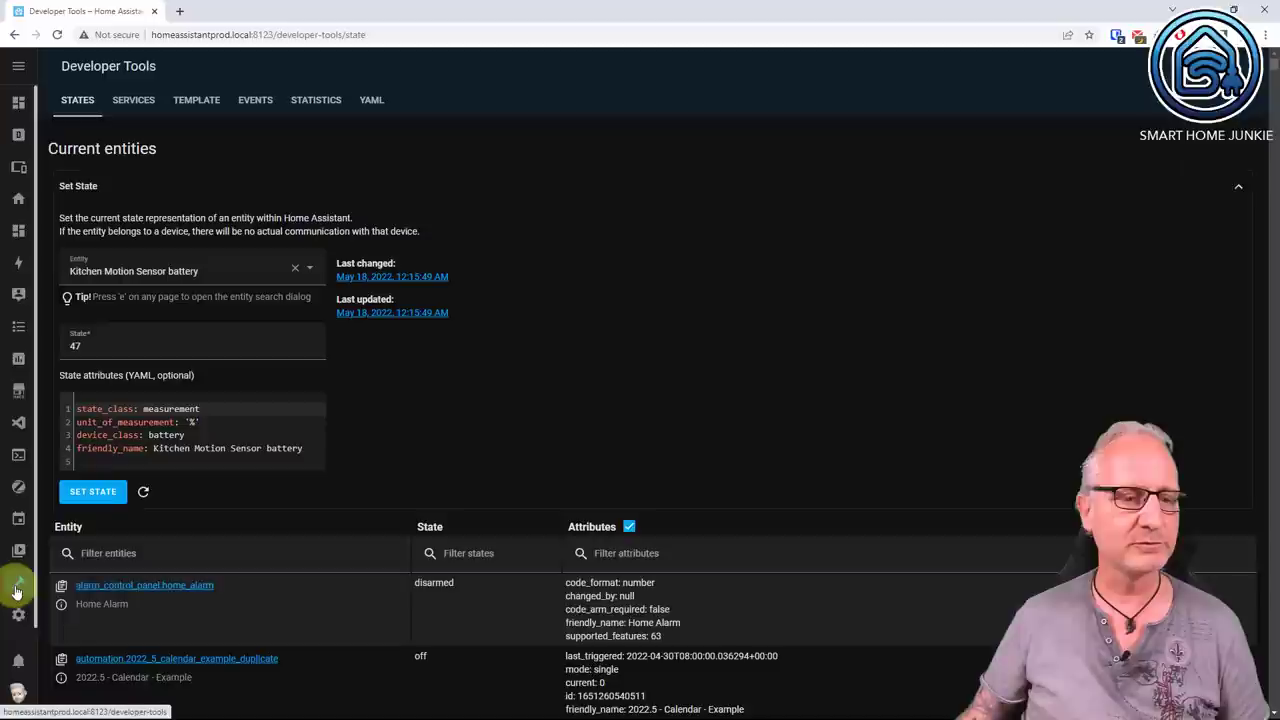
left_click(386, 107)
scroll(640, 330, "down", 2)
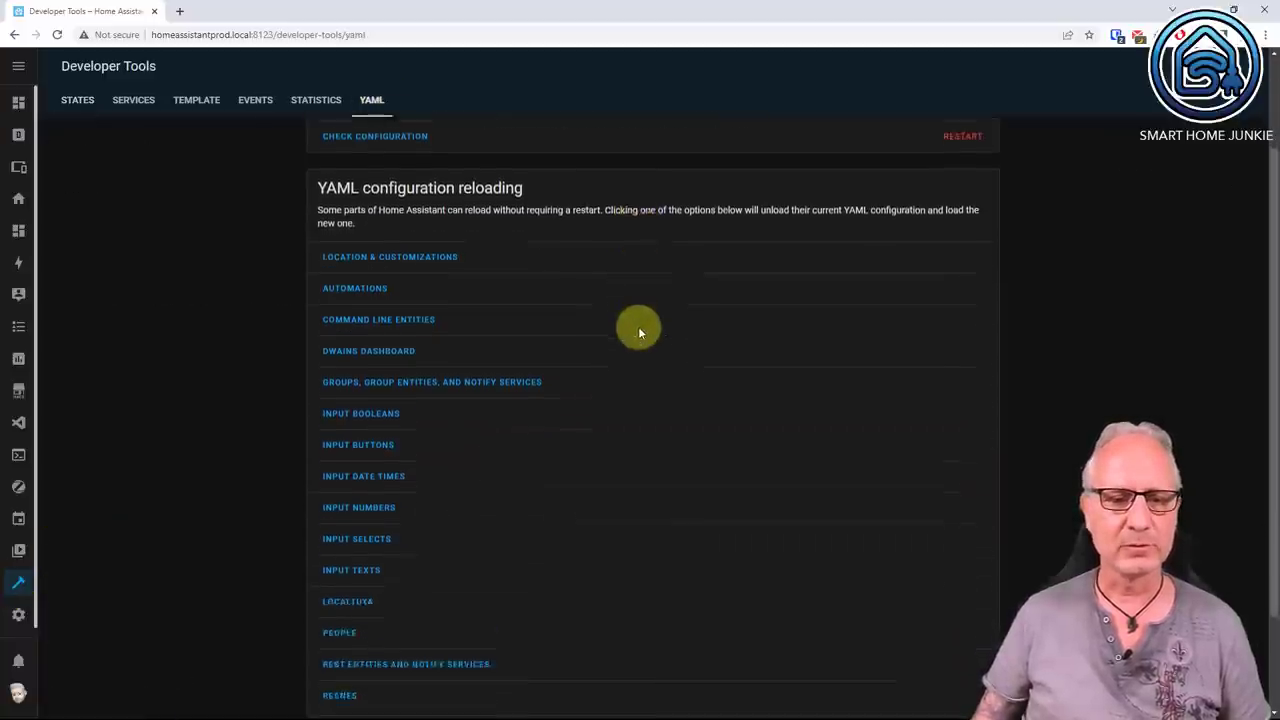
scroll(640, 332, "down", 2)
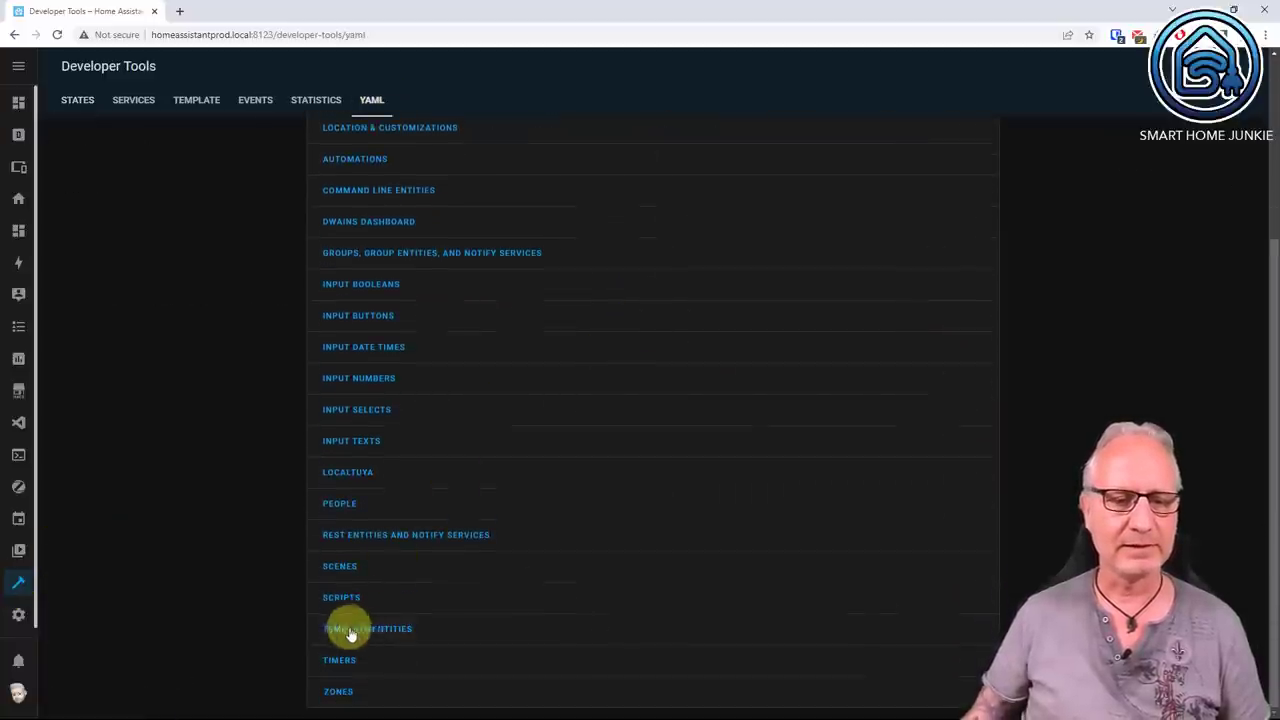
left_click(401, 637)
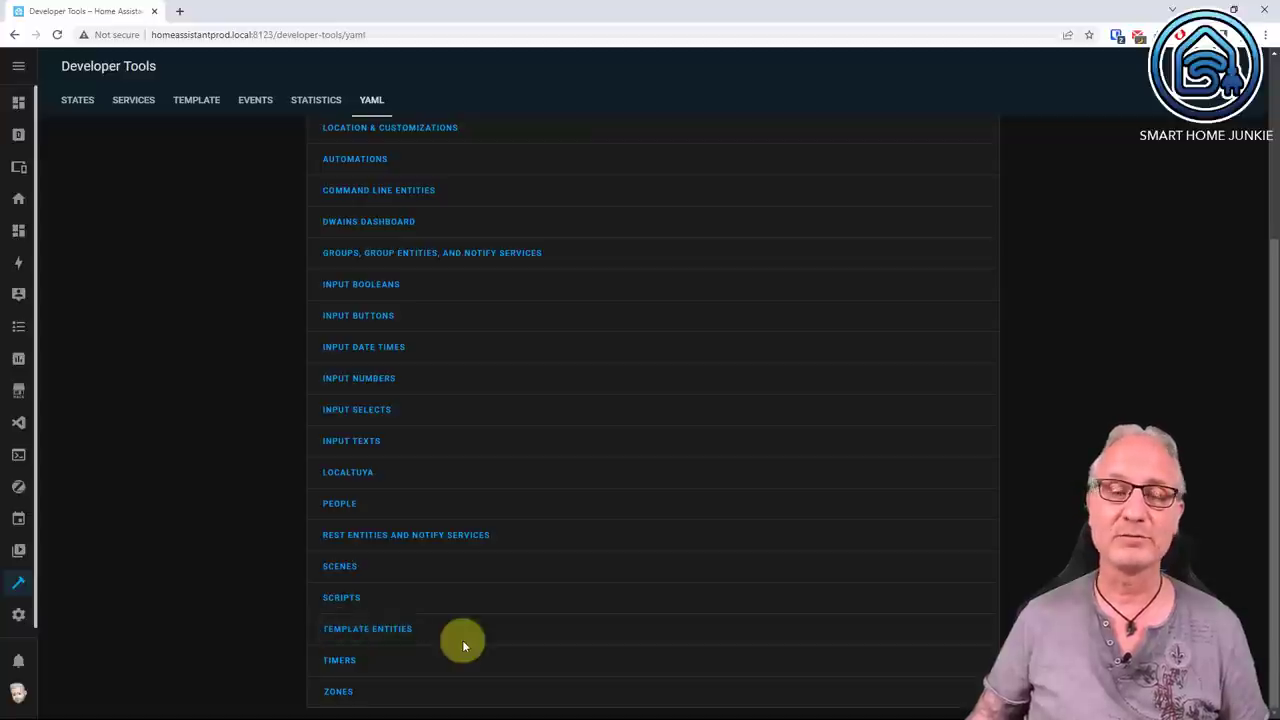
Search the Set State entities for "low battery" and look up the state and attributes of Low Battery Devices.
left_click(78, 104)
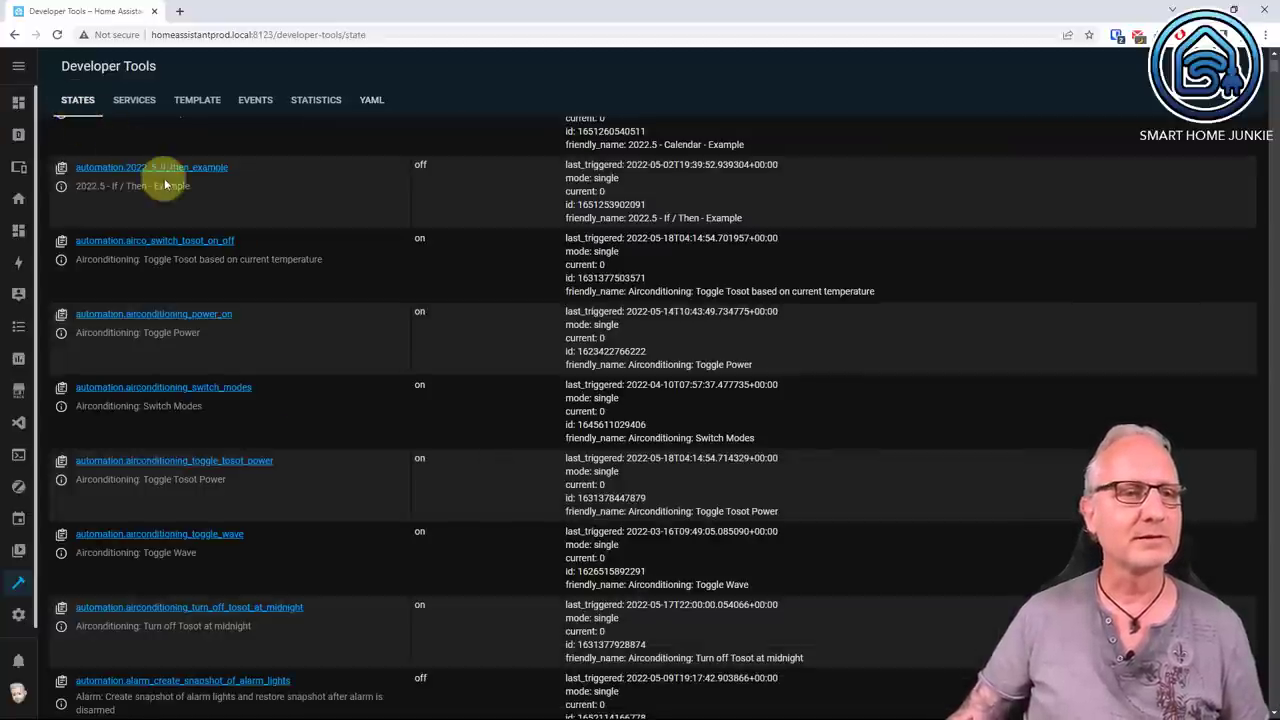
scroll(140, 170, "up", 3)
left_click(80, 187)
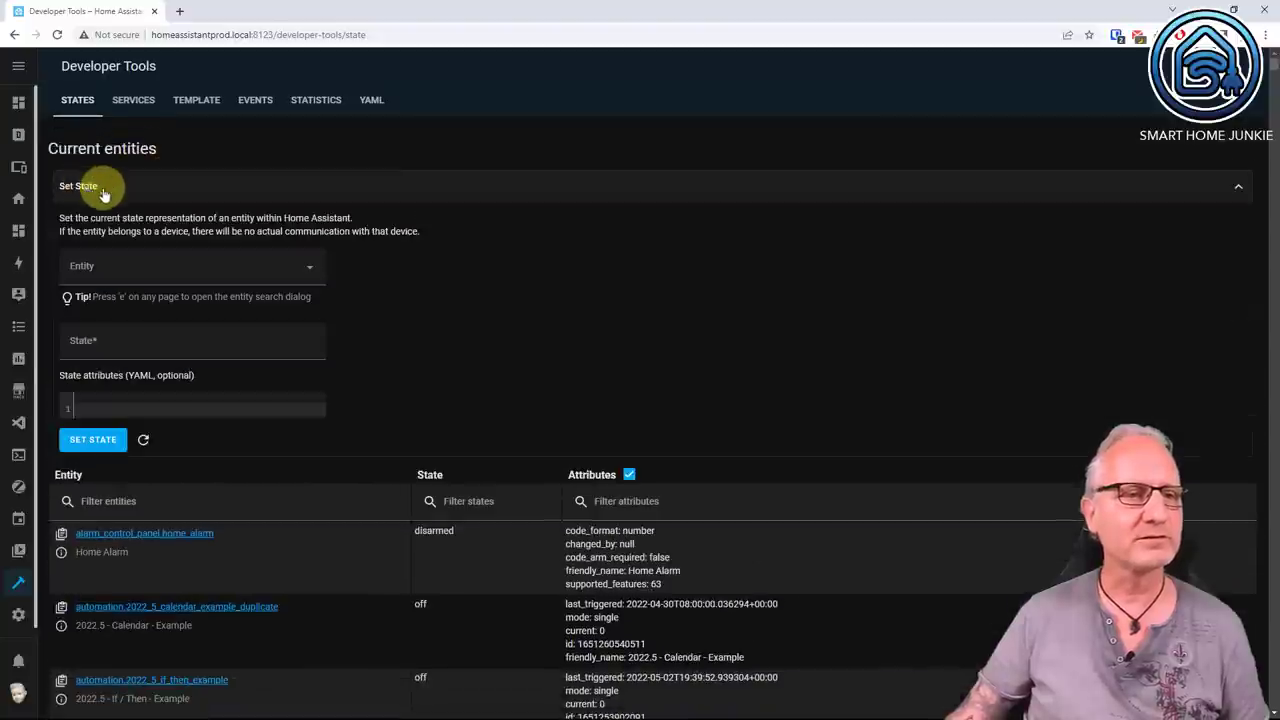
left_click(127, 264)
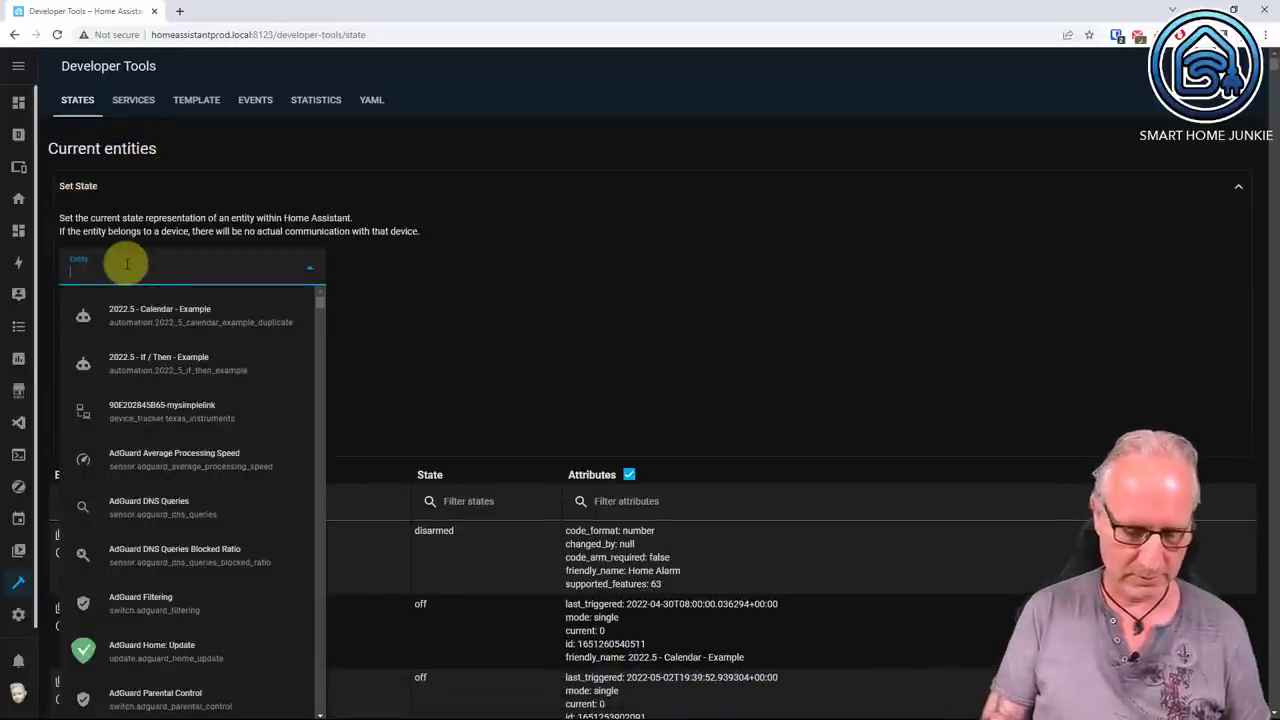
type("low battery")
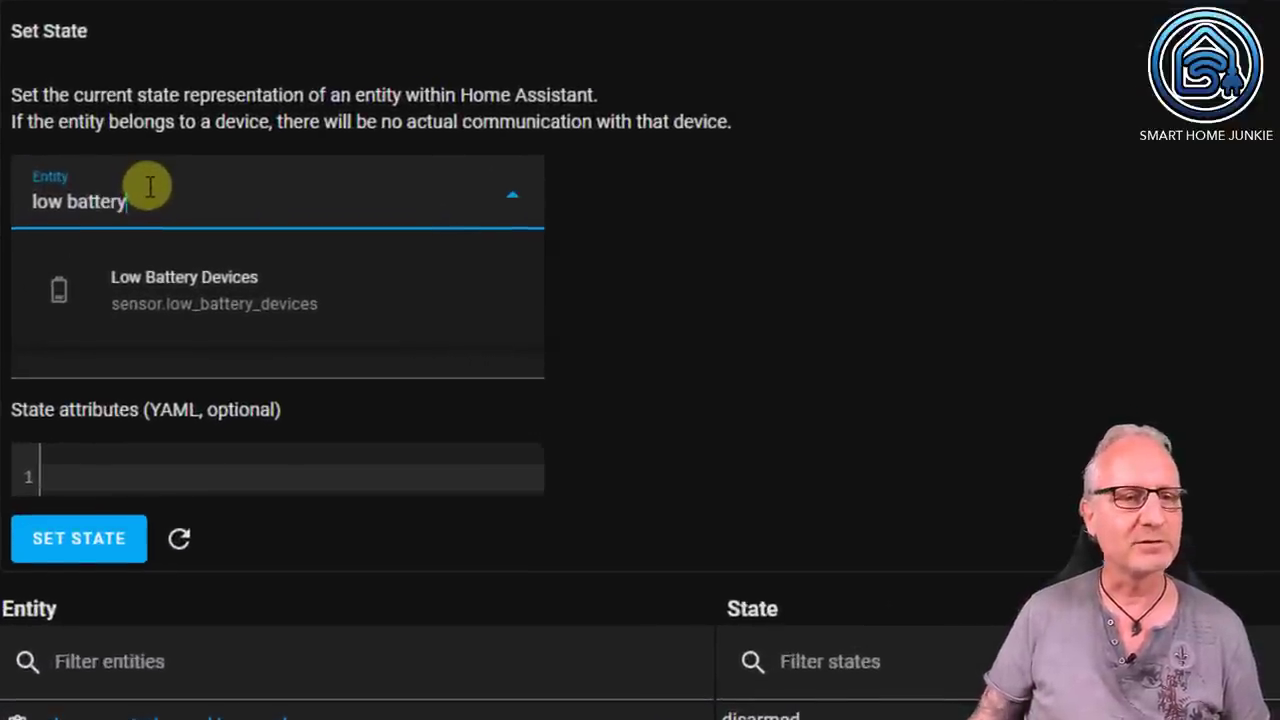
left_click(255, 290)
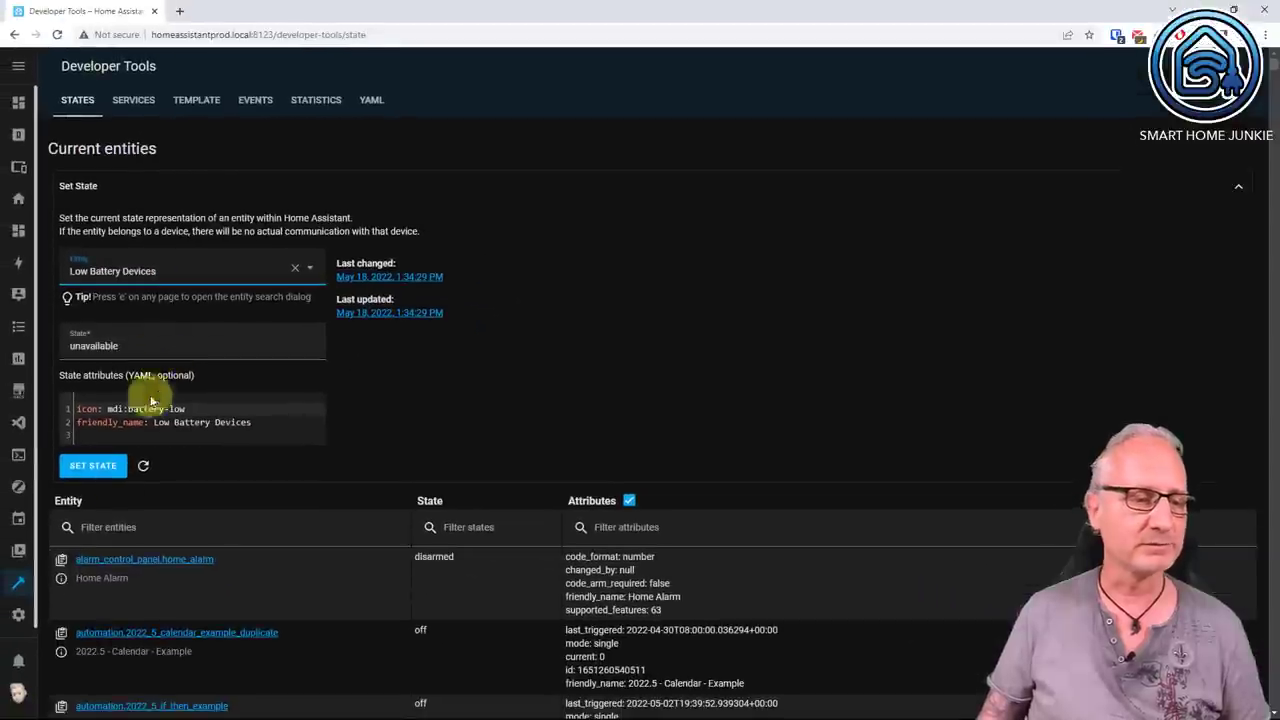
Search the helpers for "threshold" and set the battery threshold helper's value to 70.
left_click(17, 618)
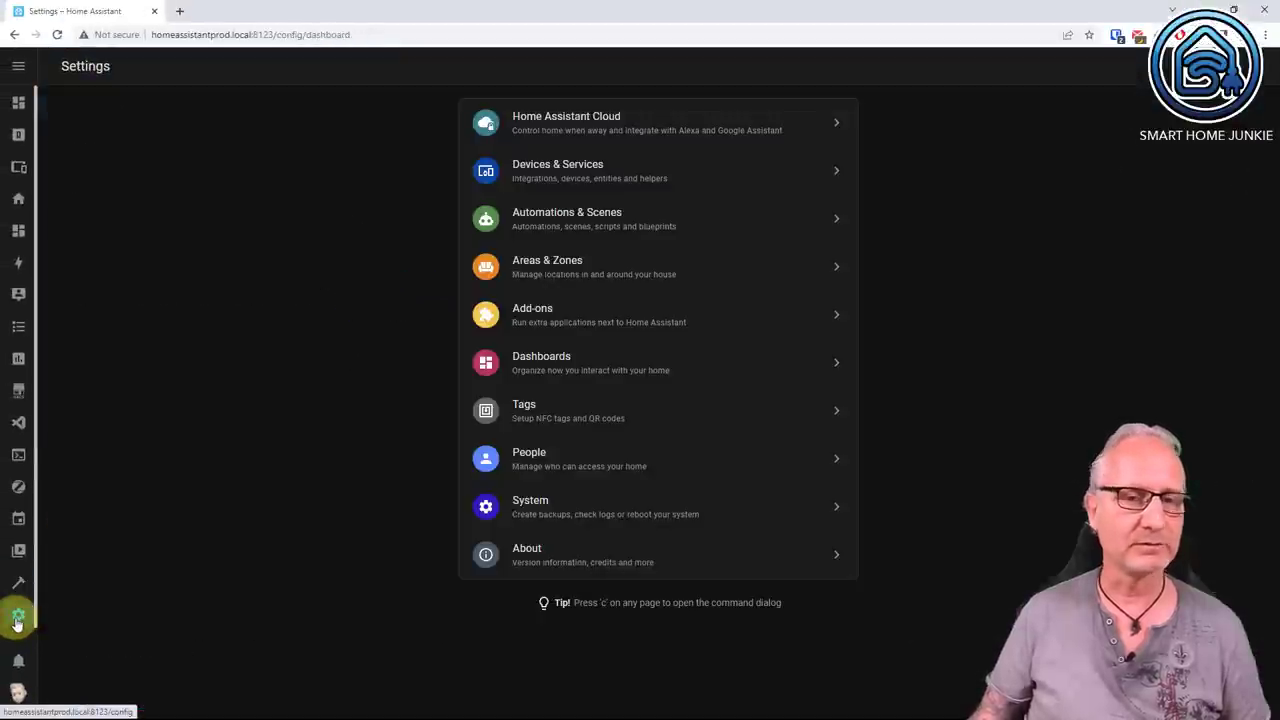
left_click(652, 176)
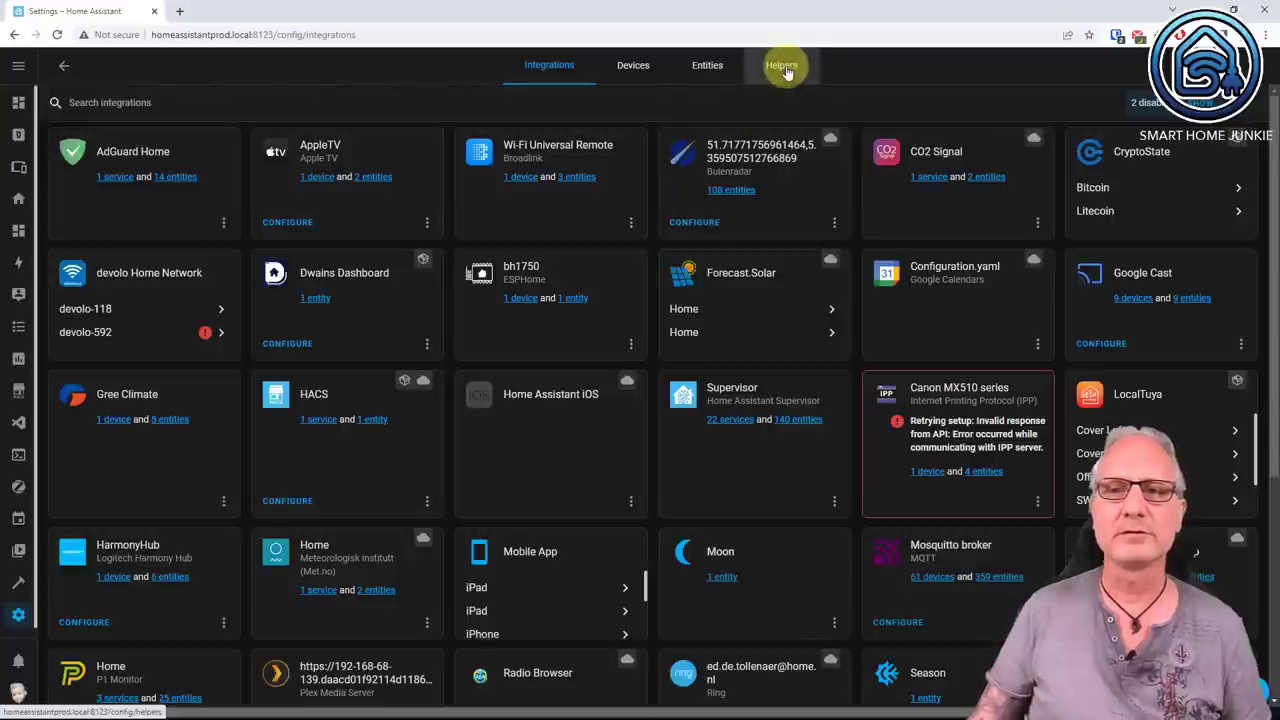
left_click(782, 67)
left_click(169, 99)
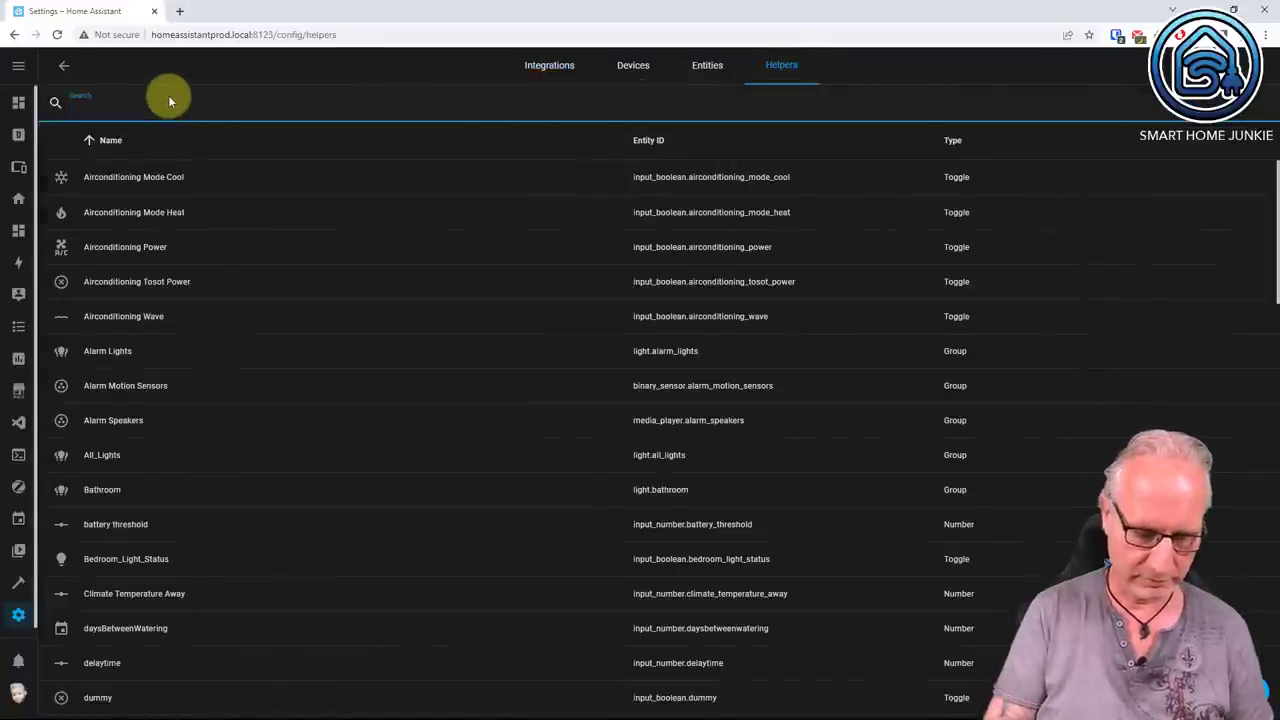
type("threshold")
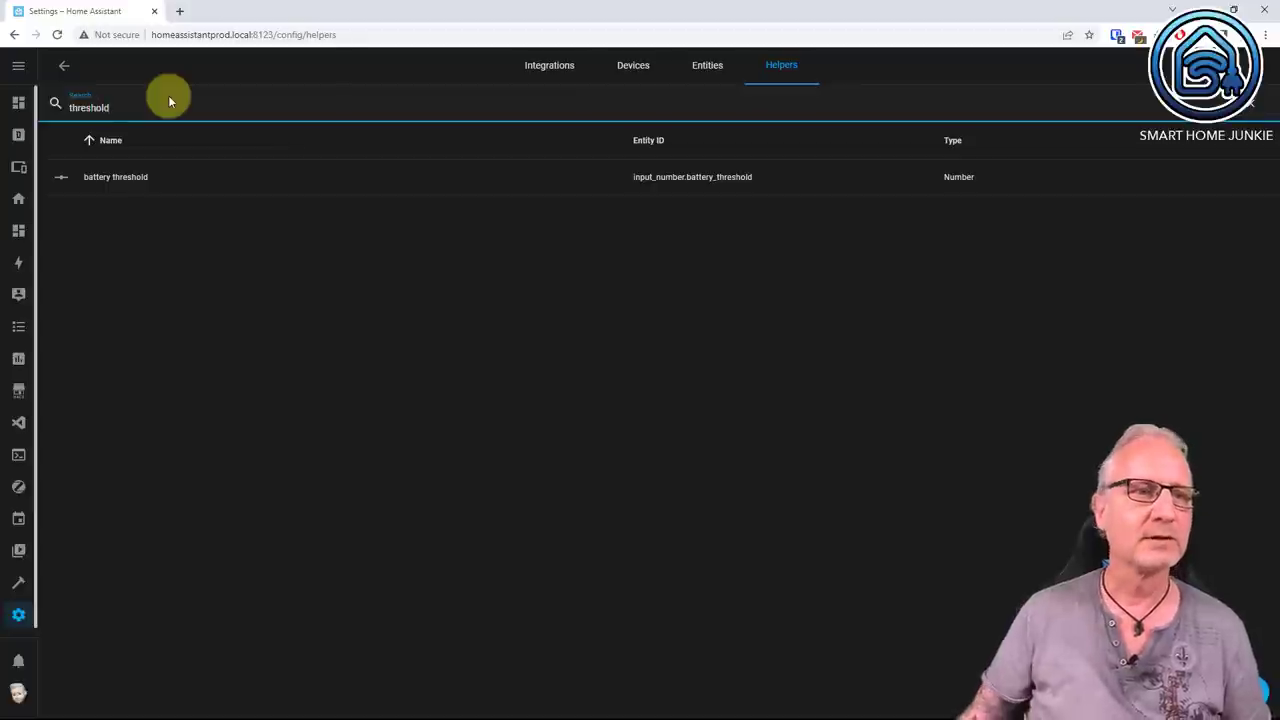
left_click(169, 177)
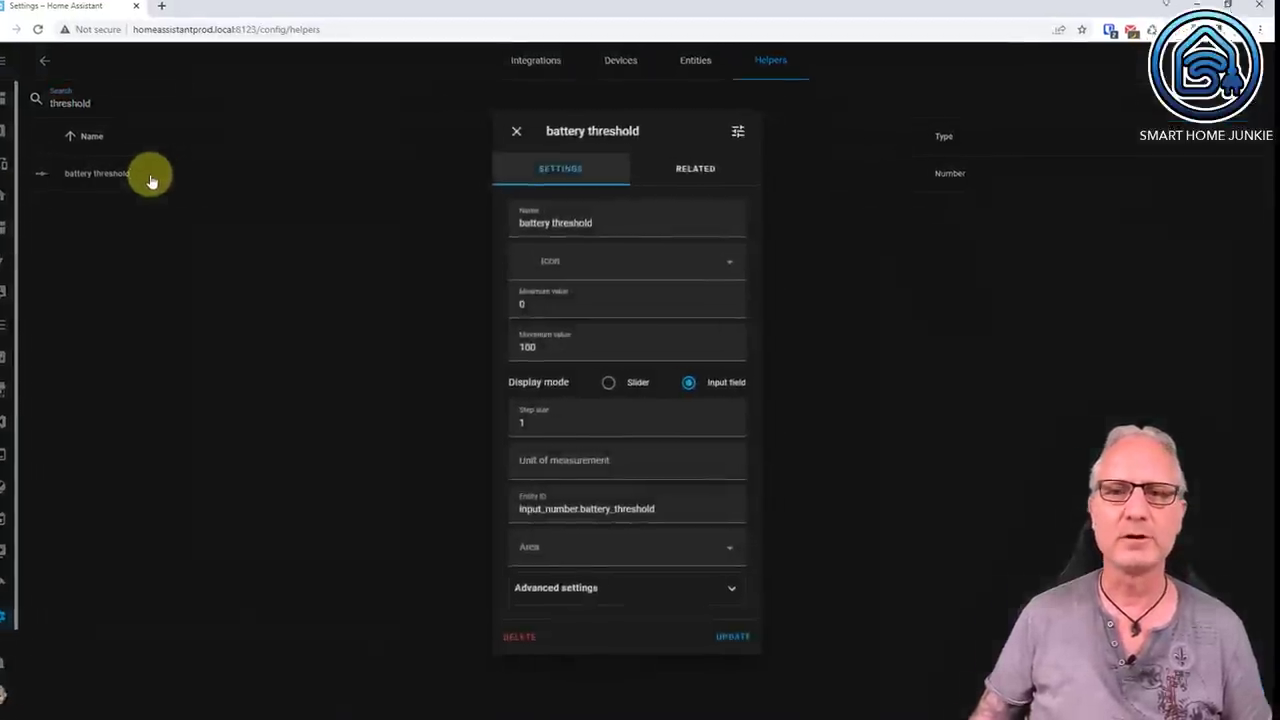
left_click(738, 131)
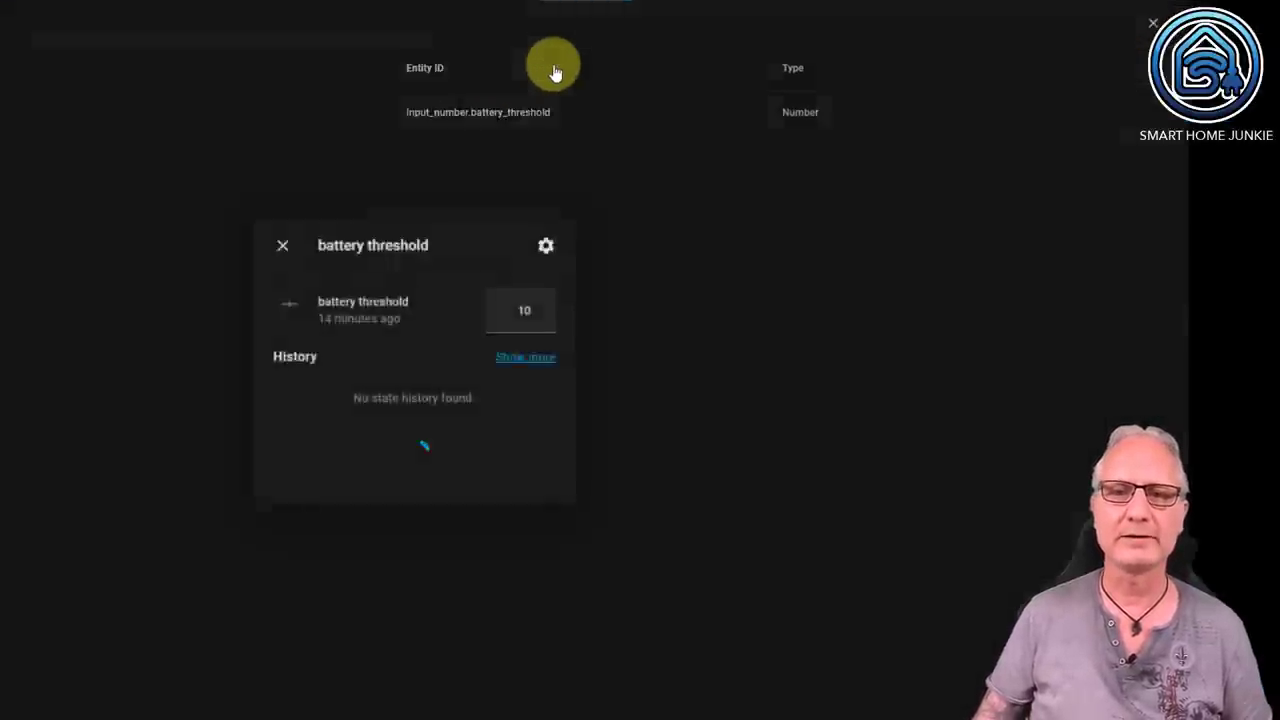
left_click(529, 309)
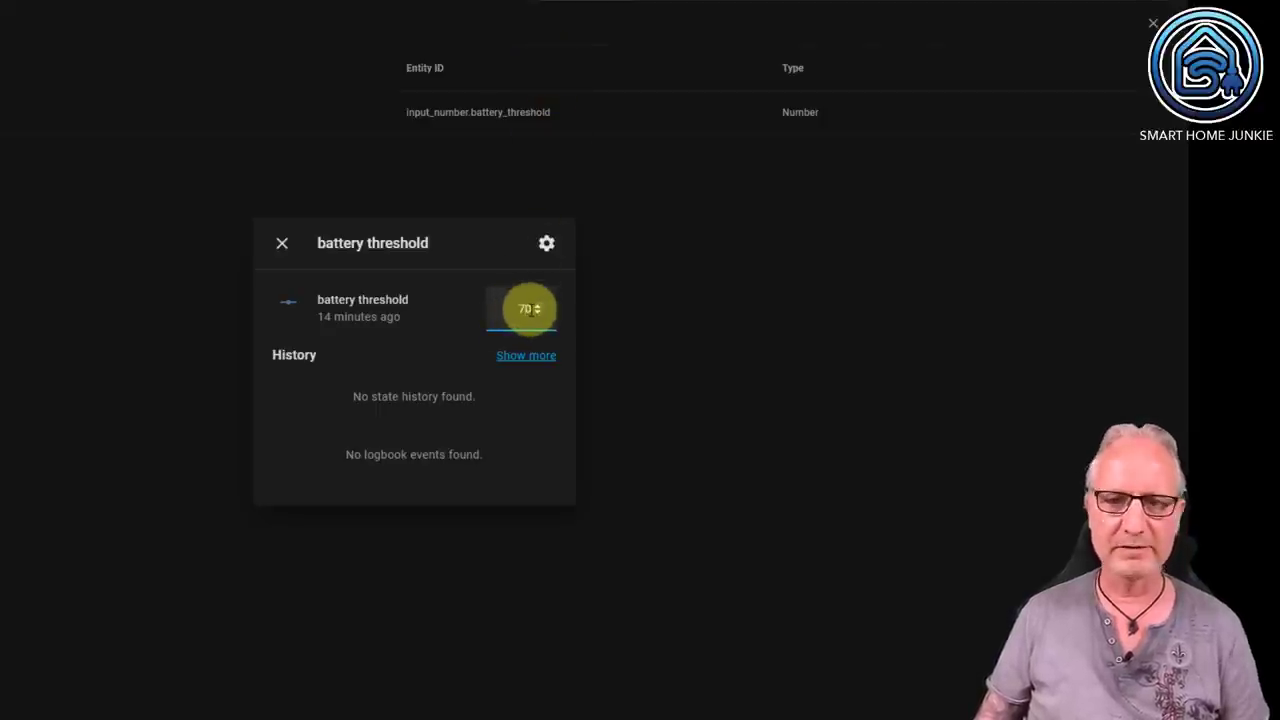
key("Tab")
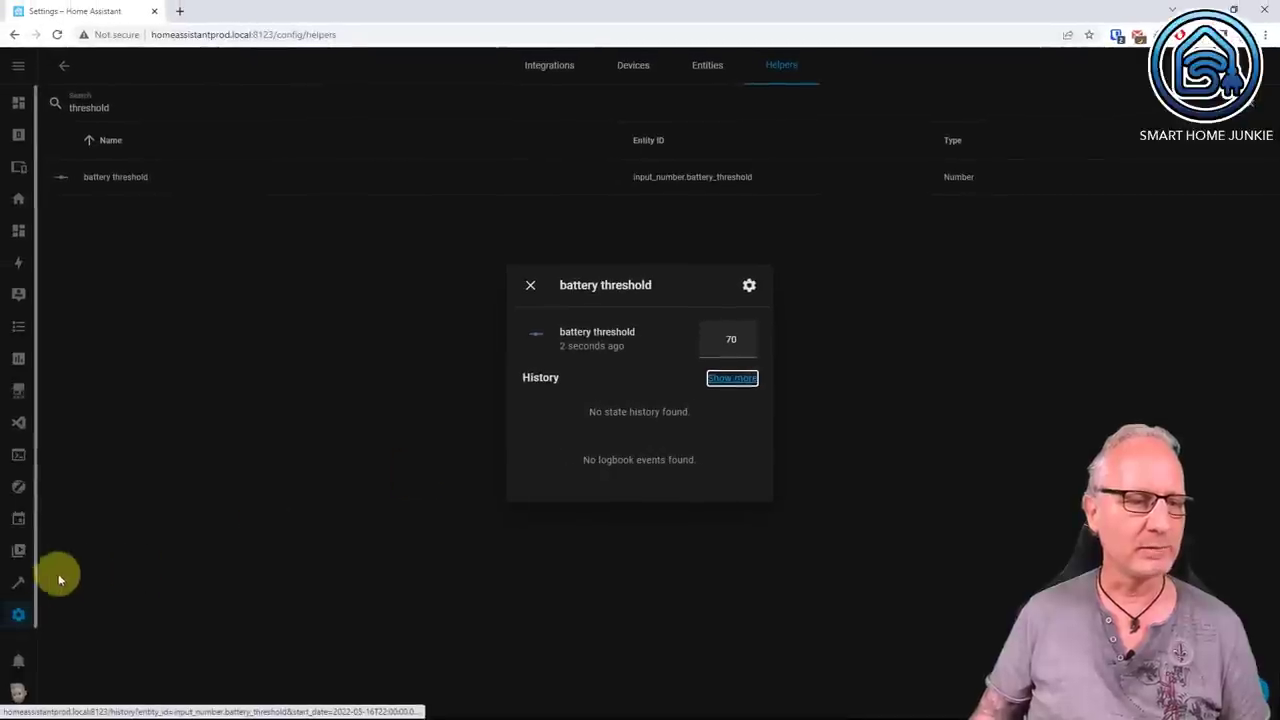
Return to Developer Tools, refresh the Low Battery Devices entity and read through its full state text.
left_click(18, 590)
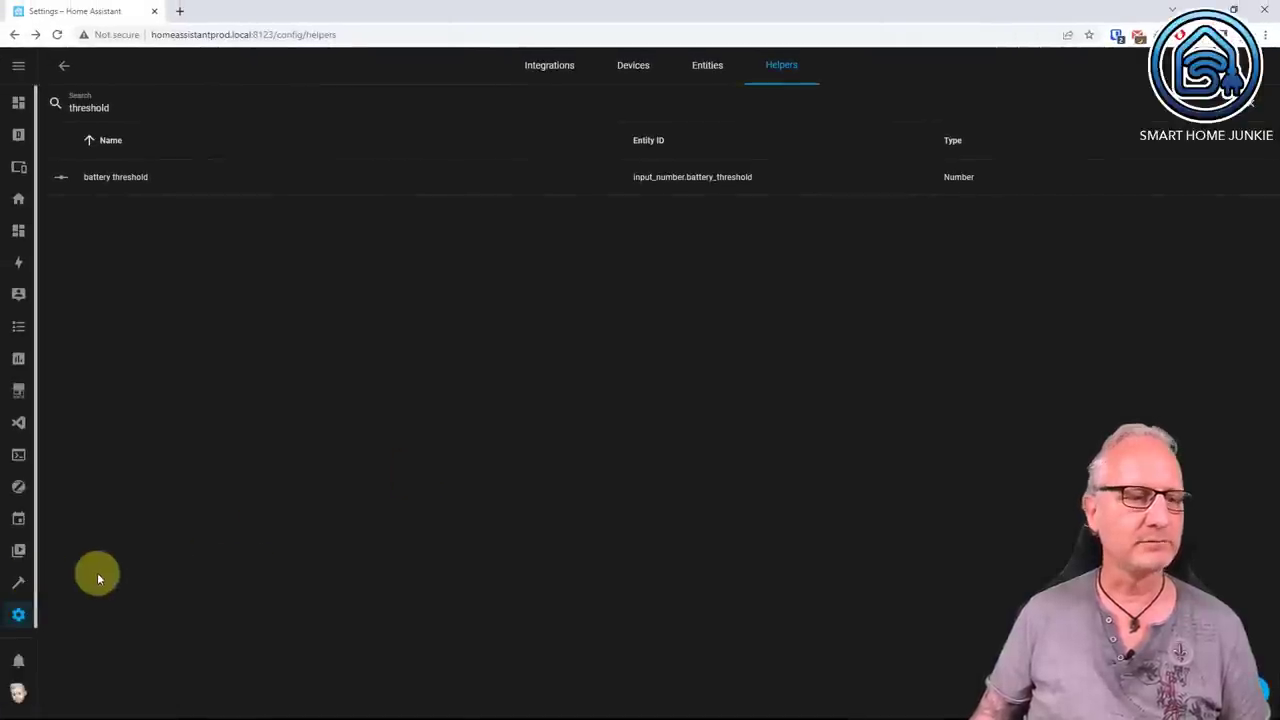
left_click(18, 590)
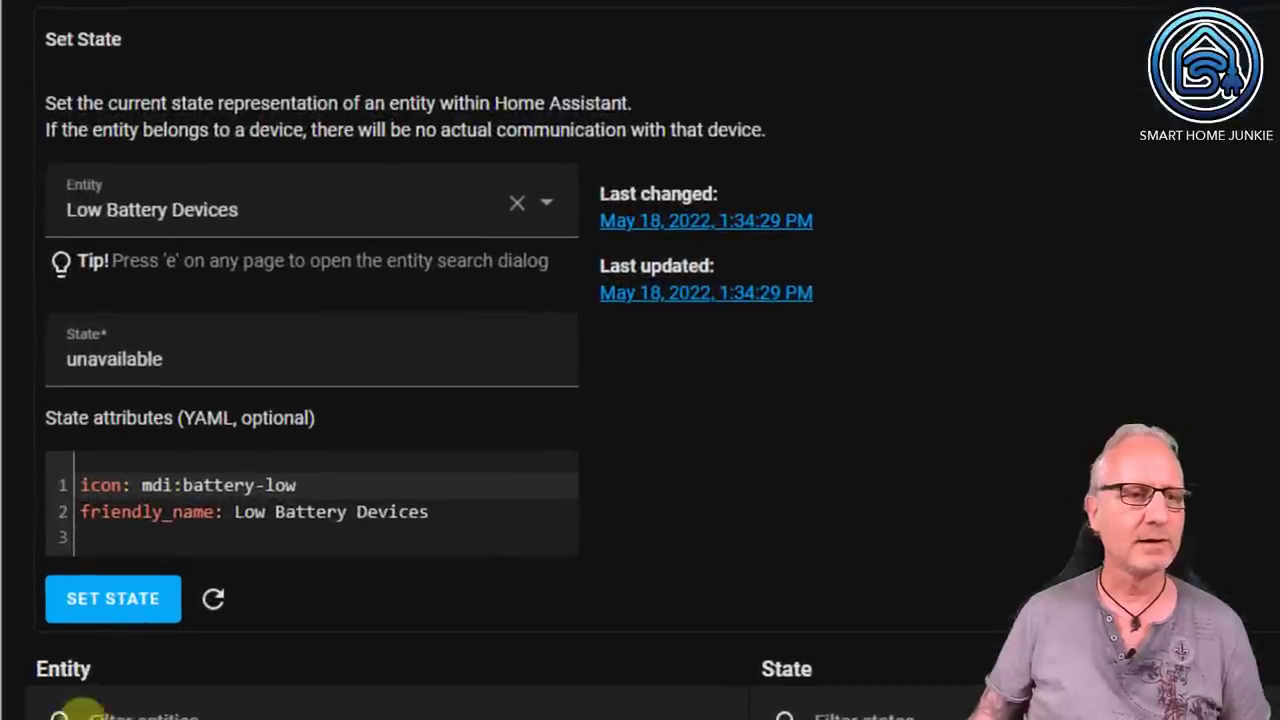
left_click(182, 541)
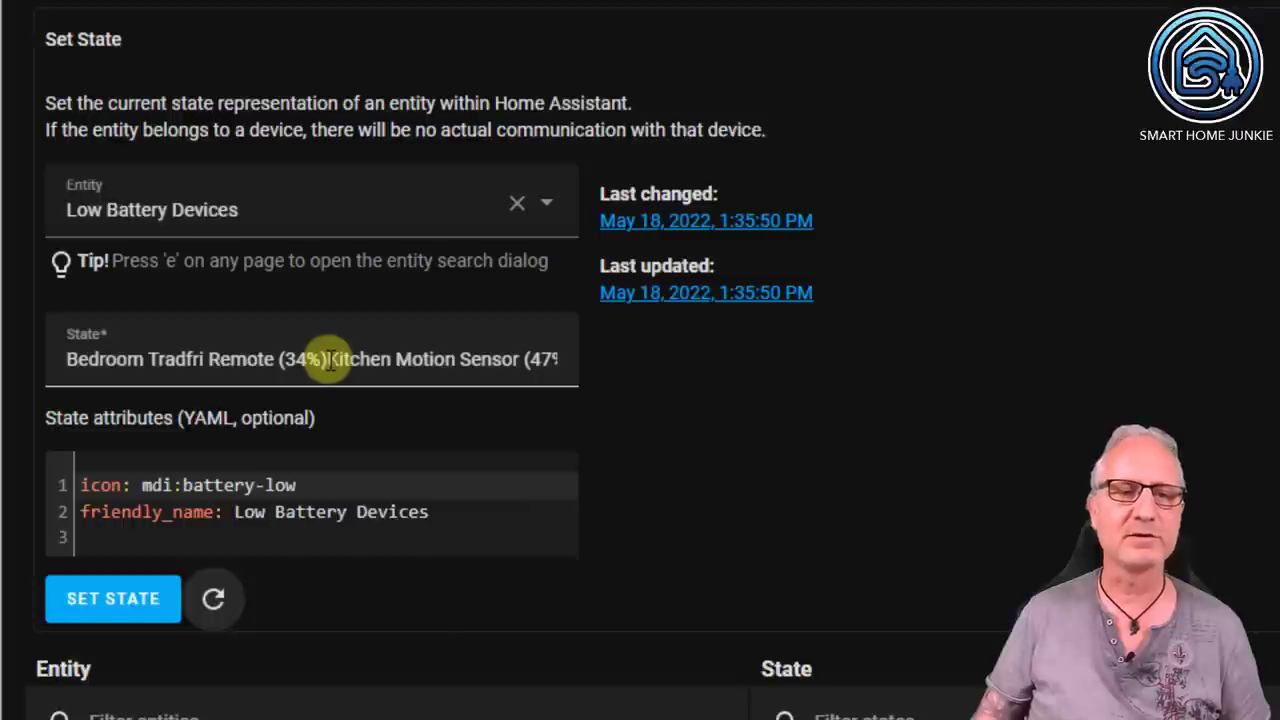
left_click_drag(430, 358, 612, 368)
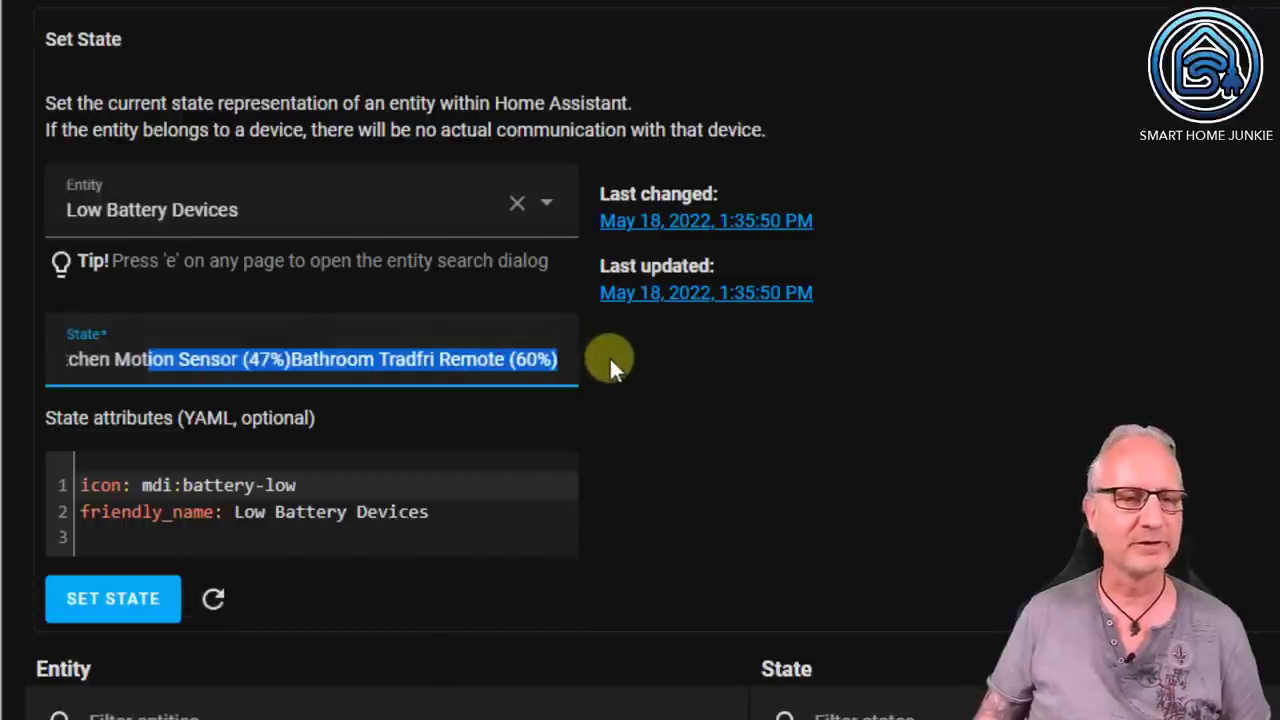
left_click(610, 361)
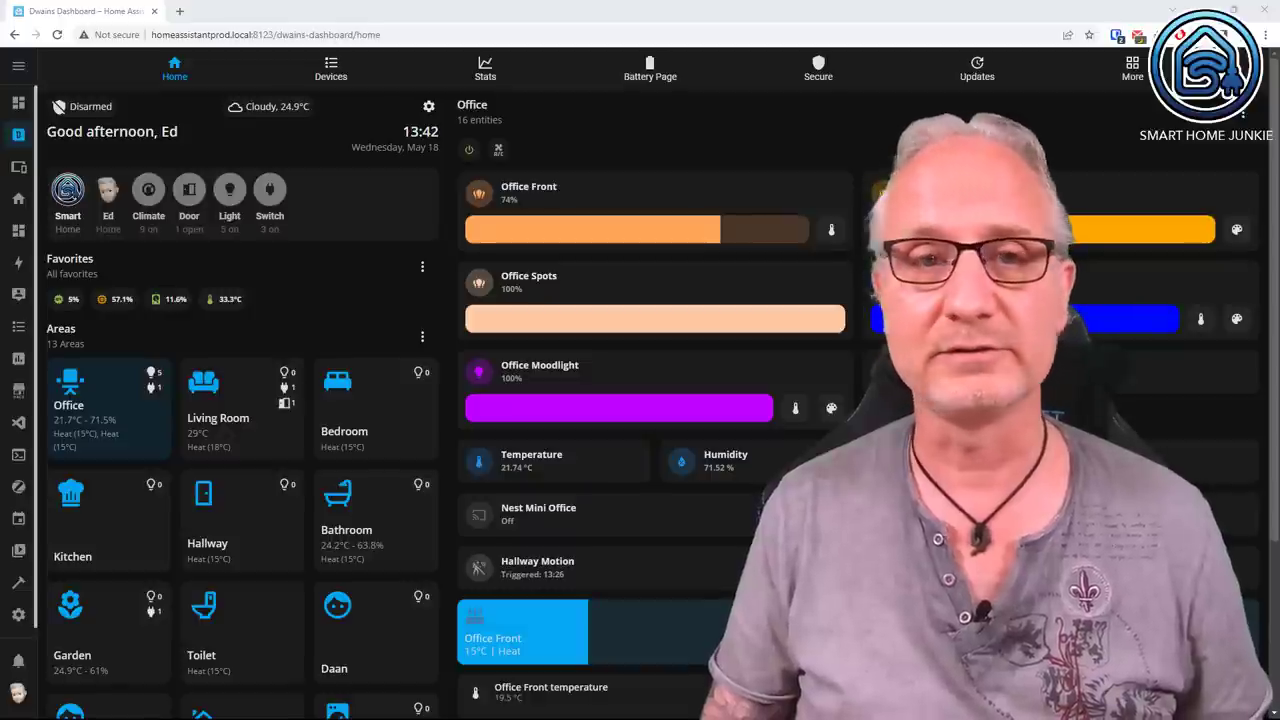
Edit the Tutorials dashboard and add a new view titled "Low Battery List Tutorial" with the default Masonry layout.
left_click(18, 233)
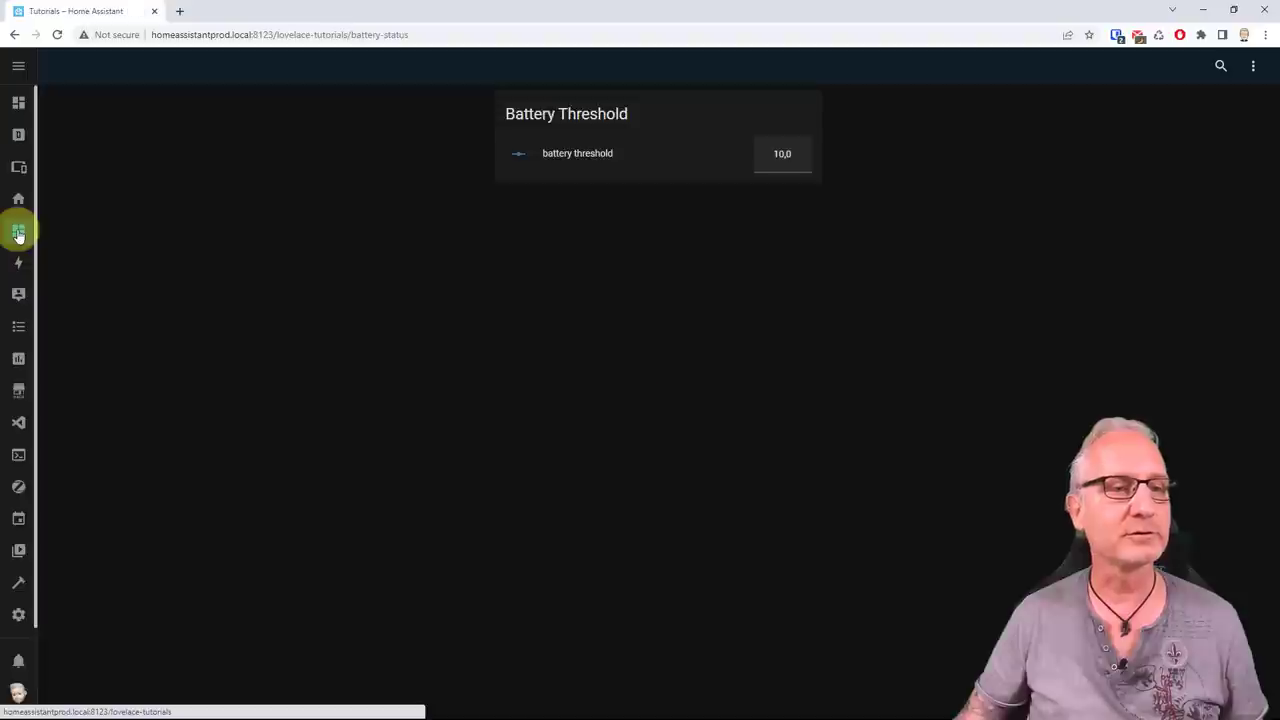
left_click(1253, 65)
left_click(1212, 118)
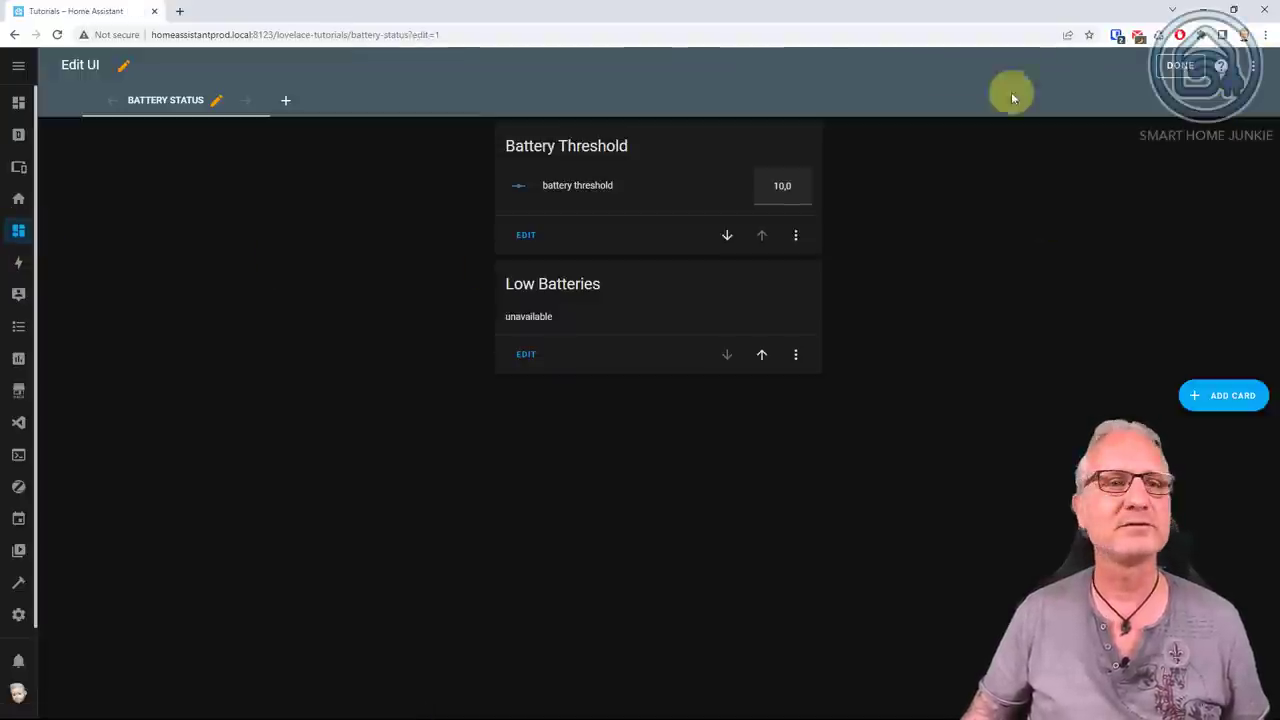
left_click(285, 102)
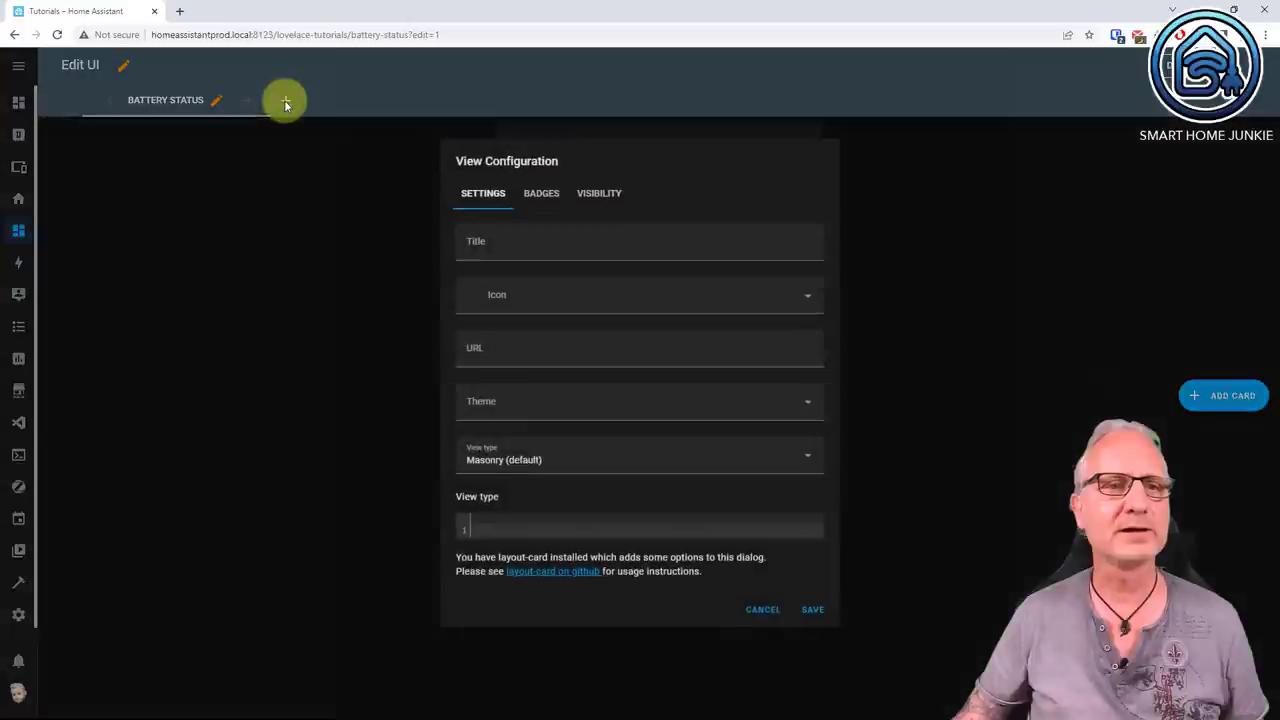
left_click(517, 246)
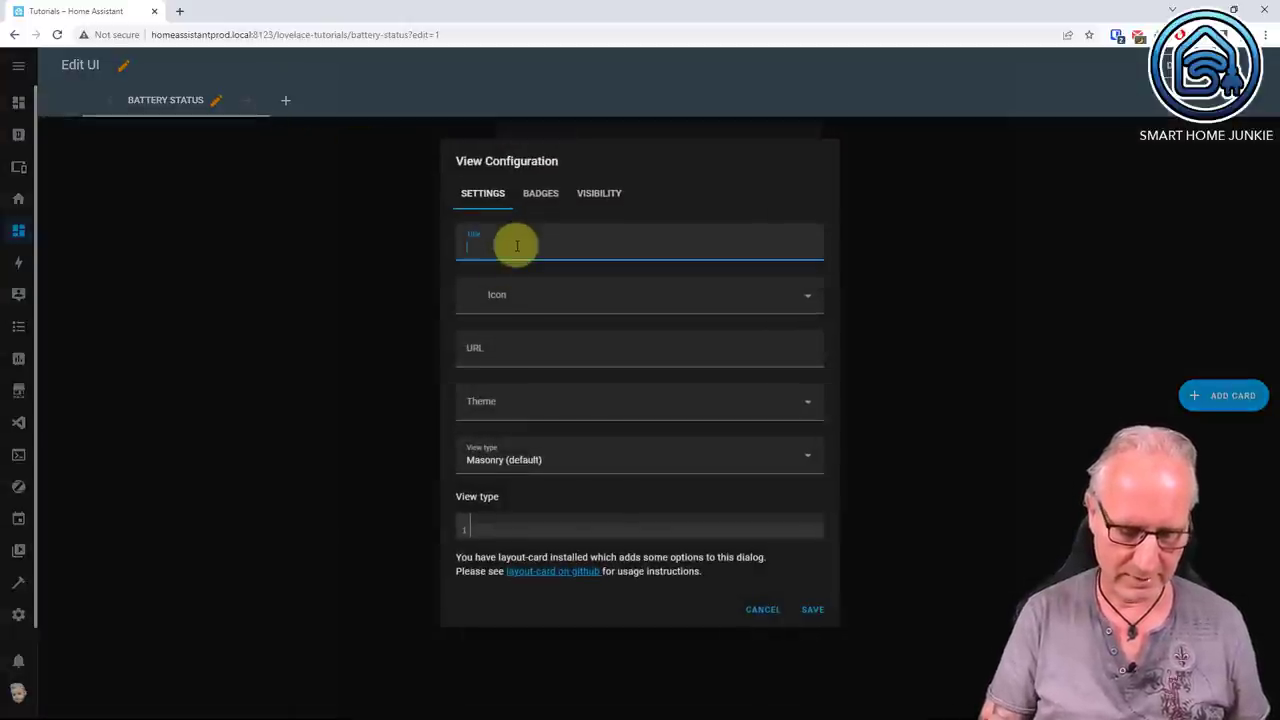
type("Low Battery List Tutorial")
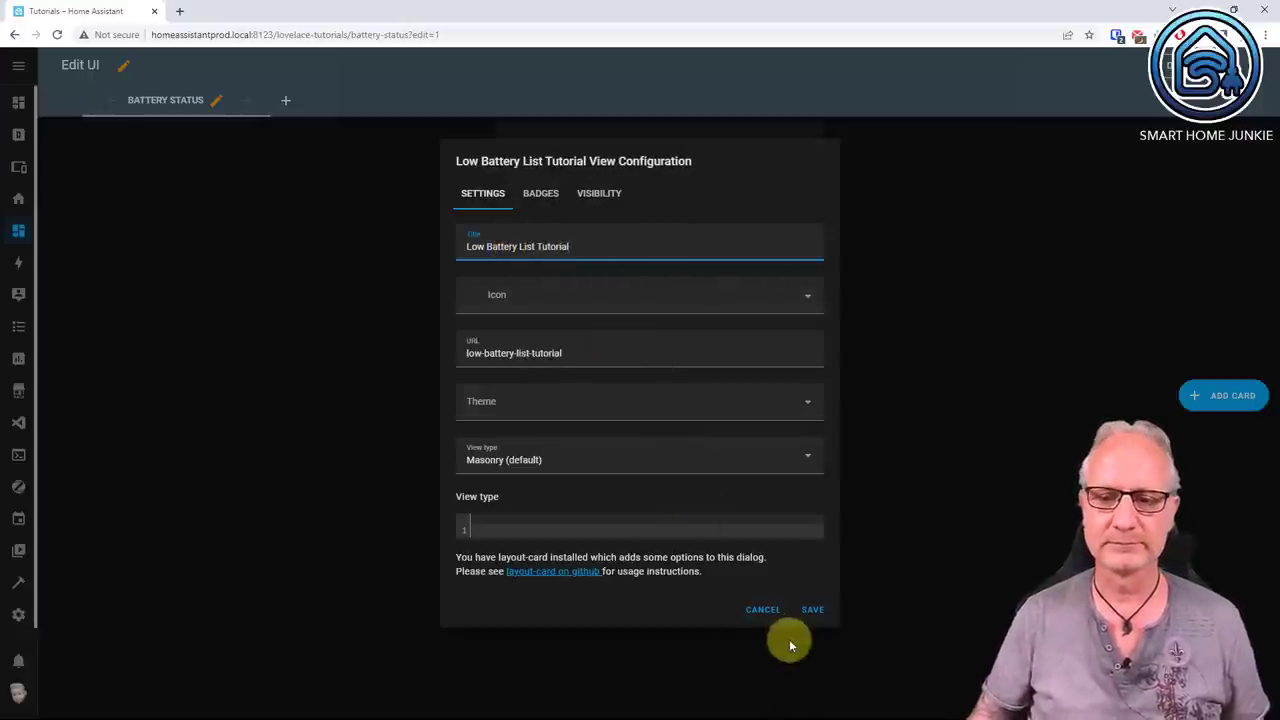
left_click(813, 610)
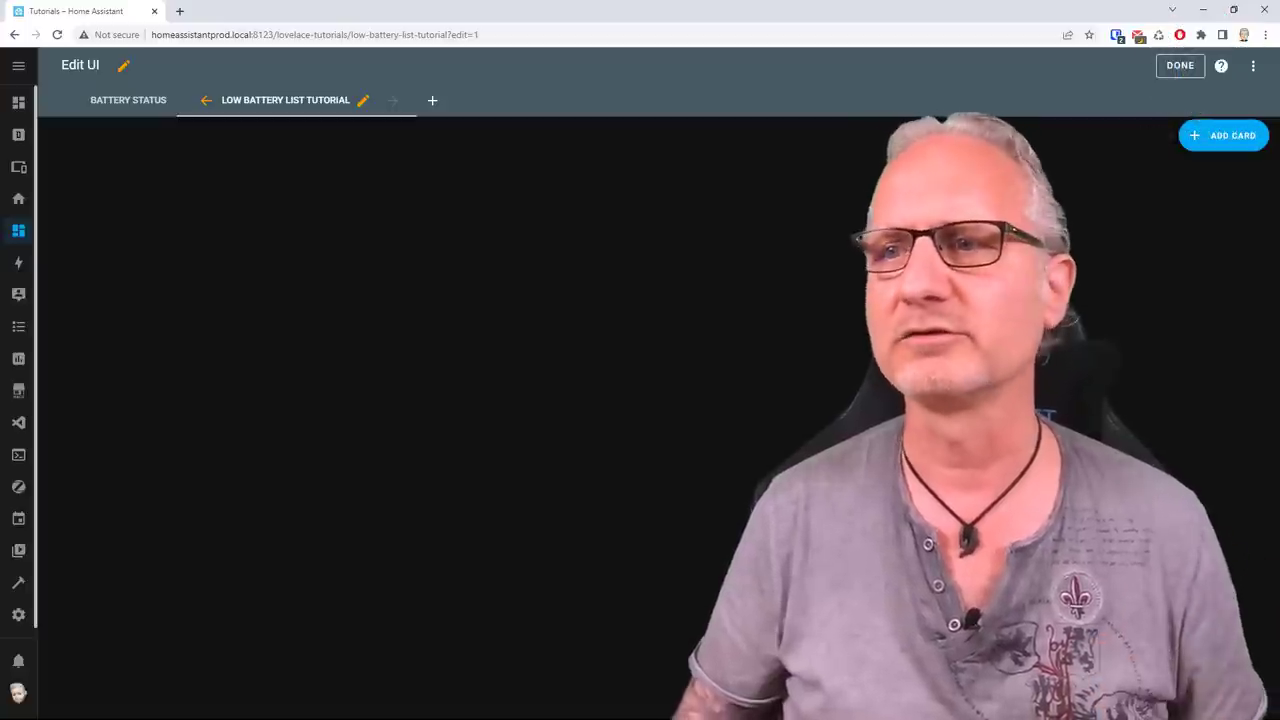
Add an Entities card to the Low Battery List Tutorial view, finding it by searching the cards for "entities".
left_click(1217, 135)
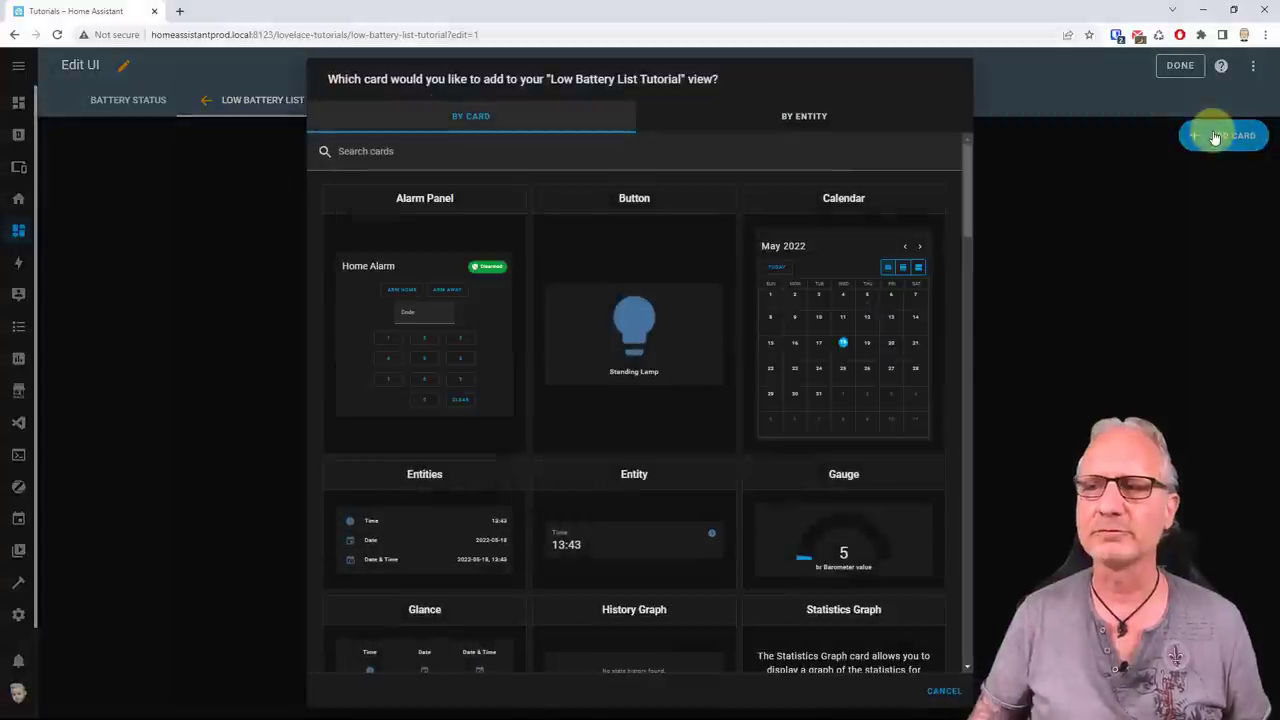
left_click(454, 154)
type("e")
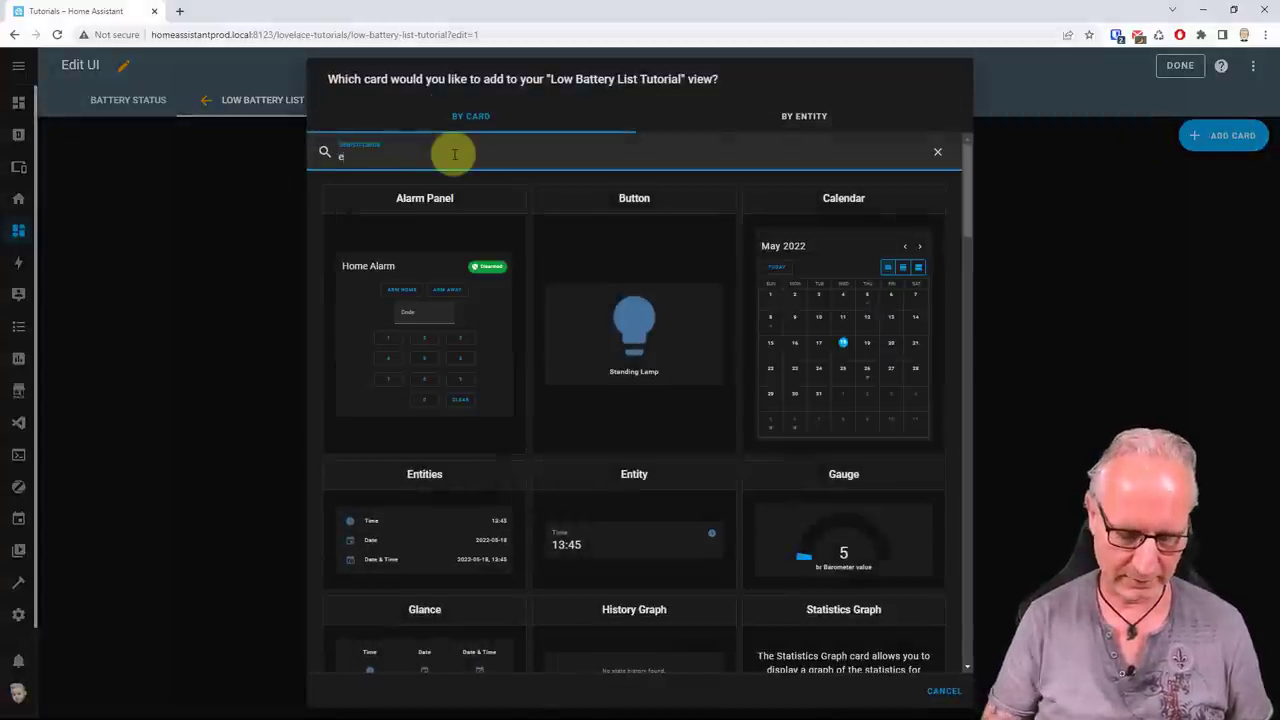
type("ntities")
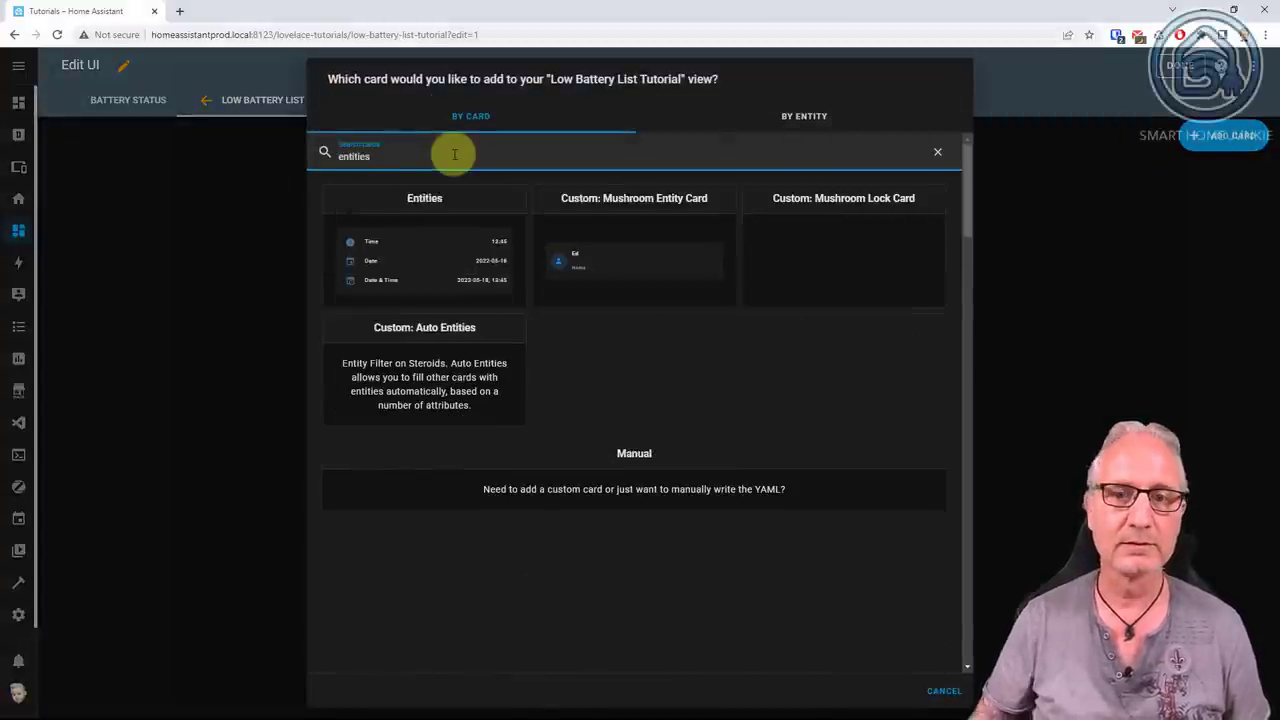
left_click(458, 262)
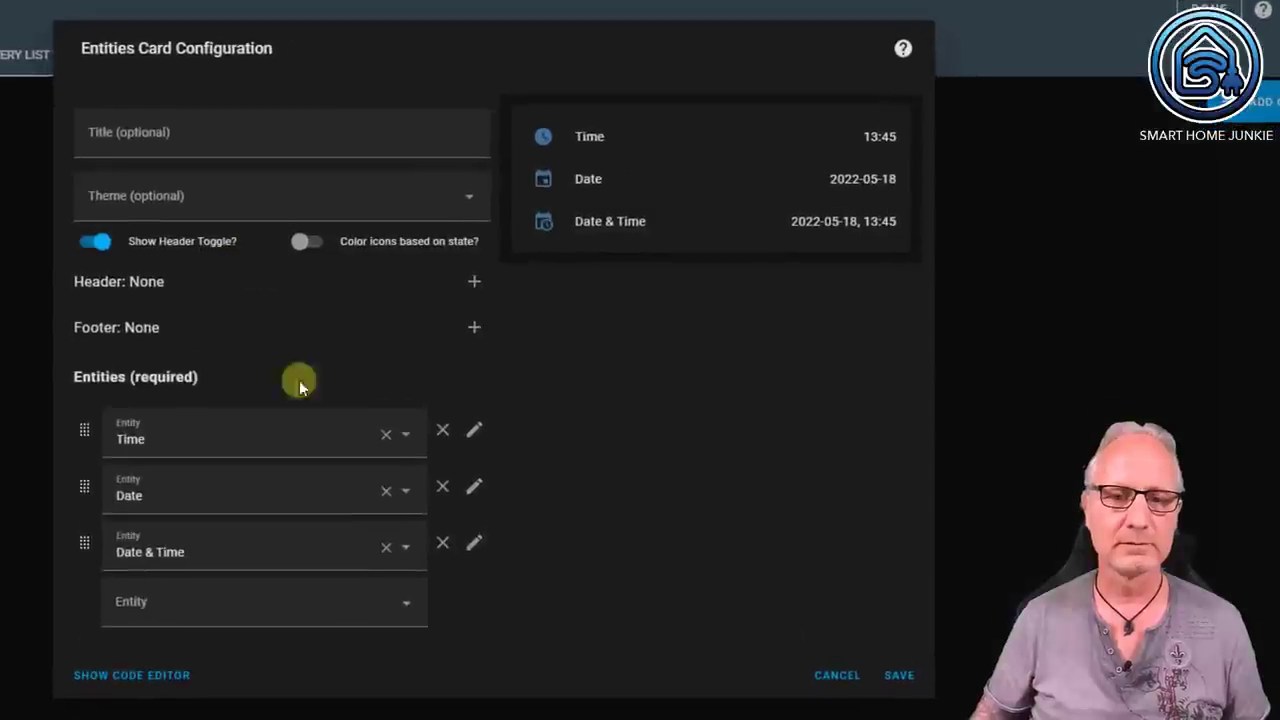
Remove the Date & Time and Date entities, replace Time with the battery threshold entity, and save the card.
left_click(386, 547)
left_click(386, 490)
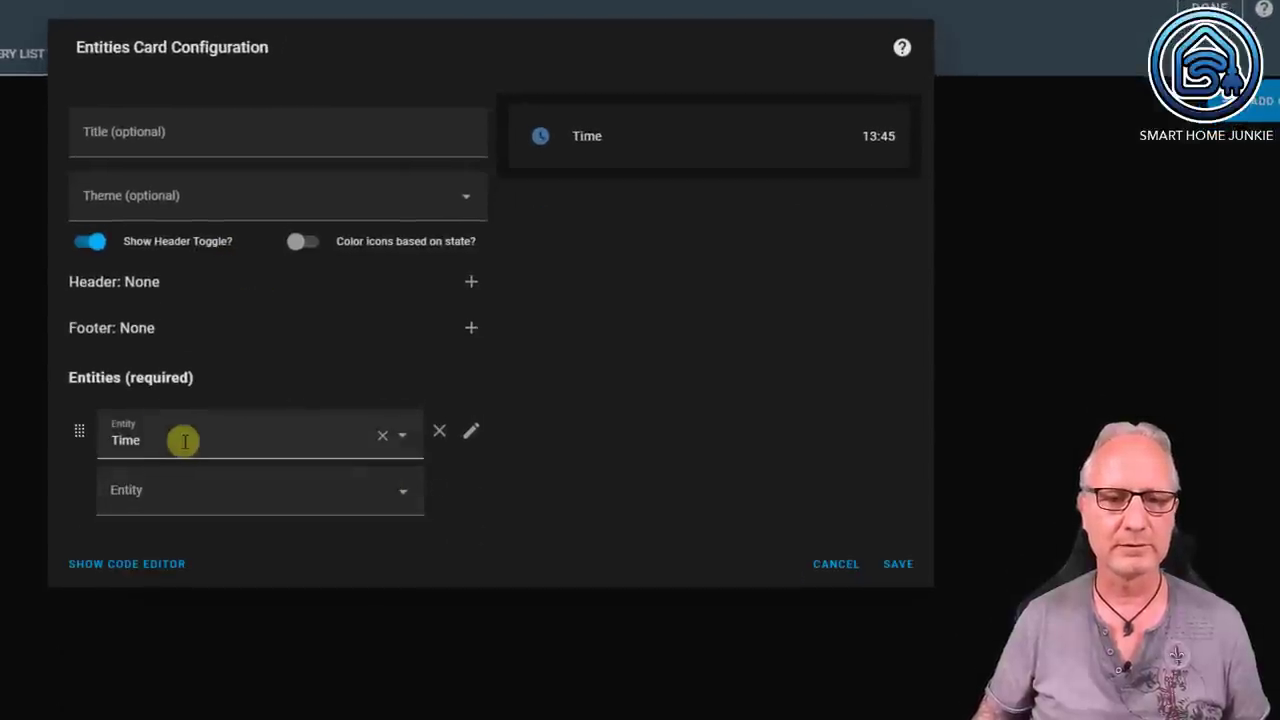
left_click_drag(171, 443, 88, 440)
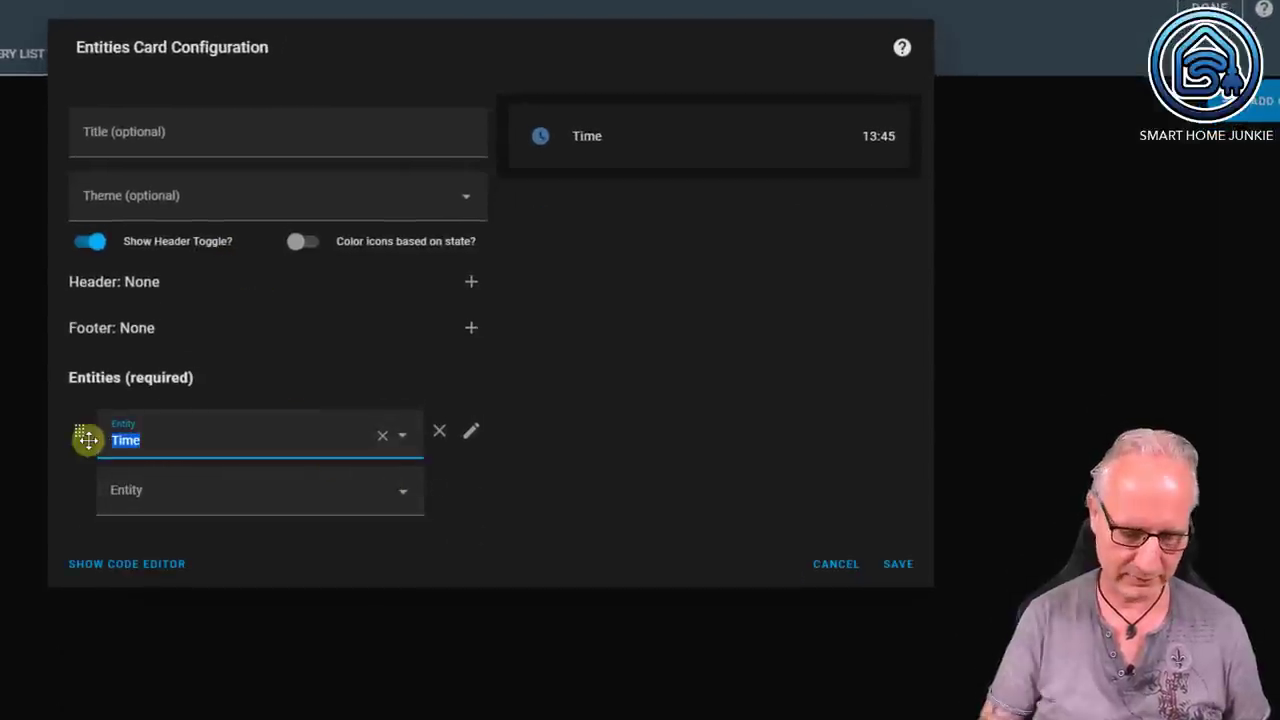
type("thresh")
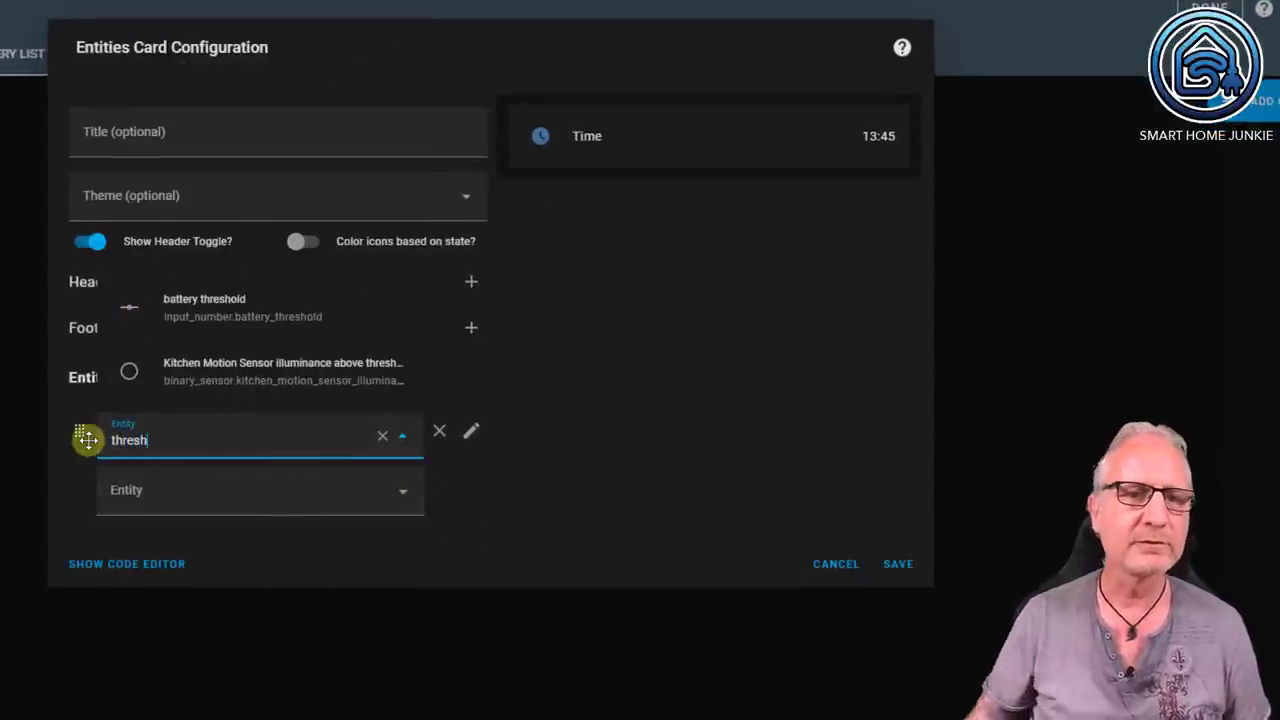
left_click(222, 312)
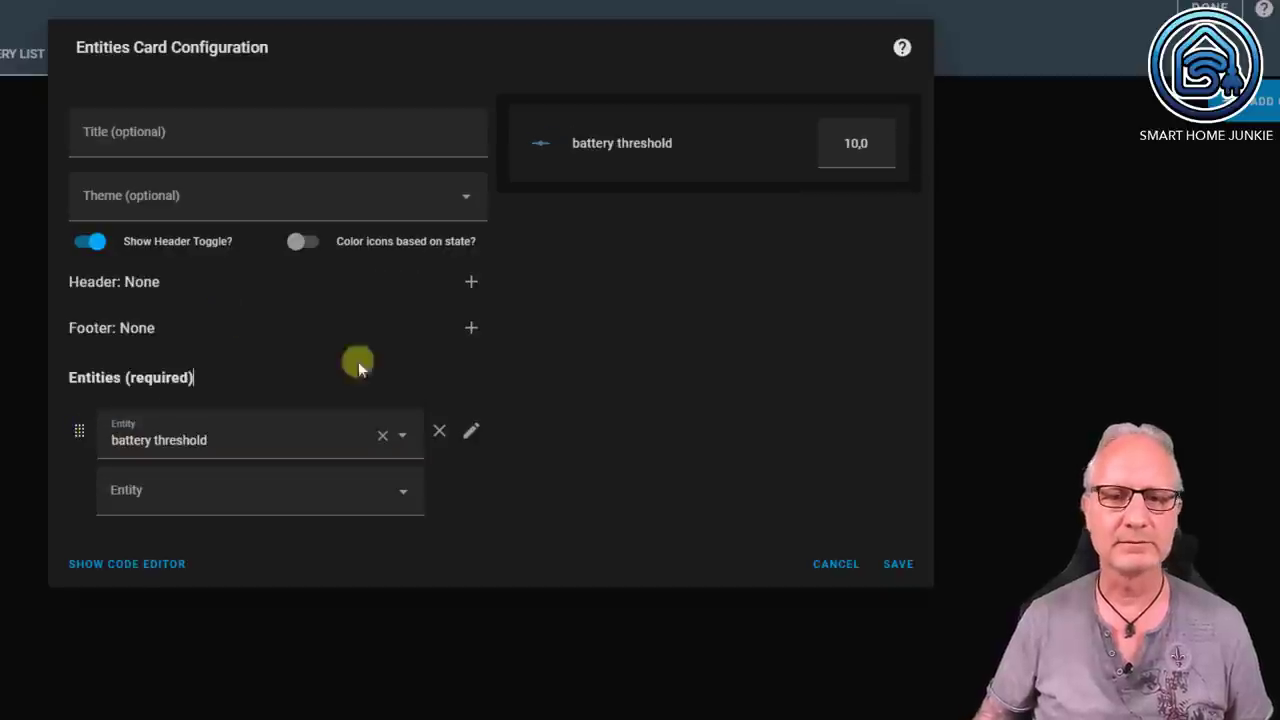
left_click(912, 566)
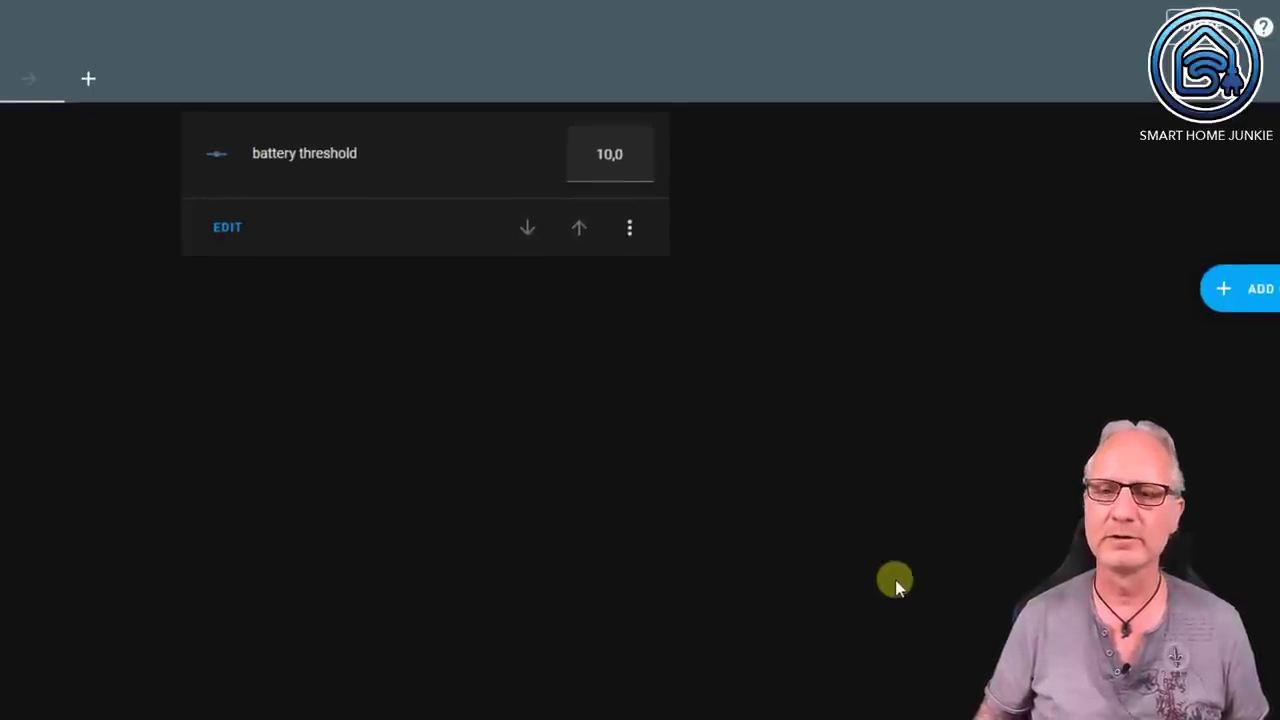
left_click(611, 156)
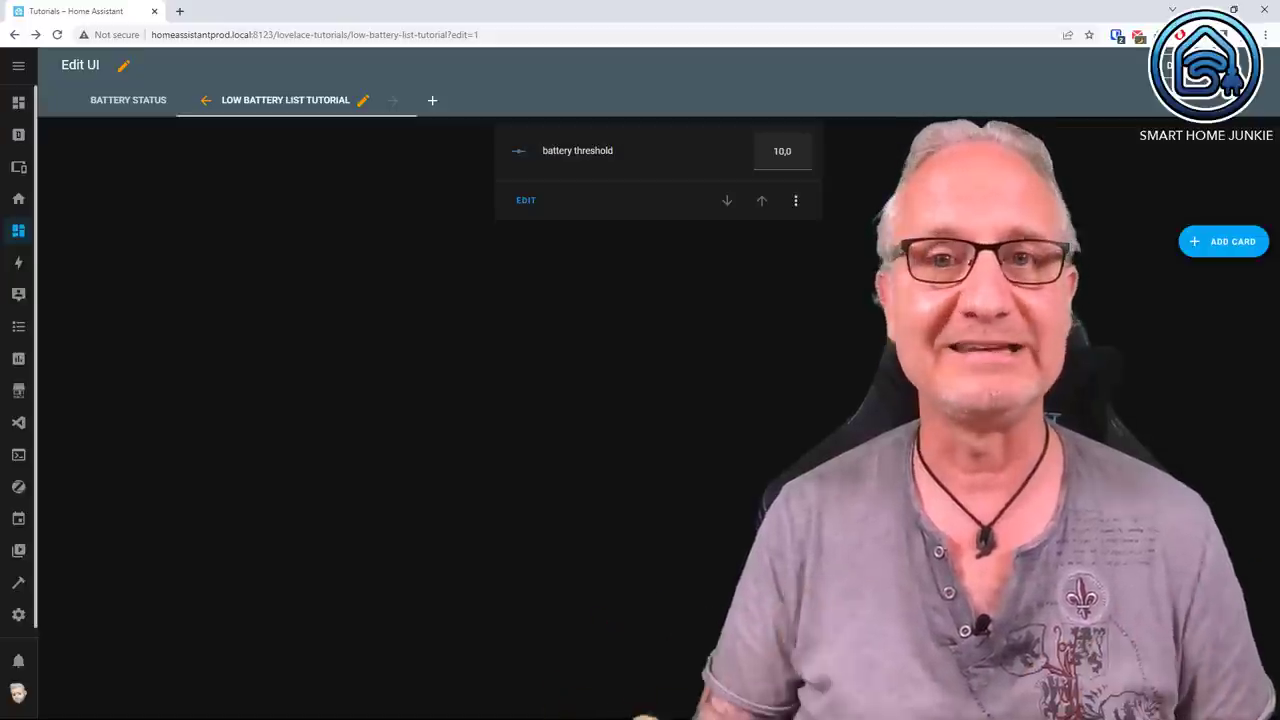
Add a Conditional card to the view, finding it by searching the cards for "conditional".
left_click(1240, 244)
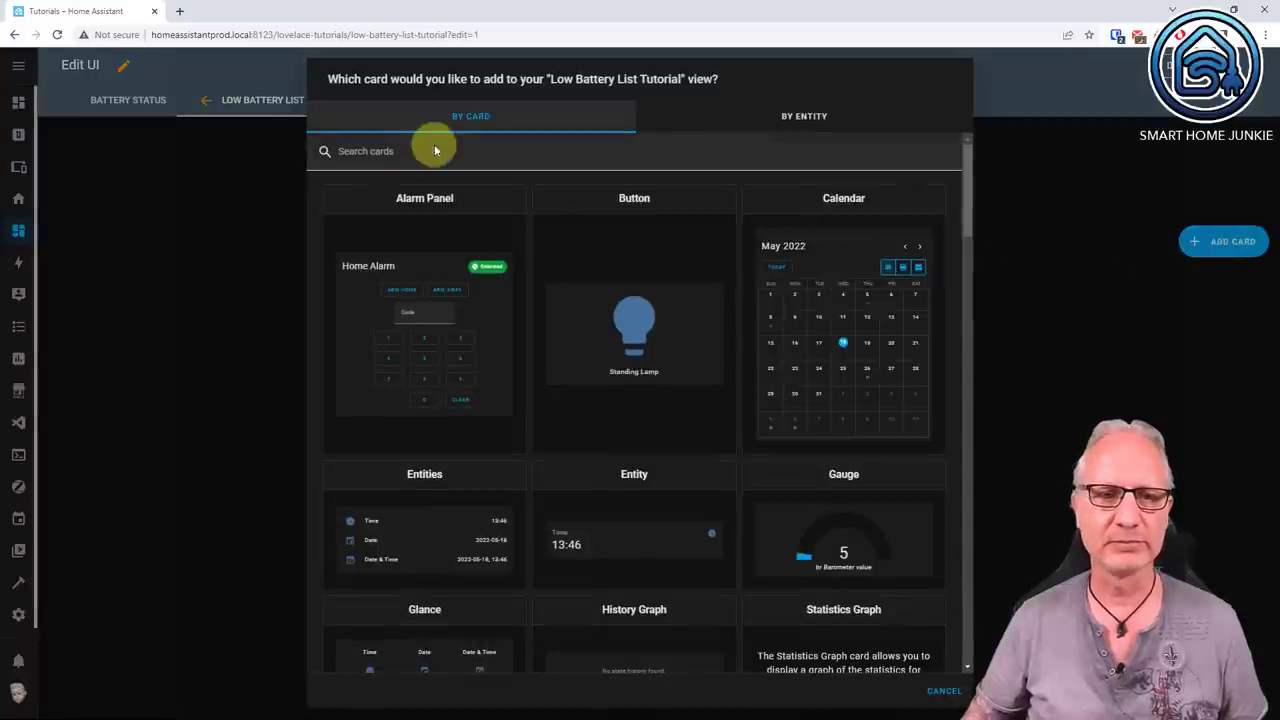
left_click(436, 151)
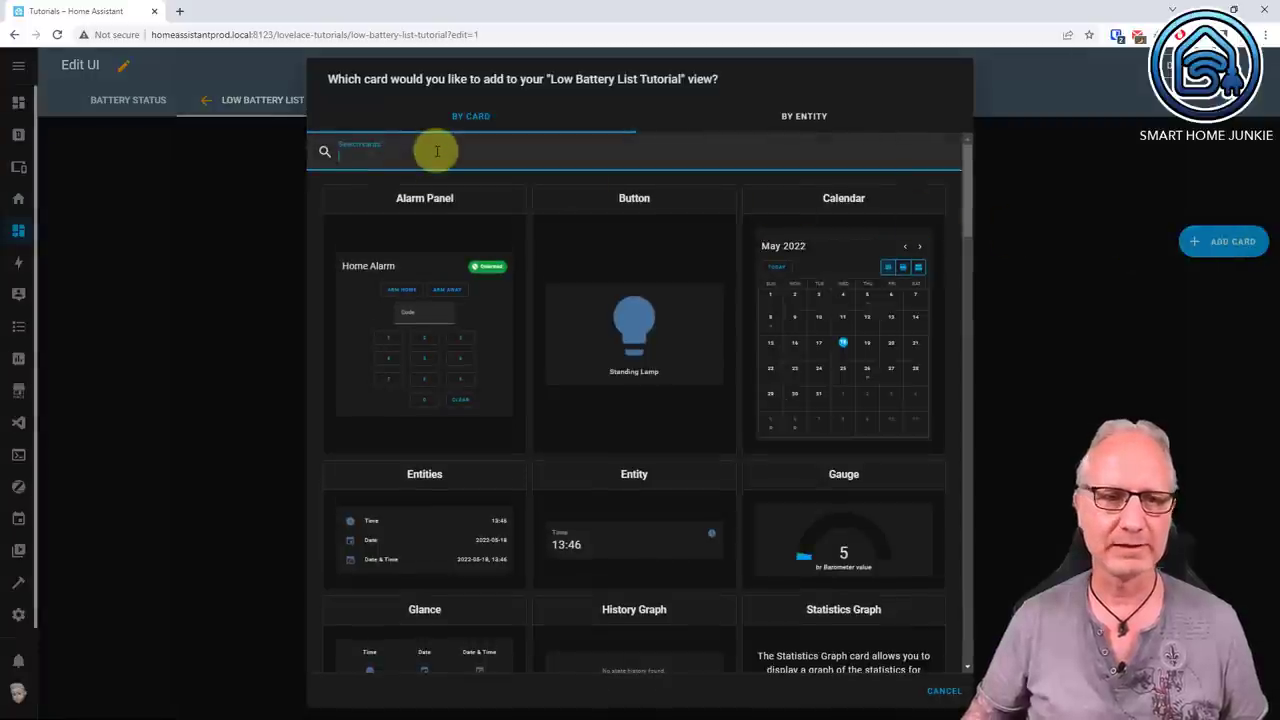
type("conditional")
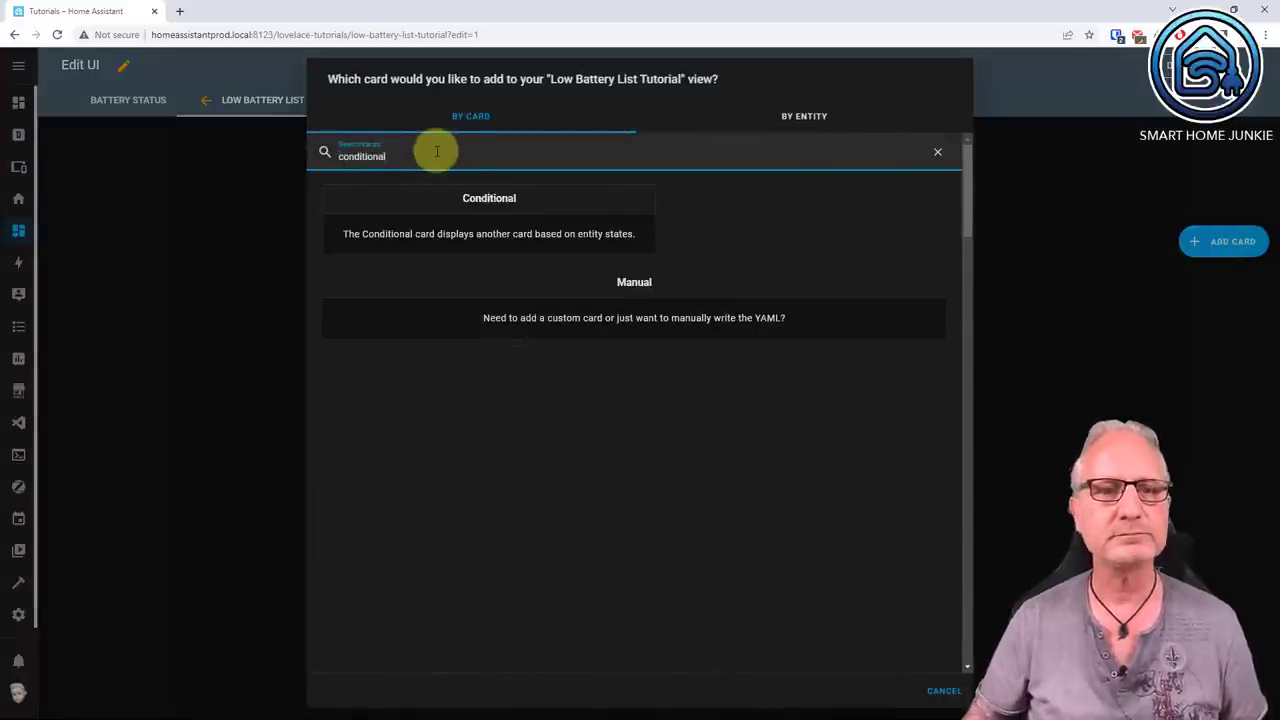
left_click(522, 244)
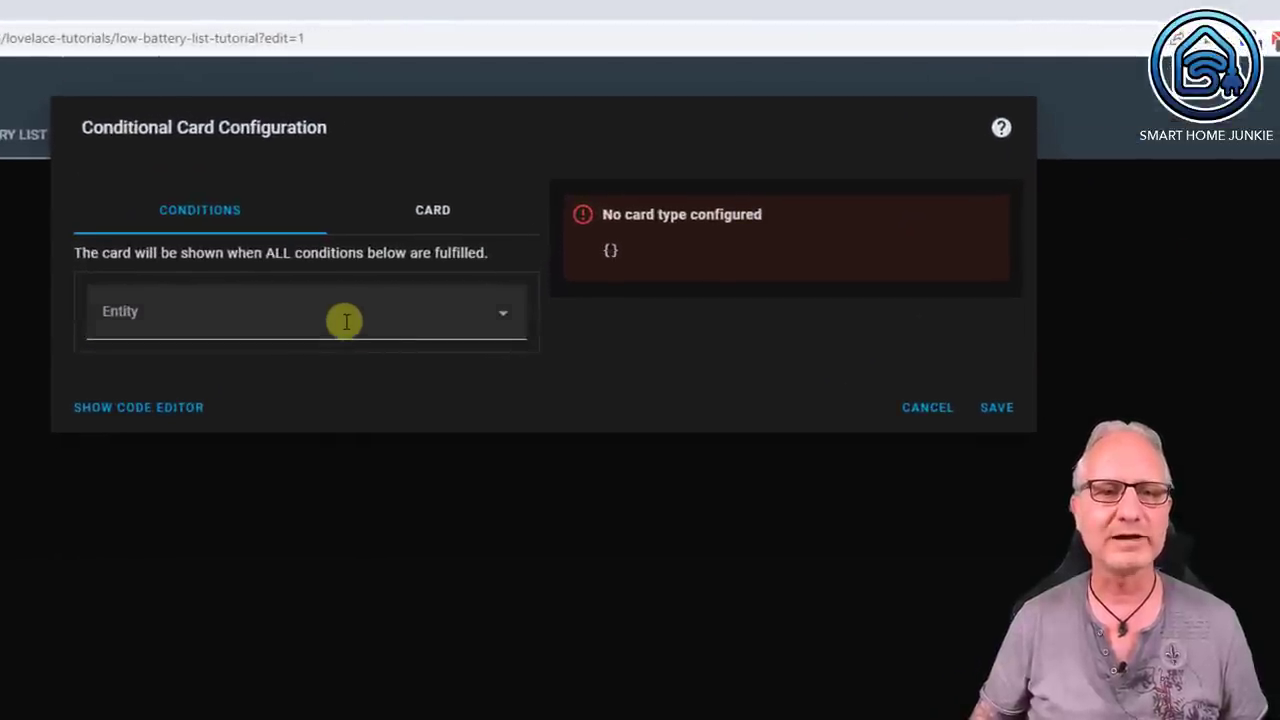
Define the card's condition as the Low Battery Devices entity with "State is not equal to" unavailable.
left_click(345, 320)
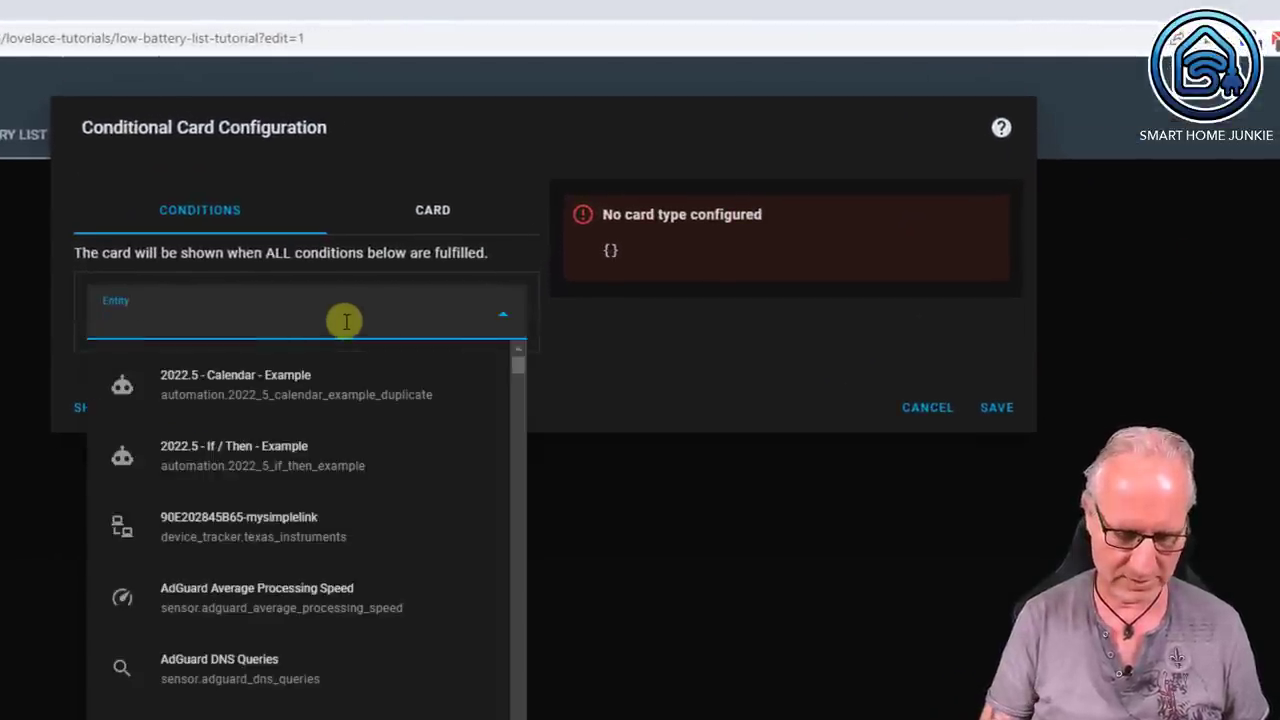
type("low batter")
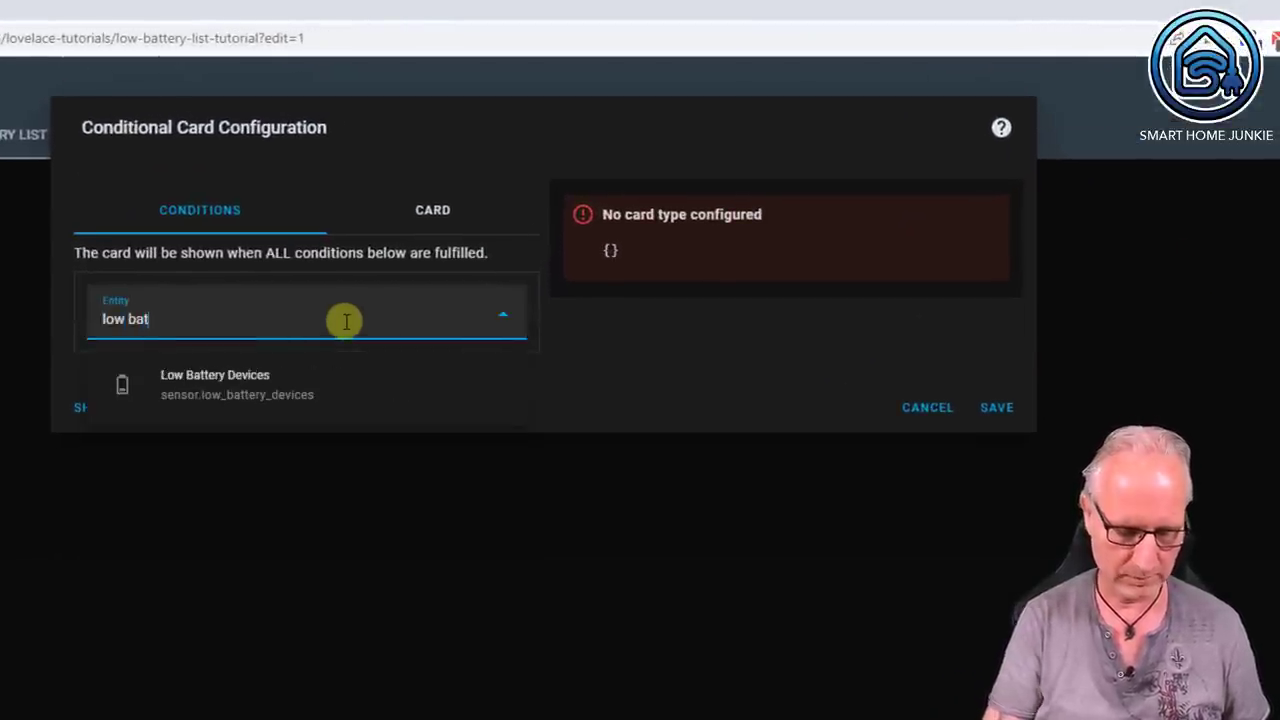
left_click(257, 384)
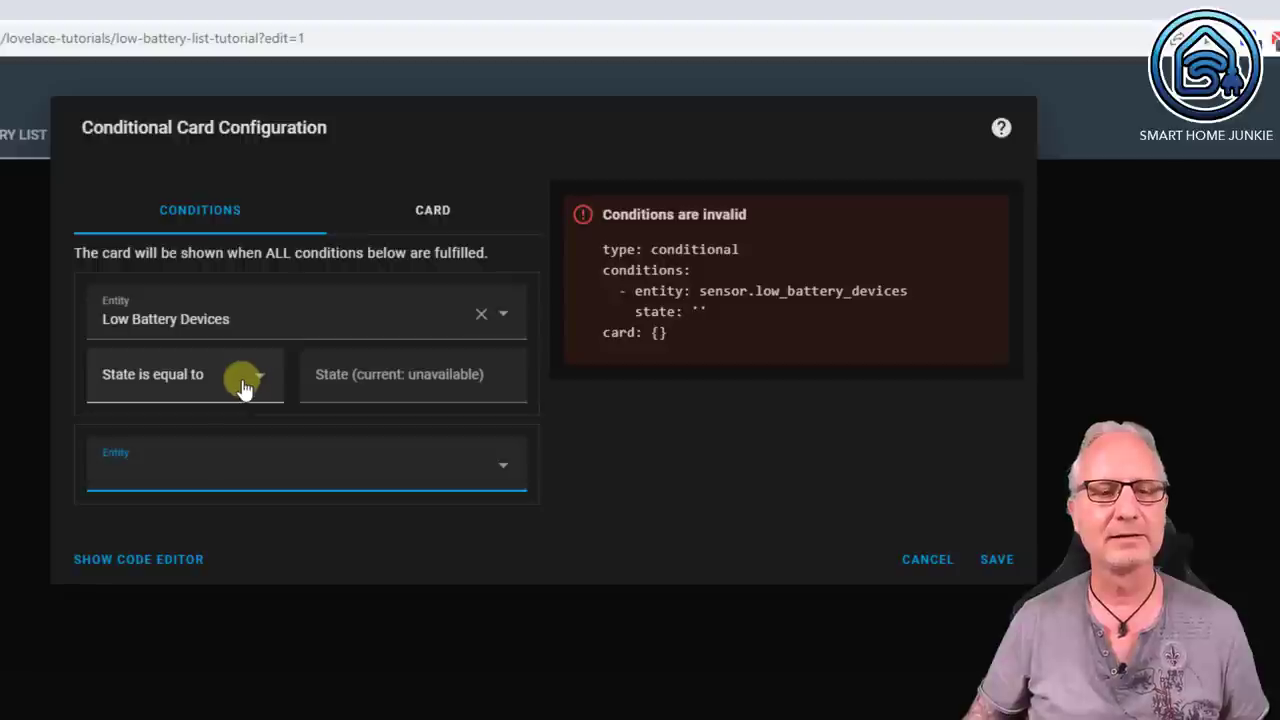
left_click(246, 387)
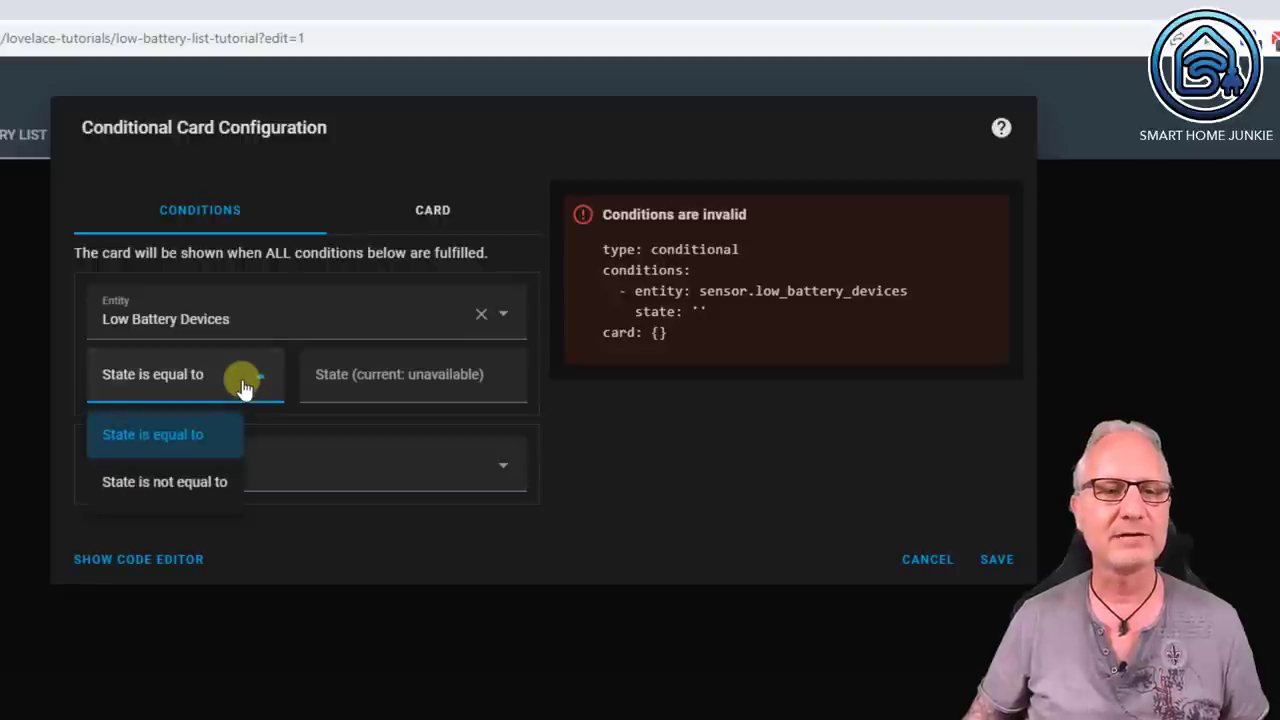
left_click(205, 482)
left_click(353, 379)
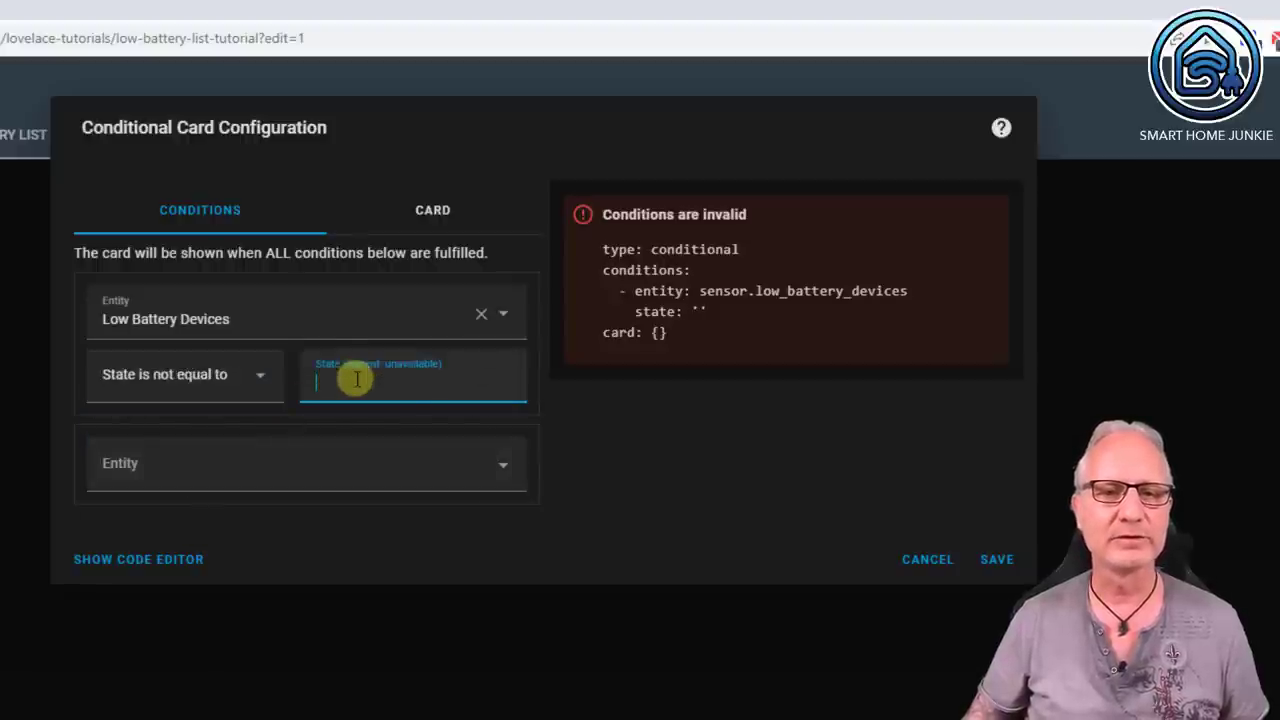
type("unava")
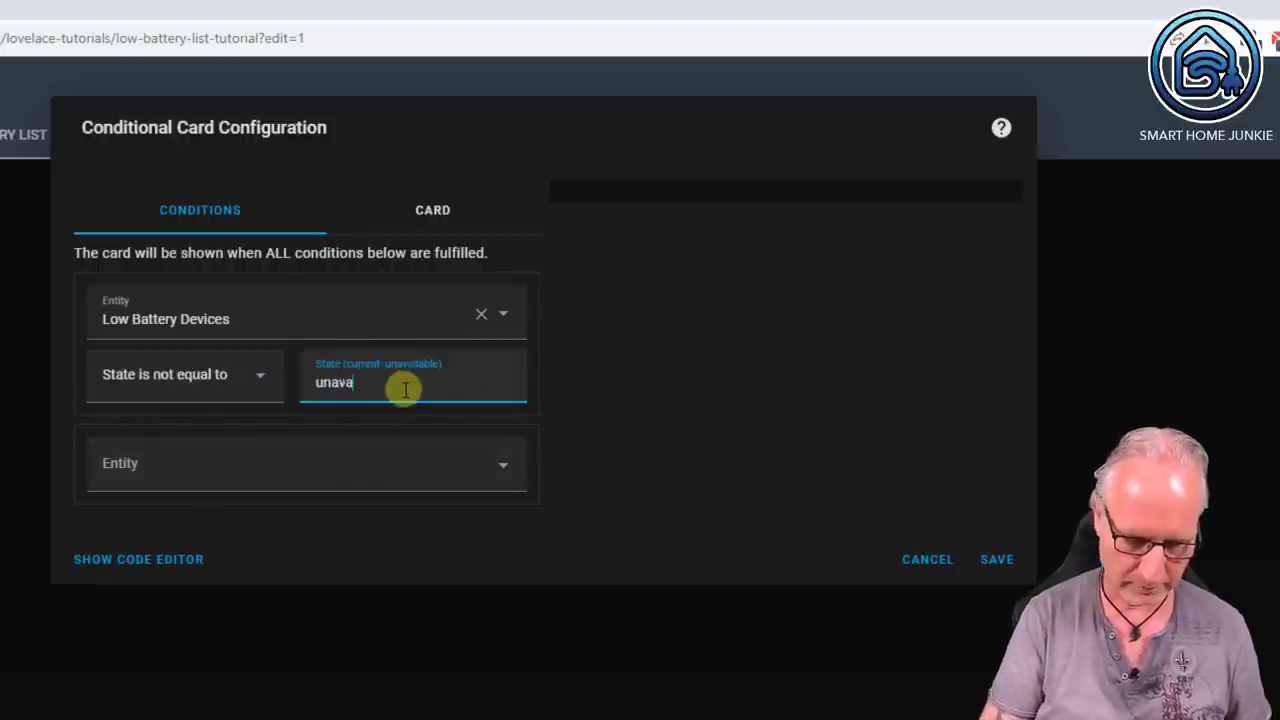
type("ilable")
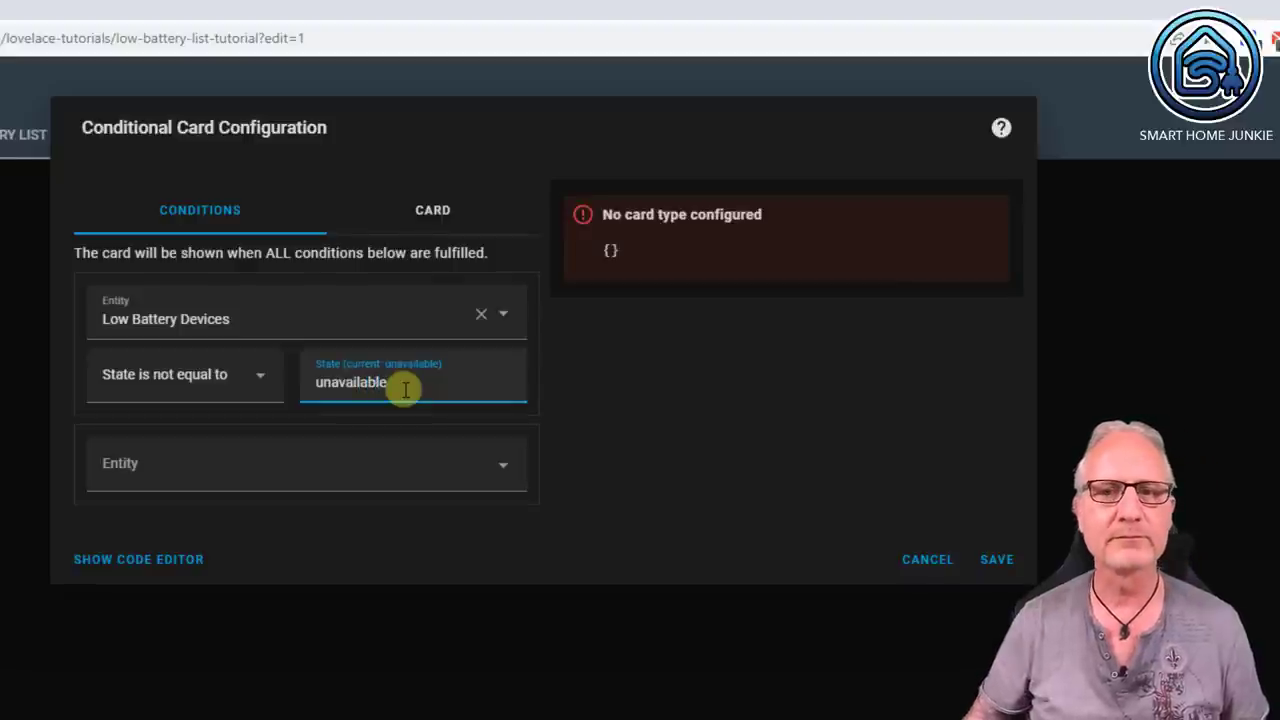
key("Tab")
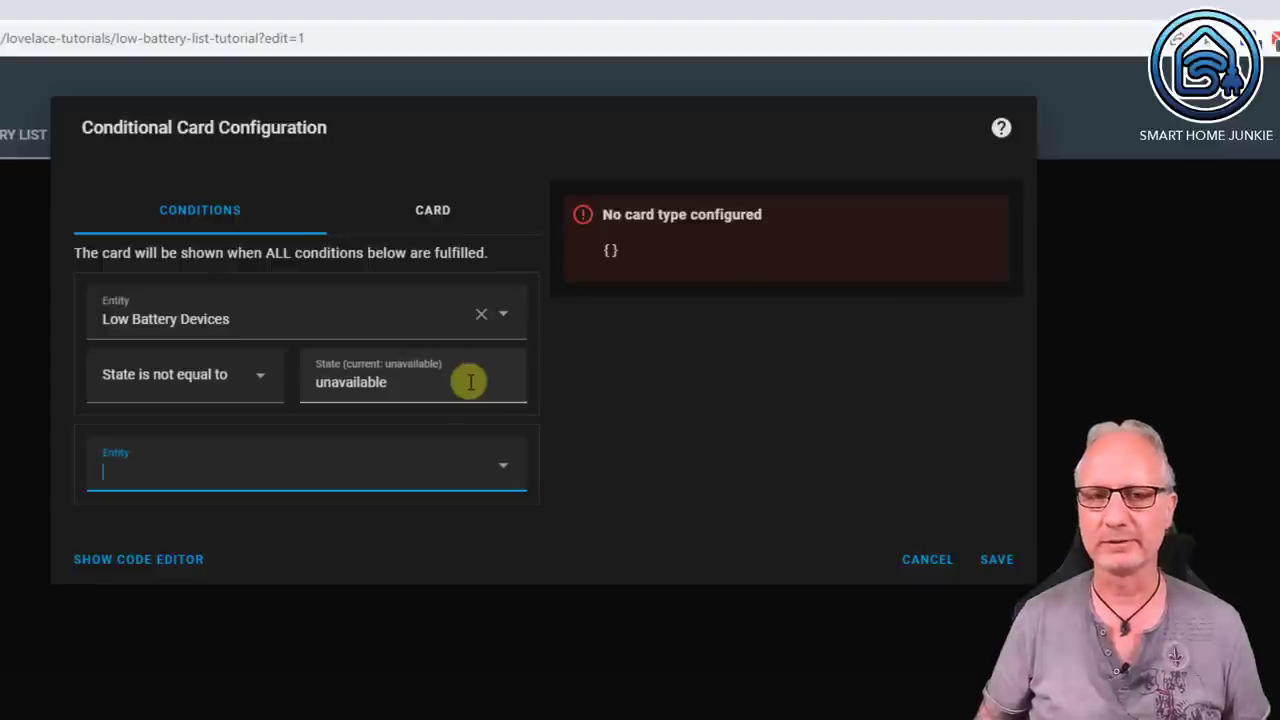
Choose a Markdown card as the card displayed by the Conditional card.
left_click(445, 218)
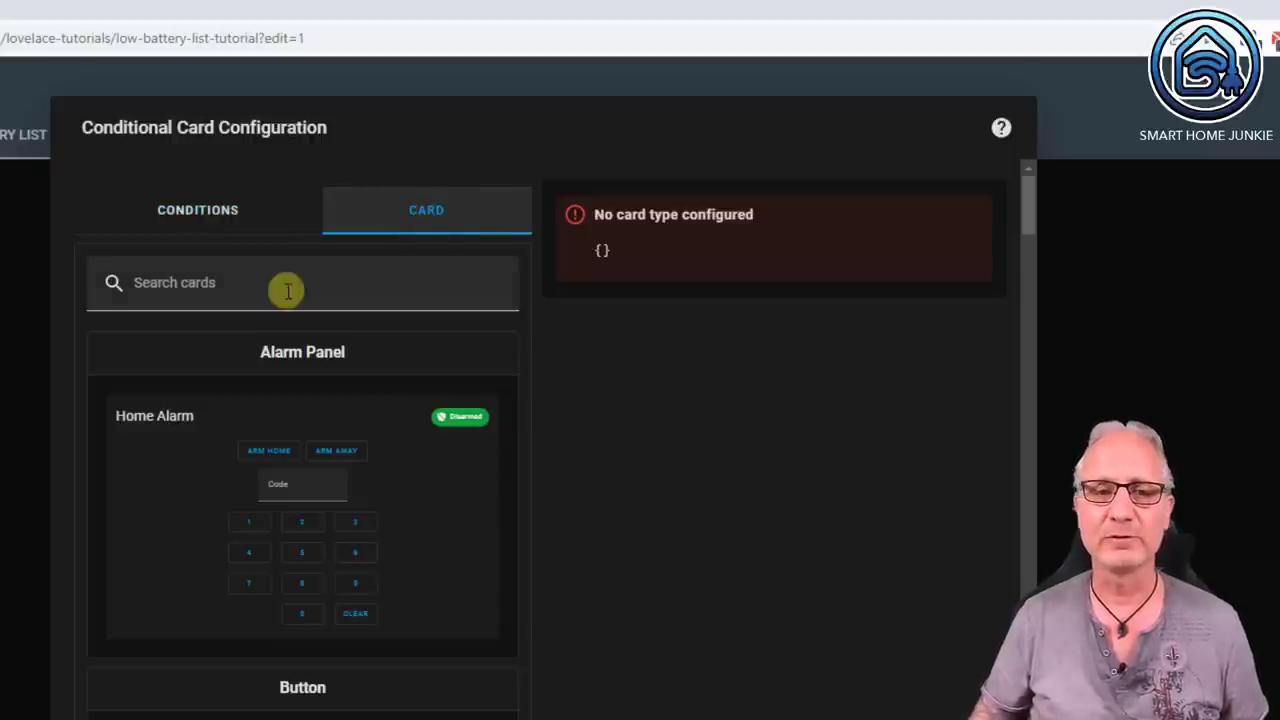
left_click(251, 296)
type("markdown")
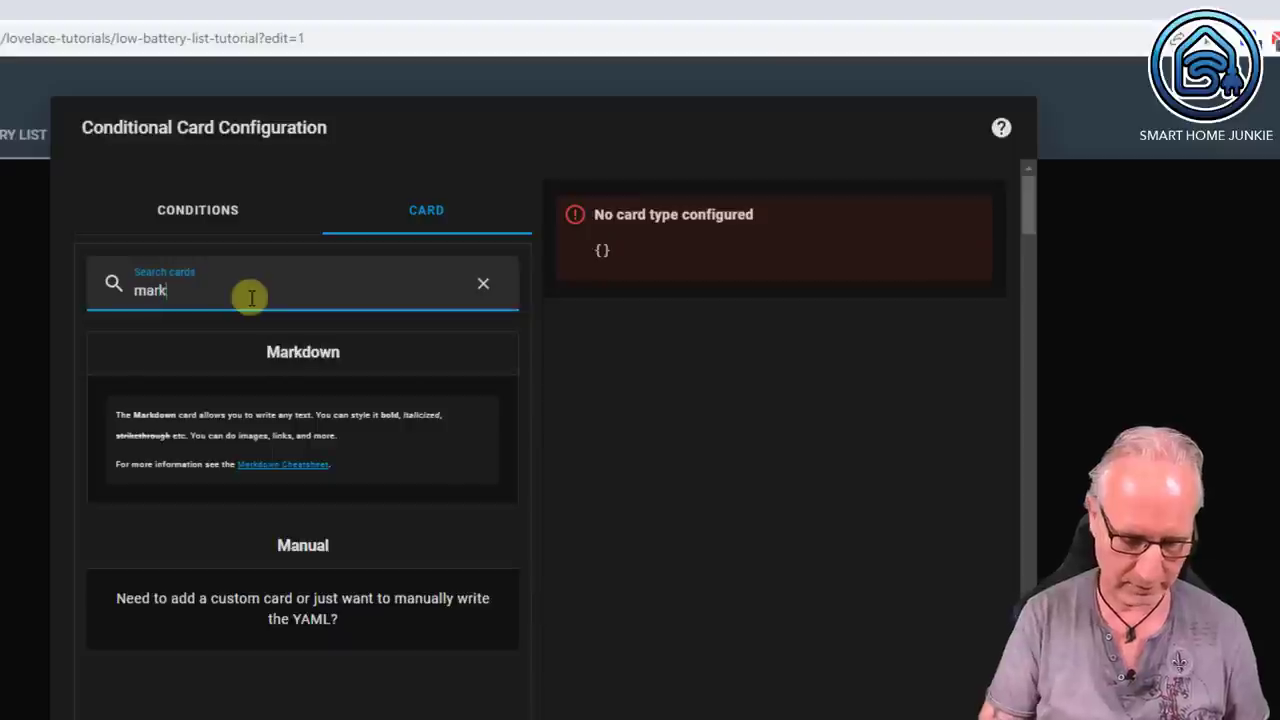
left_click(314, 420)
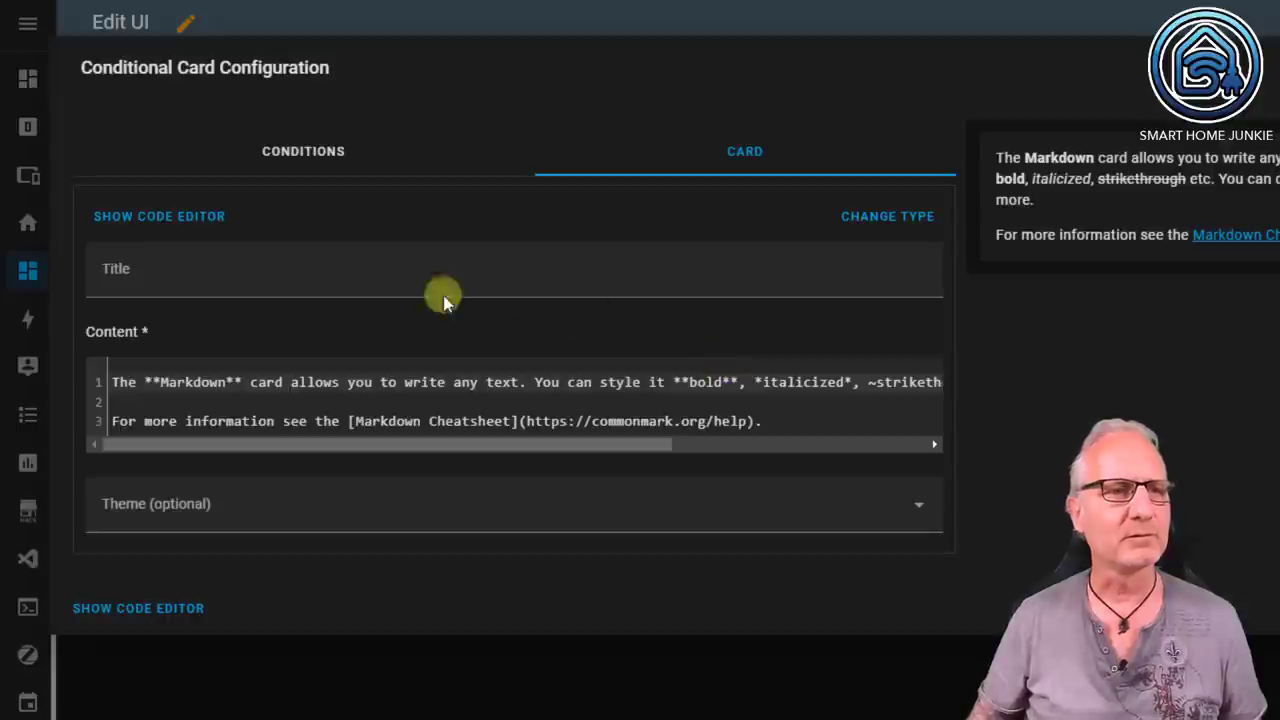
Title the Markdown card "Low Batteries" and replace its default content with {{states('sensor.low_battery_devices')}}.
left_click(170, 272)
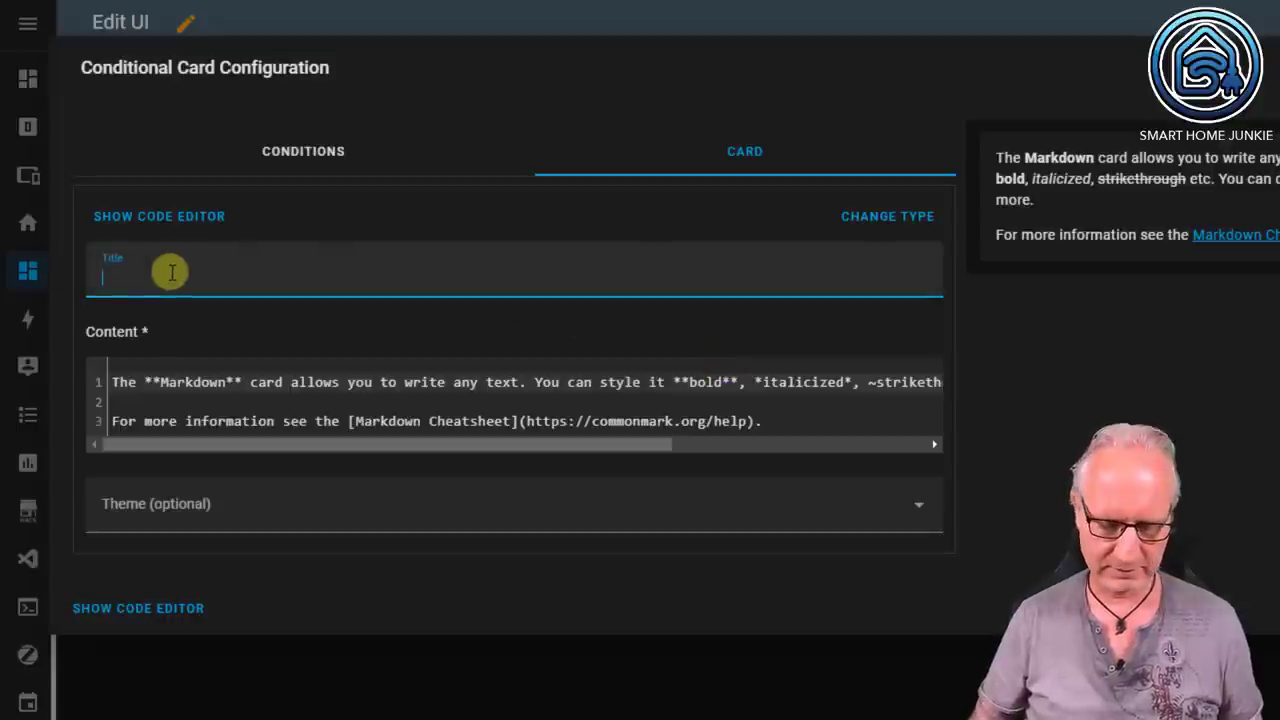
type("Low Bat")
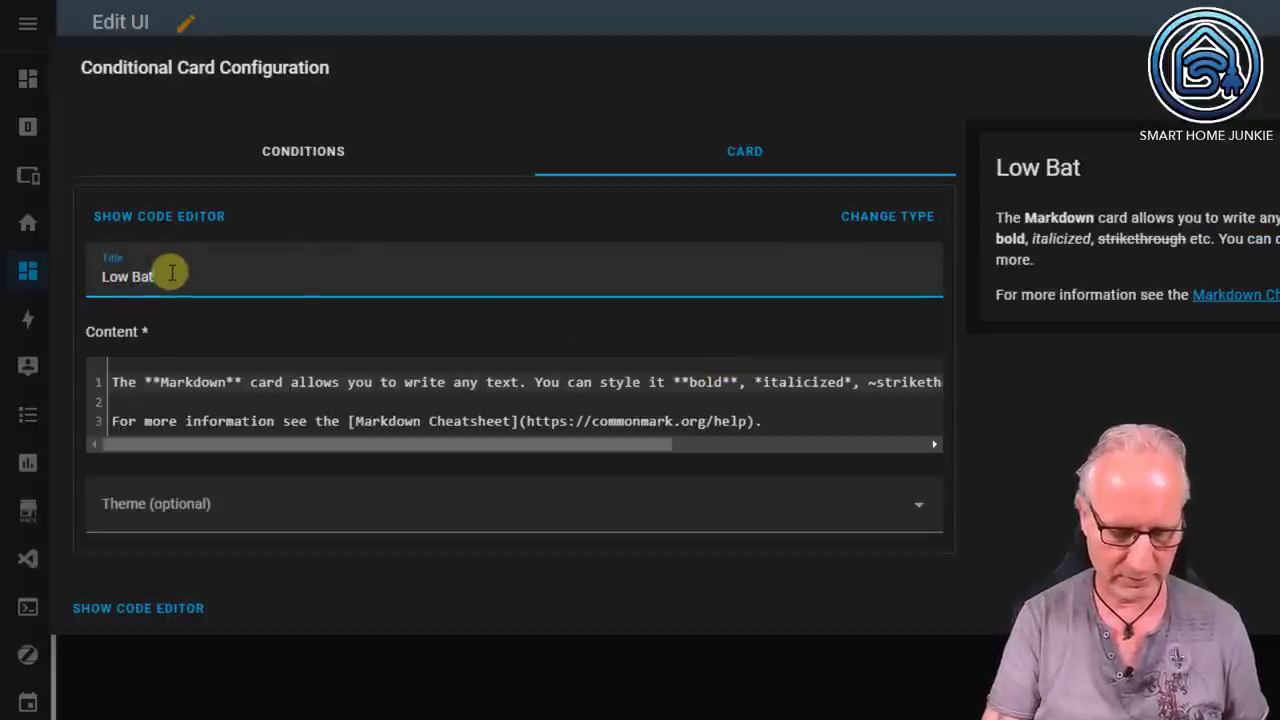
type("teries")
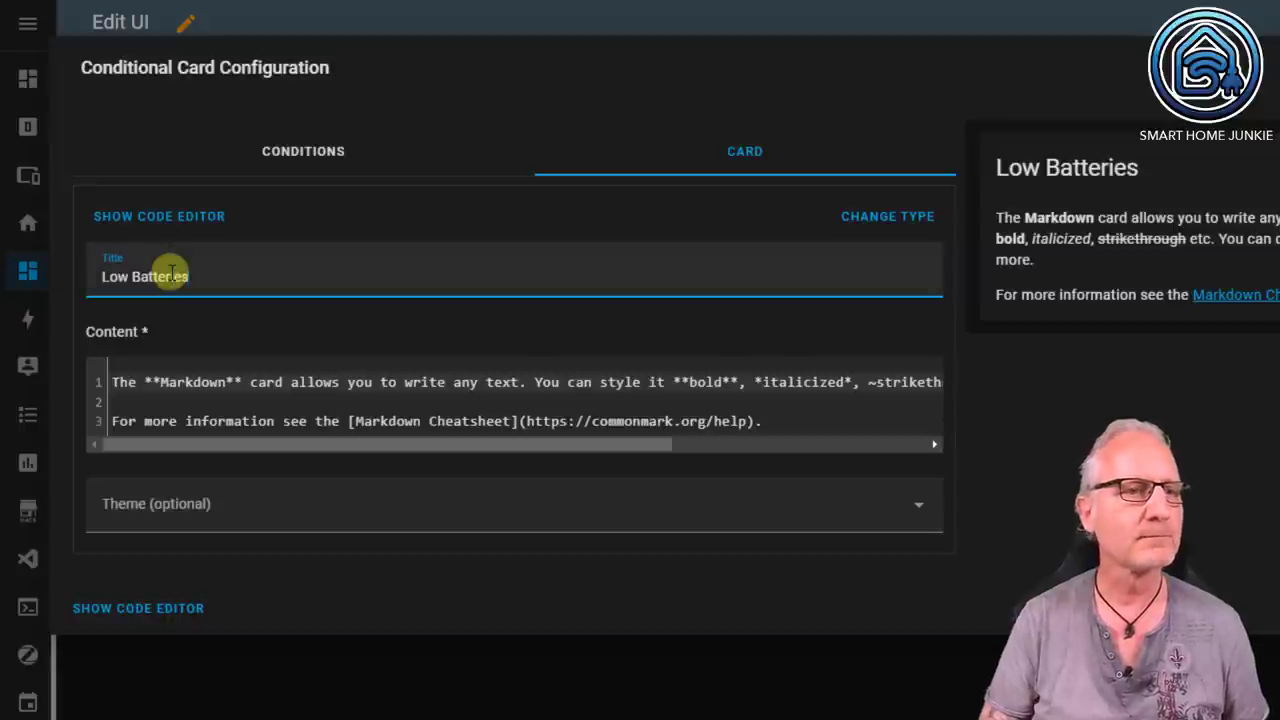
left_click(845, 428)
key("ctrl+a")
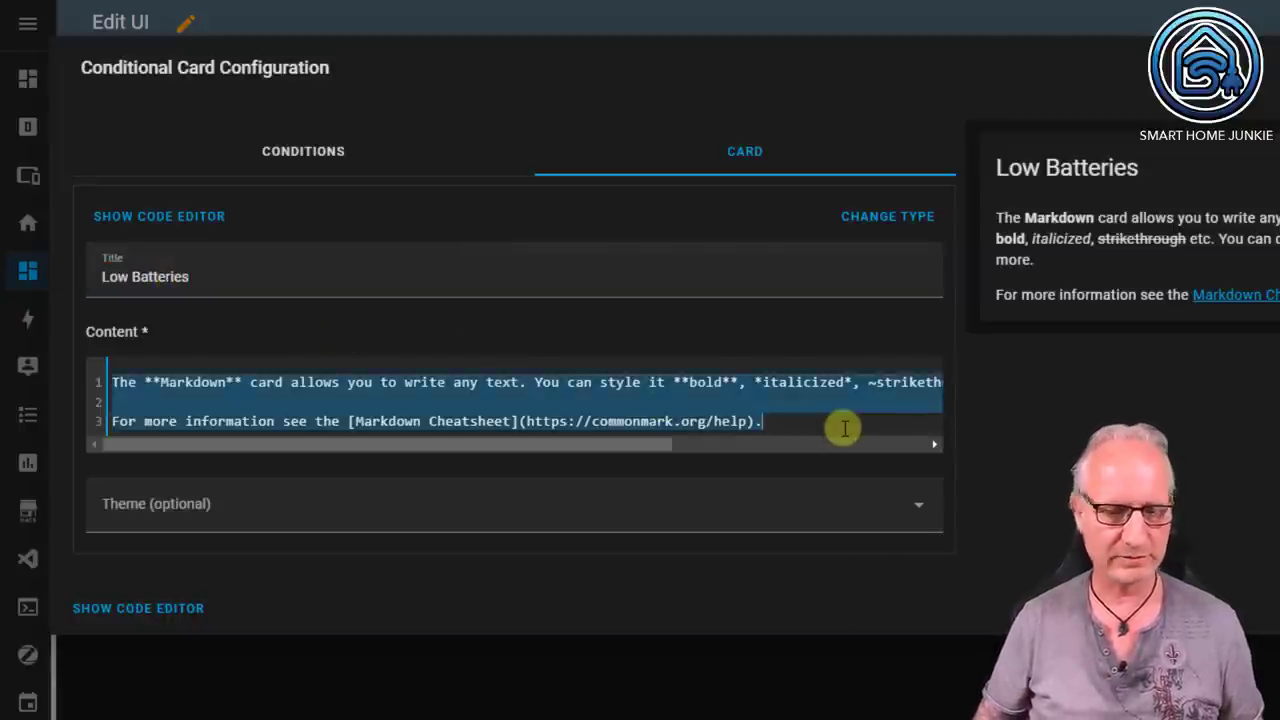
key("BackSpace")
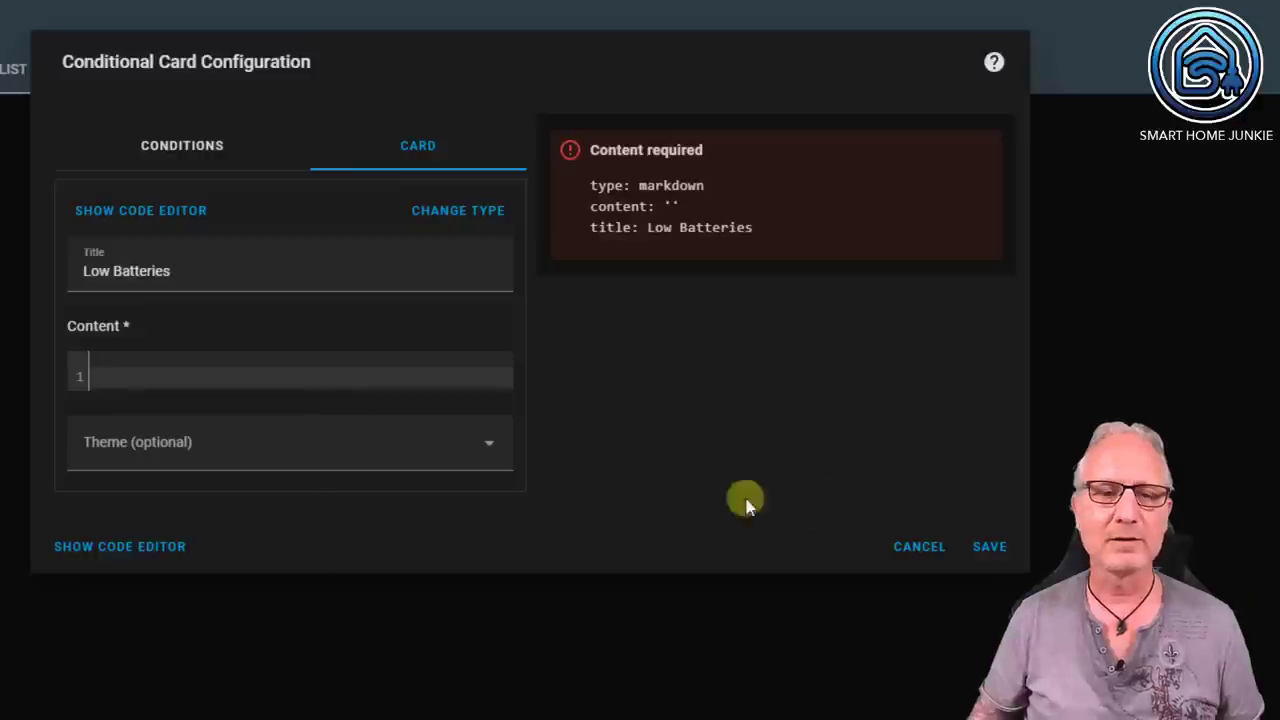
type("{{states('sensor.low_battery_devices')}}")
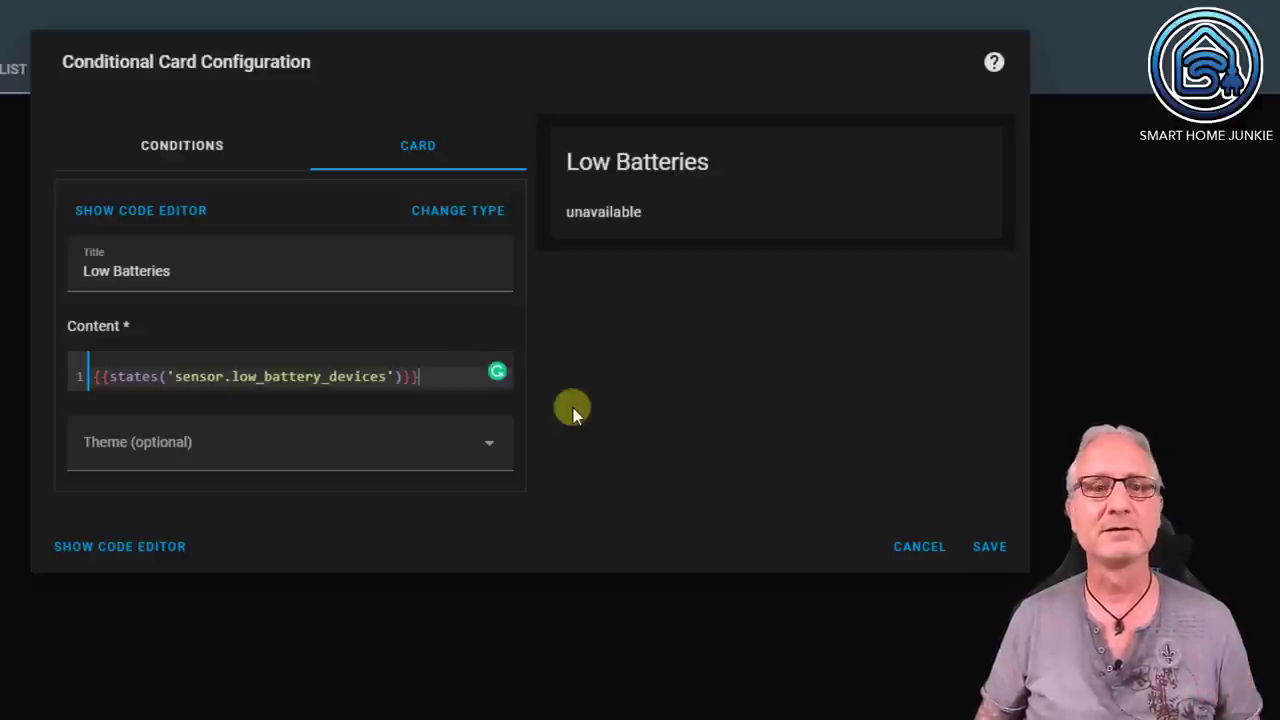
Switch the Low Battery Devices condition from "State is equal to" to "State is not equal to" and save the Conditional card.
left_click(189, 153)
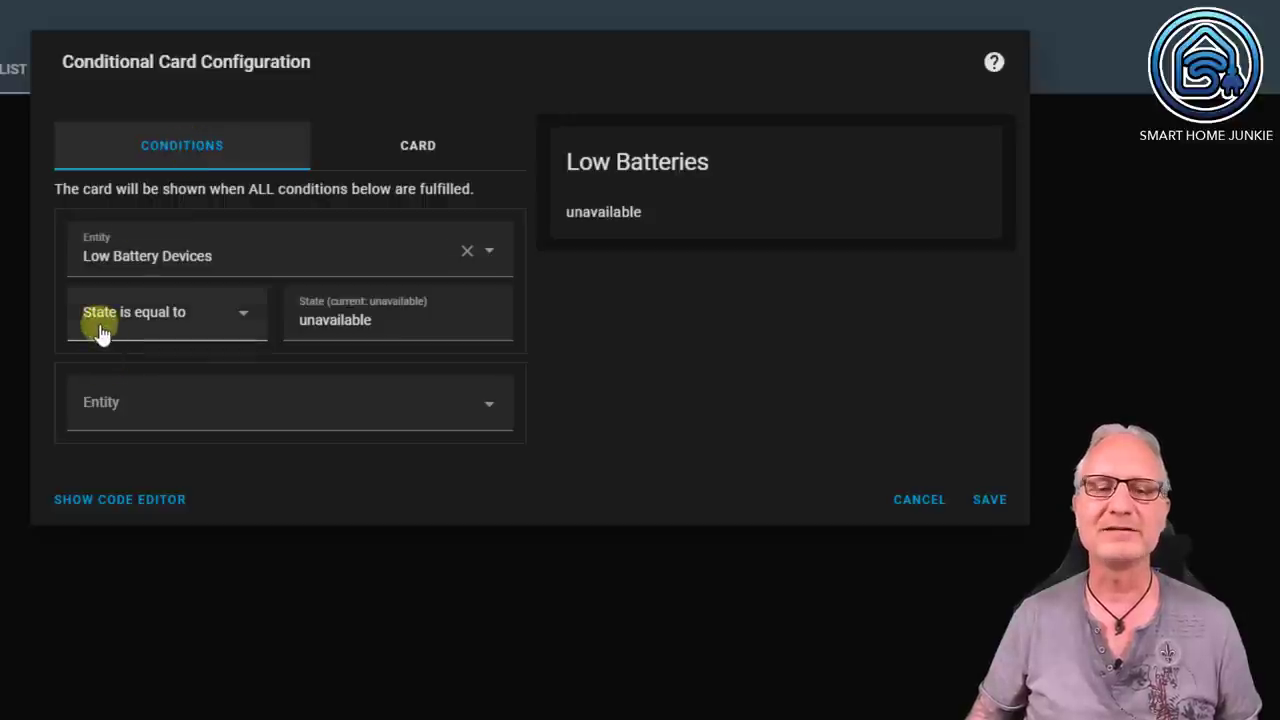
left_click(245, 322)
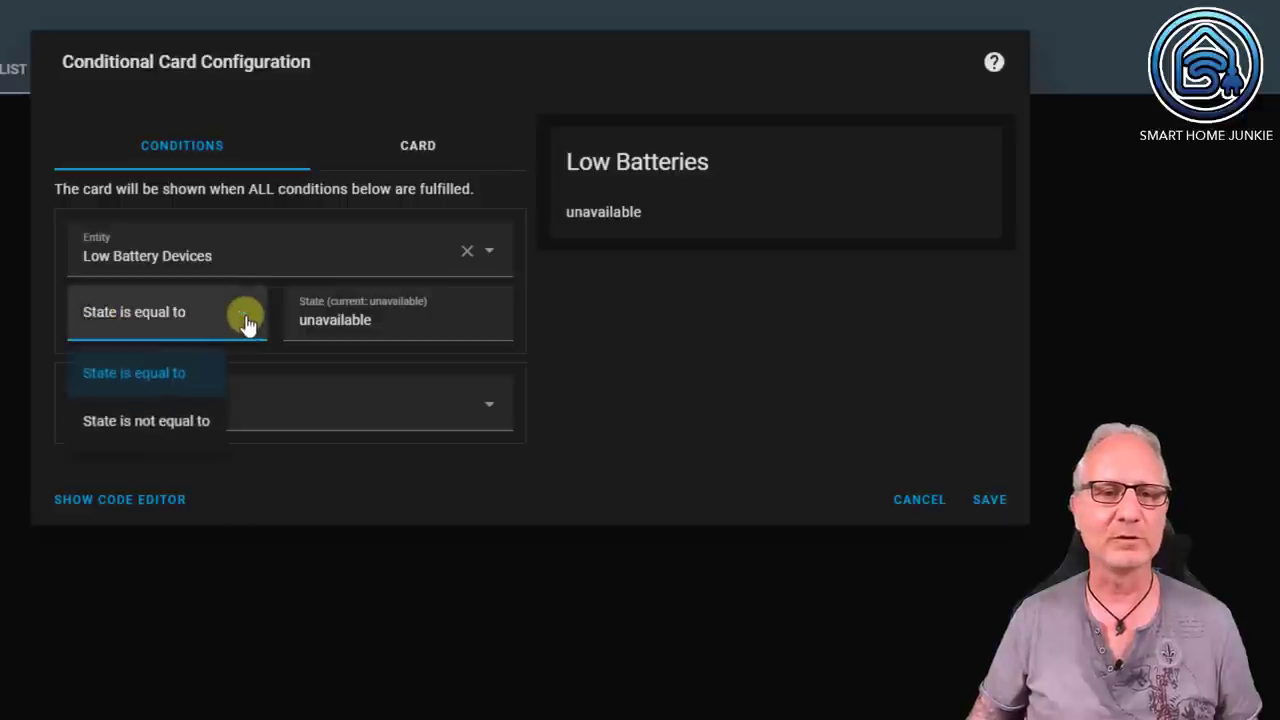
left_click(186, 421)
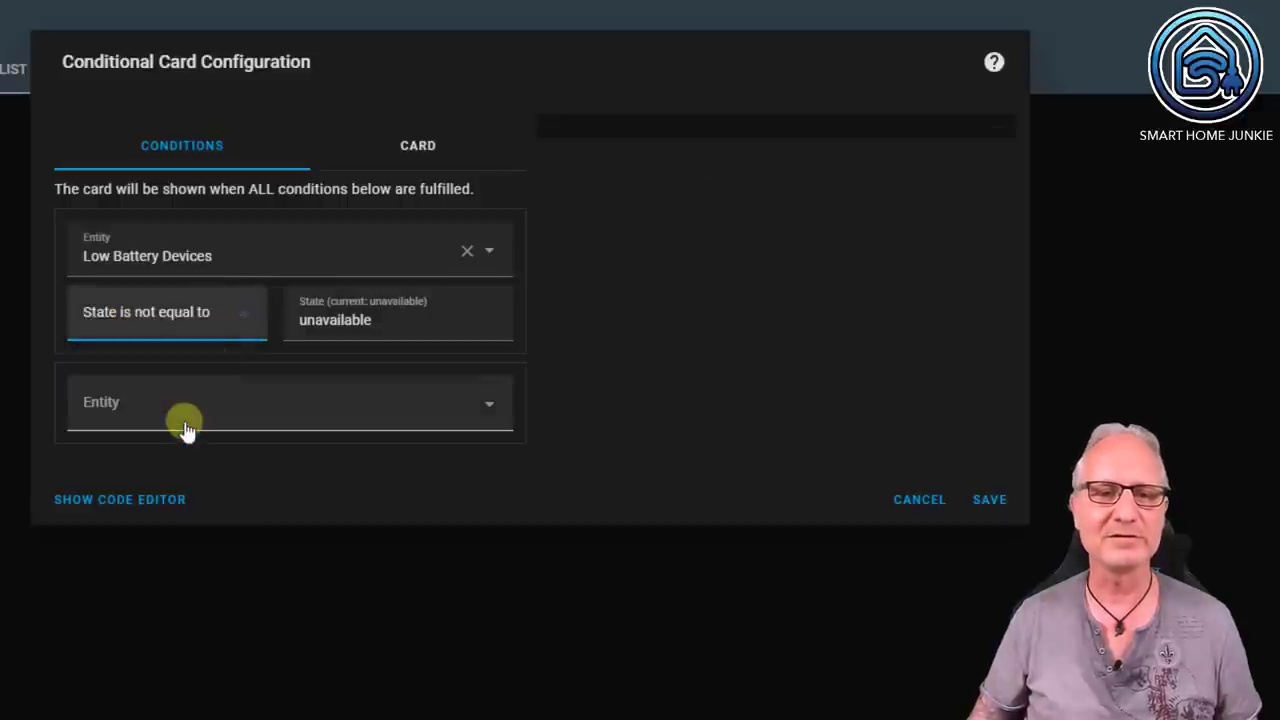
left_click(993, 502)
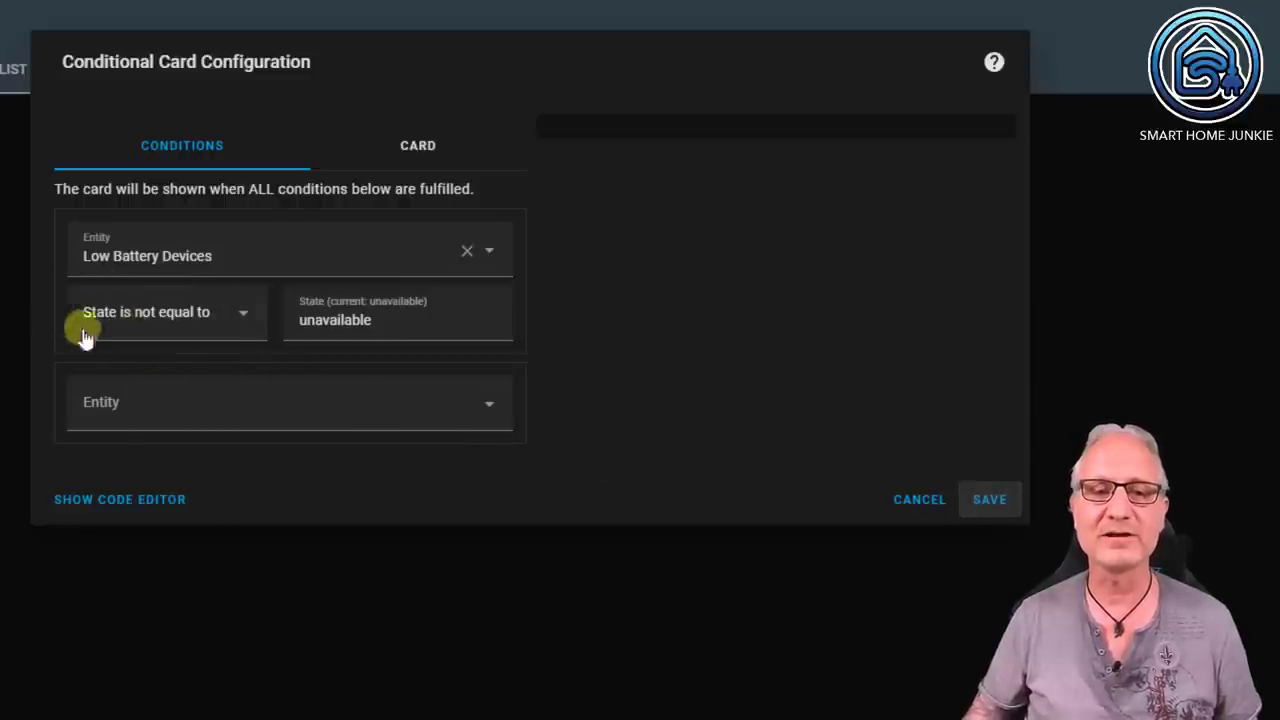
Save the Conditional card configuration and finish editing the Low Battery List Tutorial dashboard view.
left_click(998, 502)
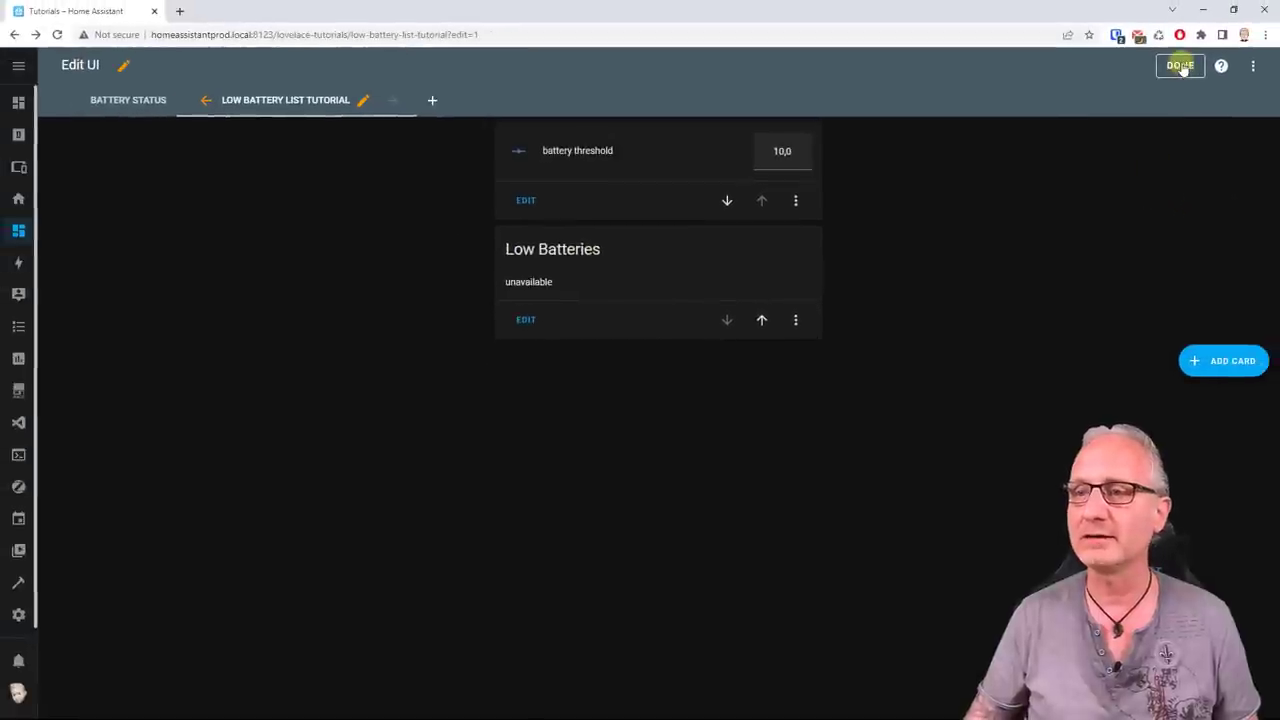
left_click(1181, 66)
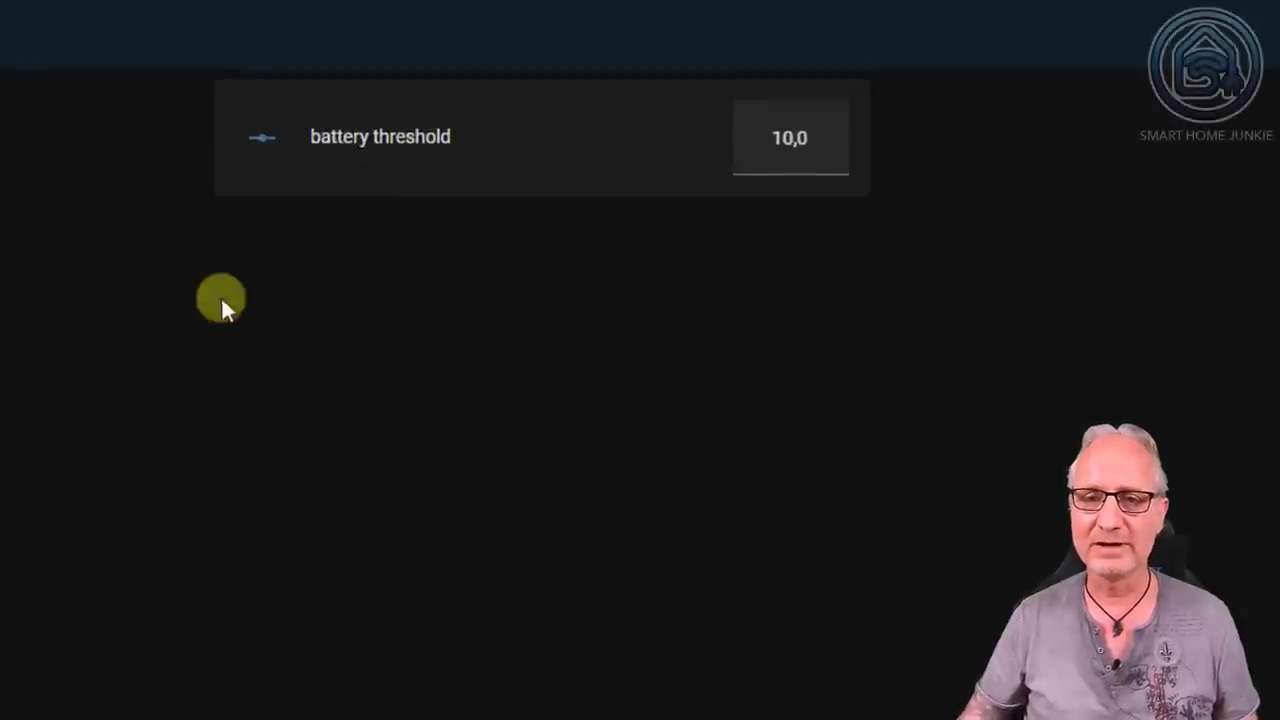
Set the battery threshold on the dashboard's entities card to 70.
left_click(792, 137)
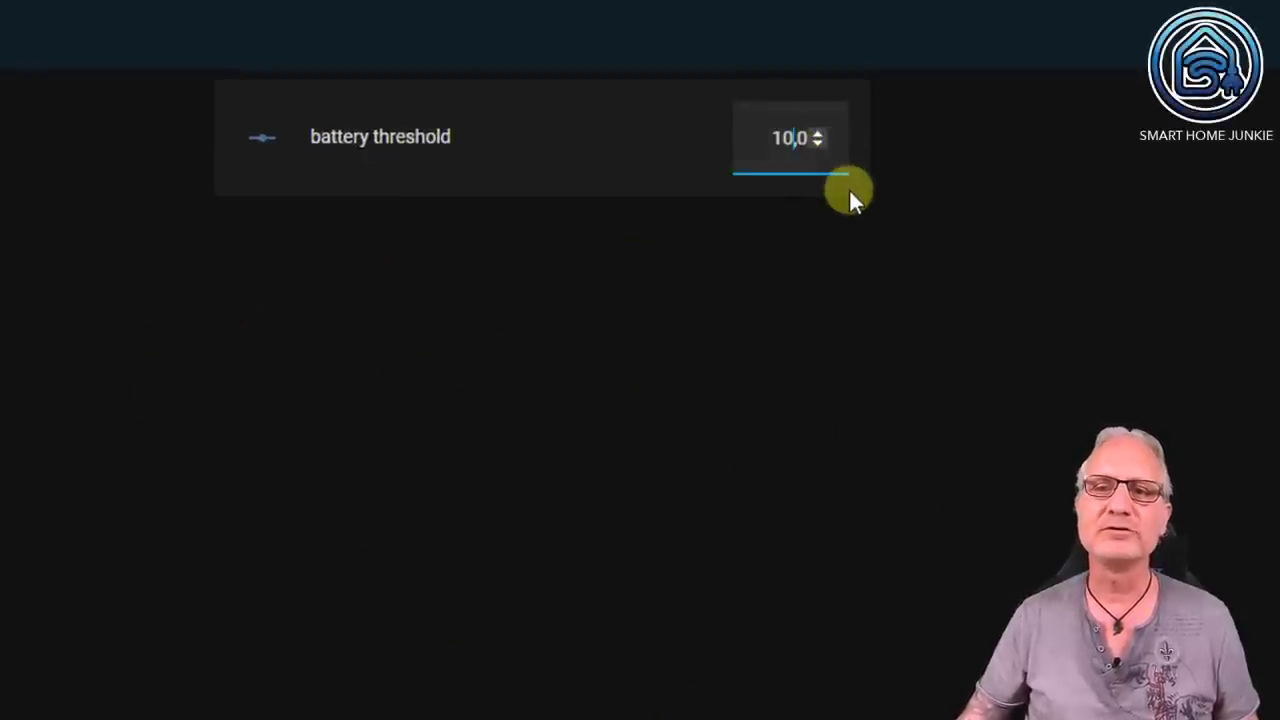
key("BackSpace")
key("BackSpace")
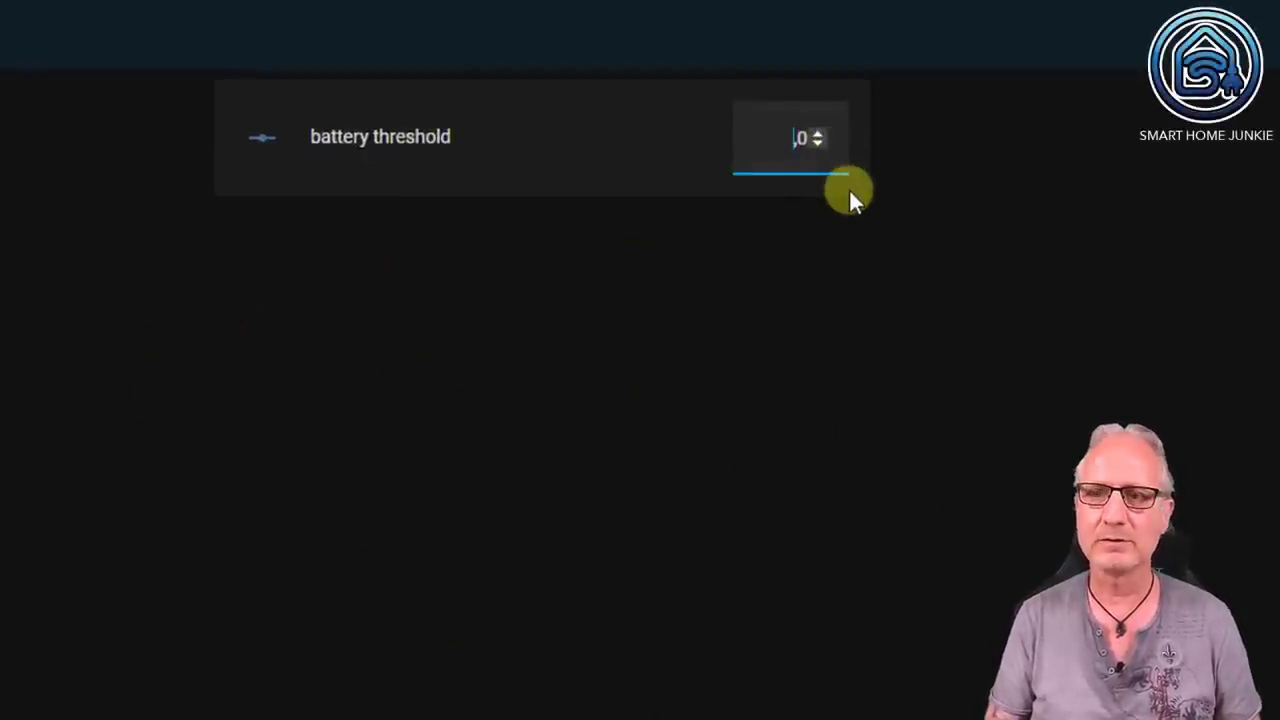
type("700")
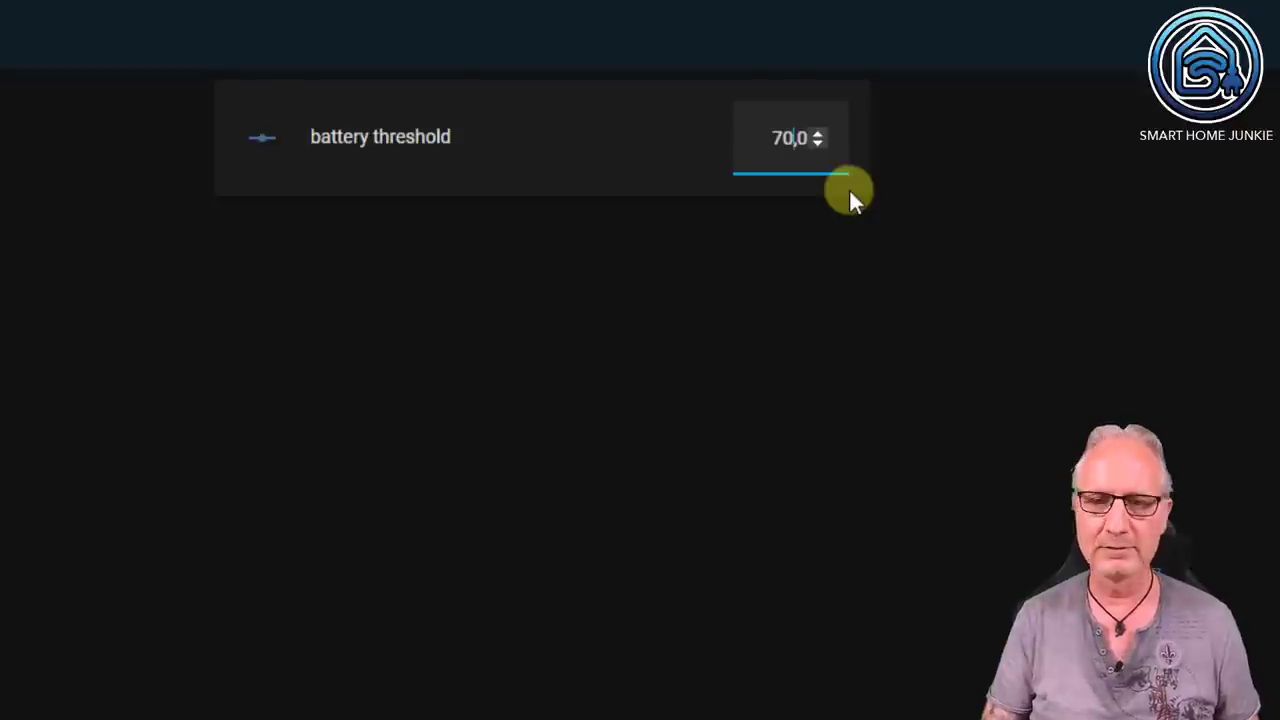
key("Return")
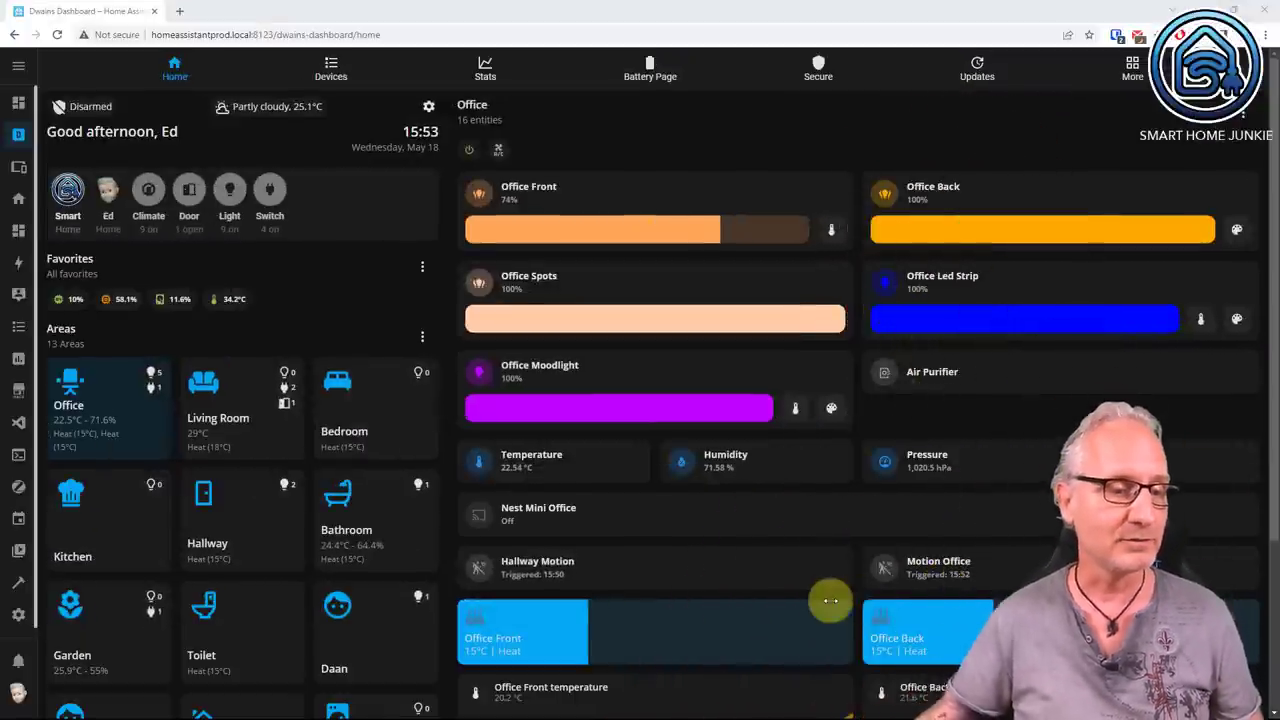
Search the Home Assistant entities for "low batt" and open the settings of the Low Battery Devices entity.
left_click(18, 614)
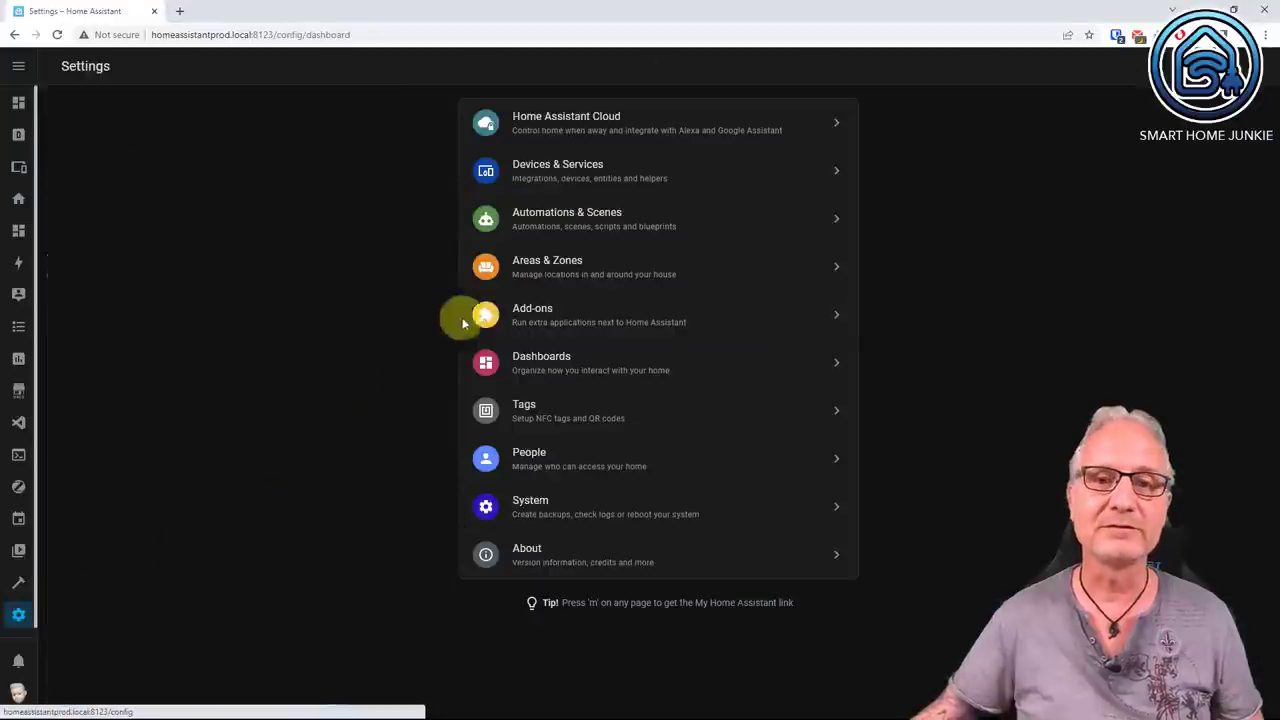
left_click(568, 172)
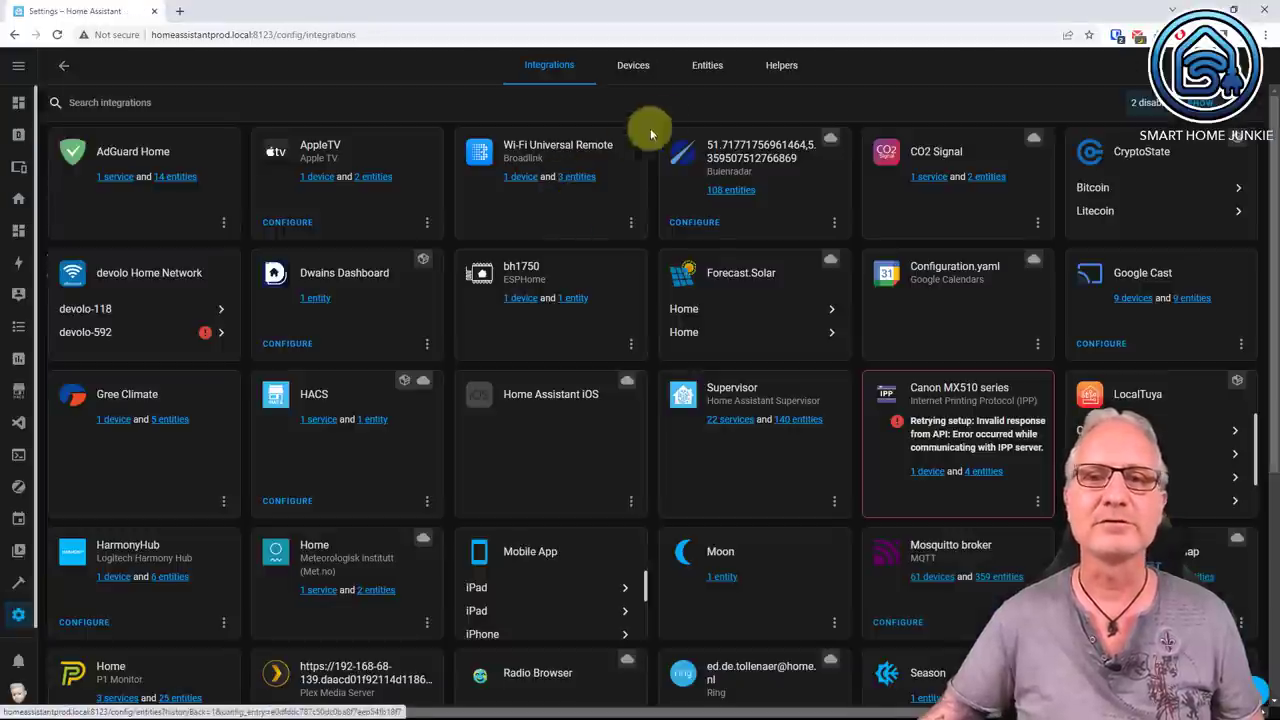
left_click(714, 80)
left_click(143, 108)
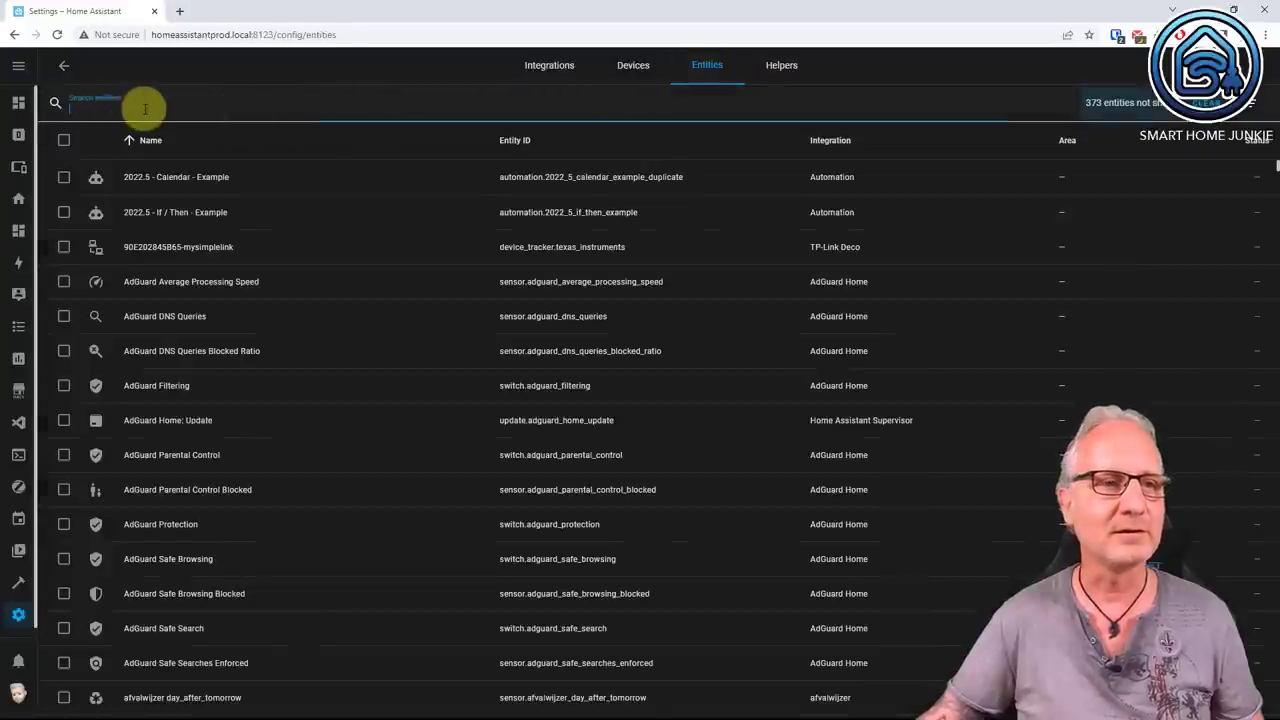
type("low batt")
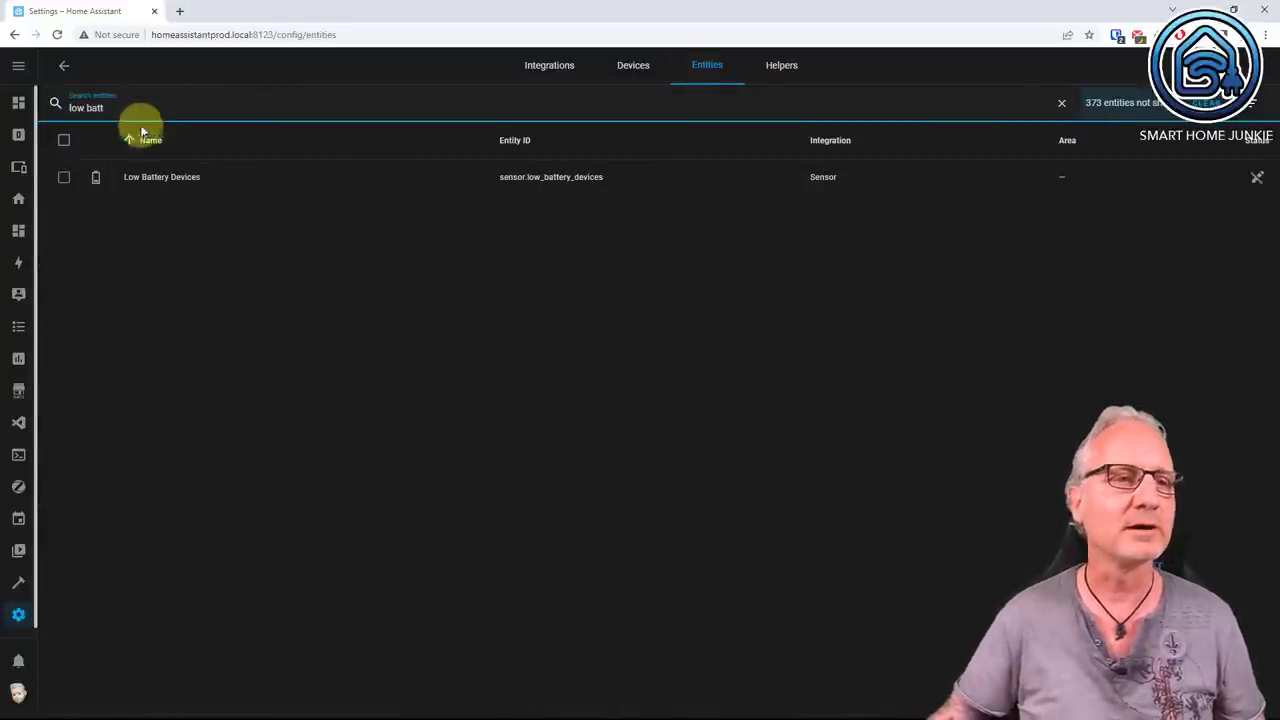
left_click(170, 177)
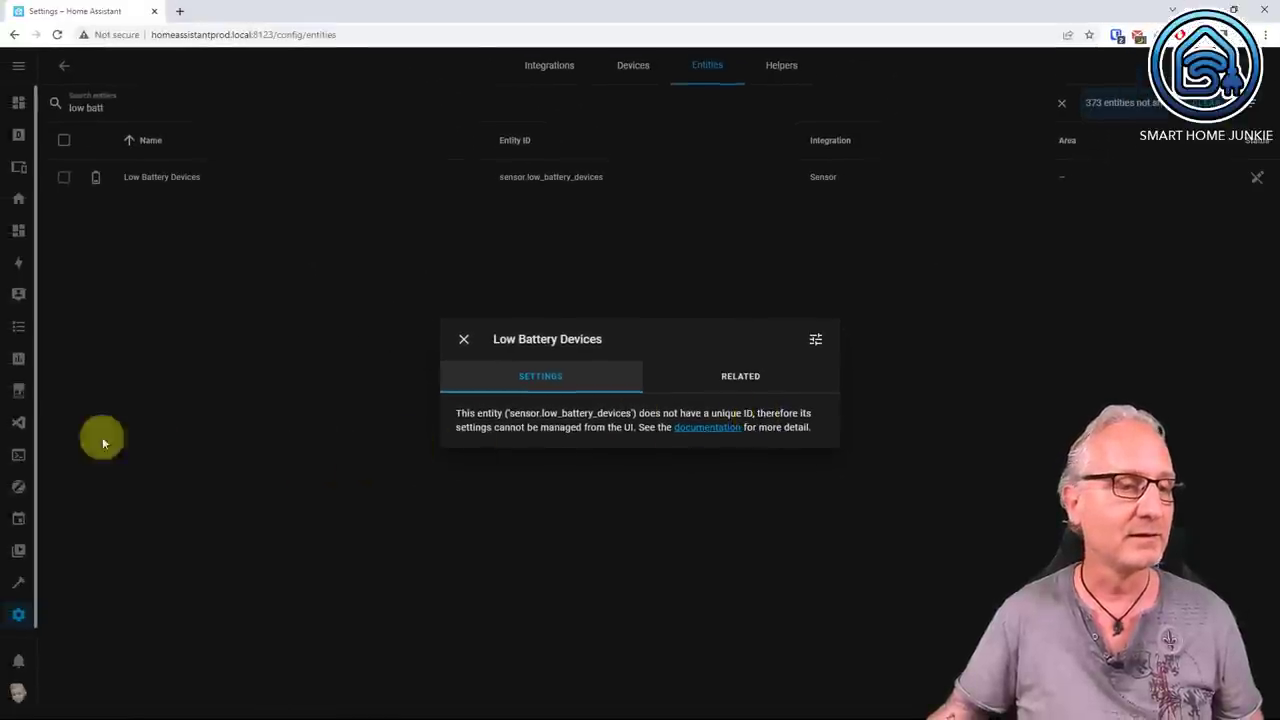
In Studio Code Server, add a unique_id key beneath the name of the Low Battery Devices sensor in templates.yaml.
left_click(17, 425)
left_click(17, 428)
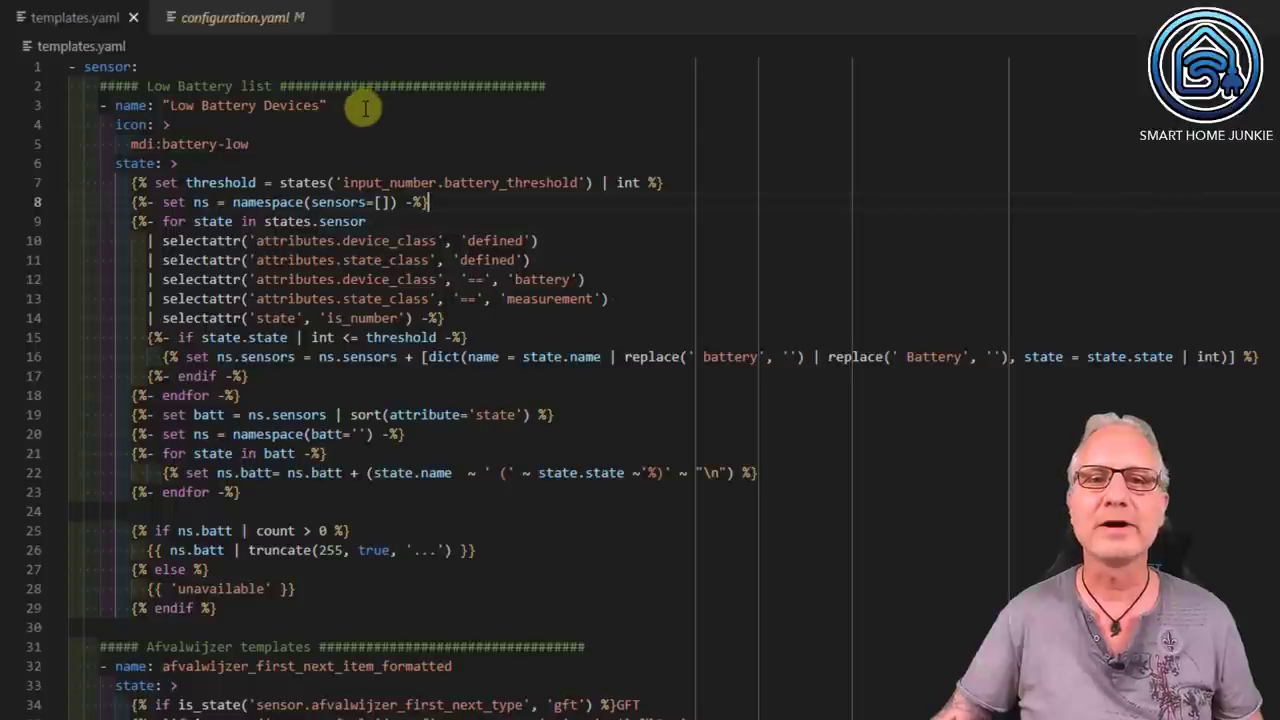
double_click(365, 108)
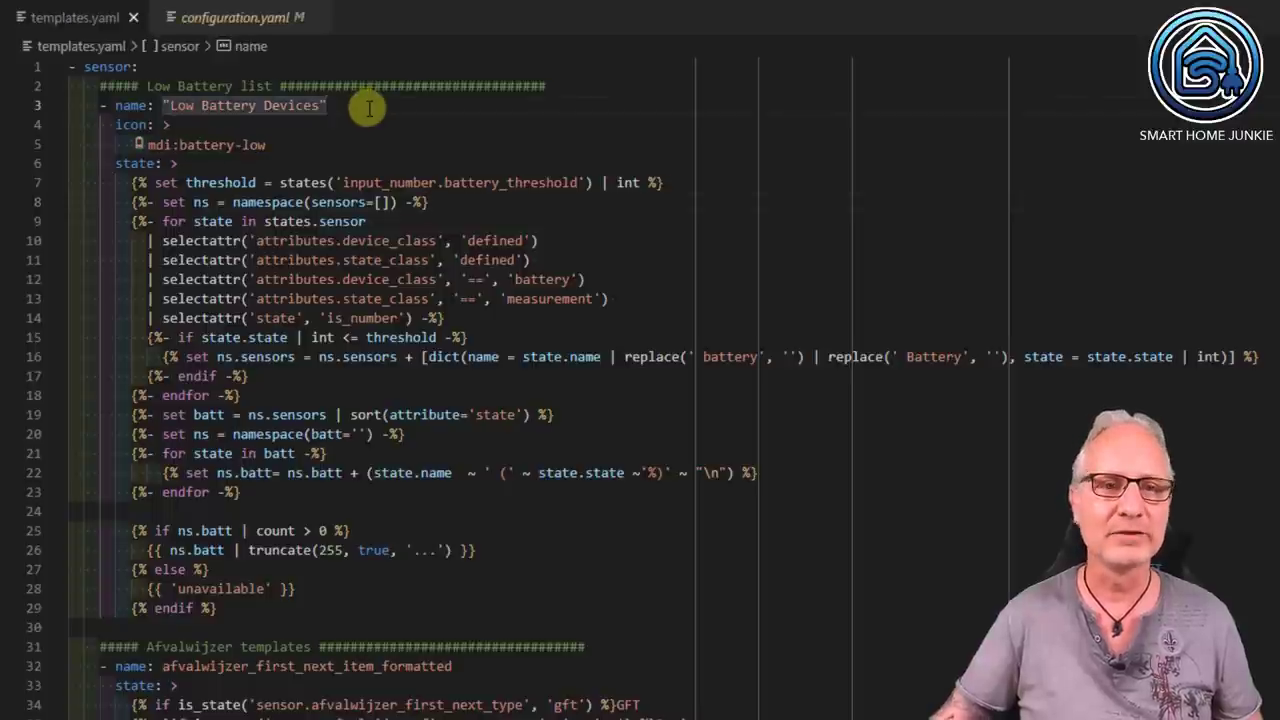
left_click(368, 108)
key("Return")
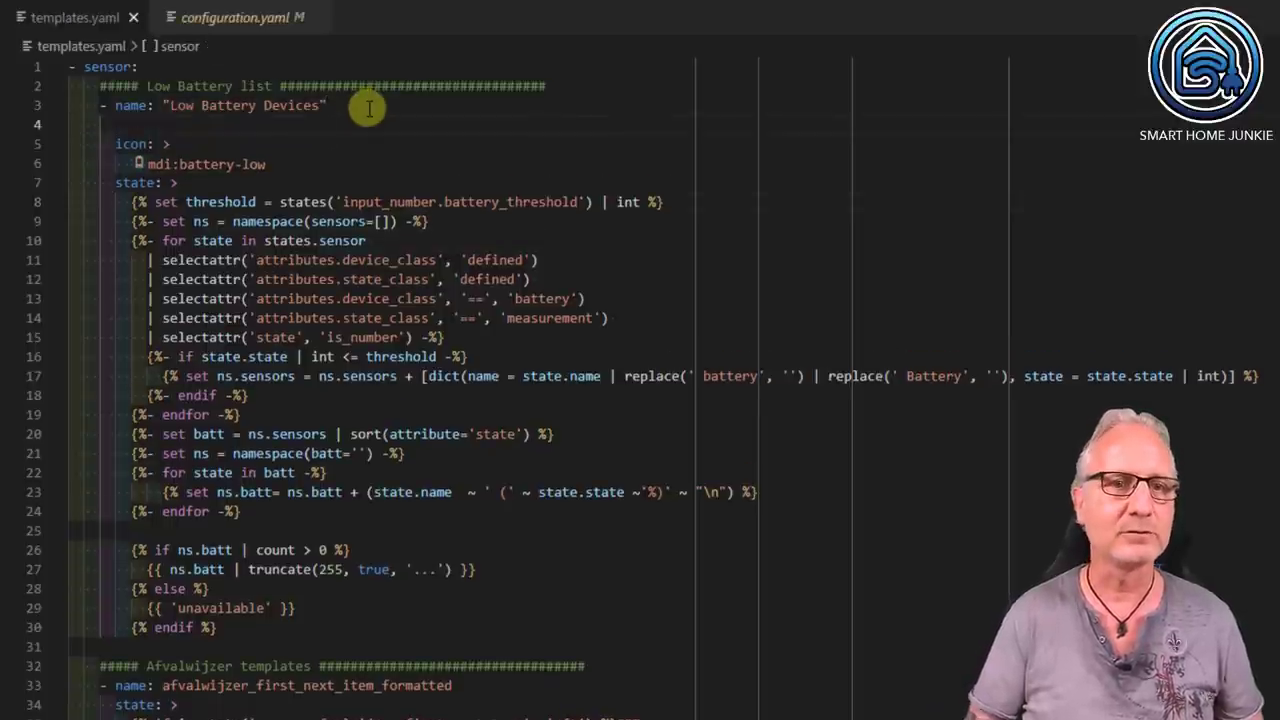
key("ctrl+space")
type("un")
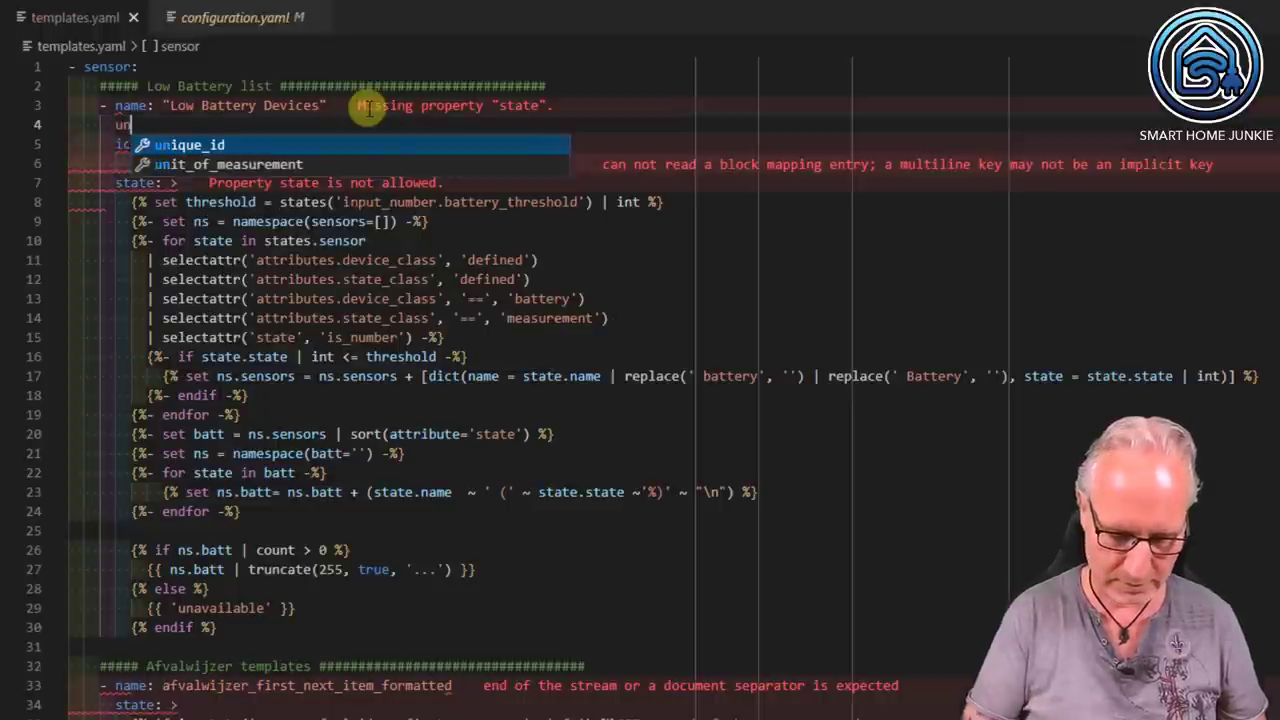
type("ique_id")
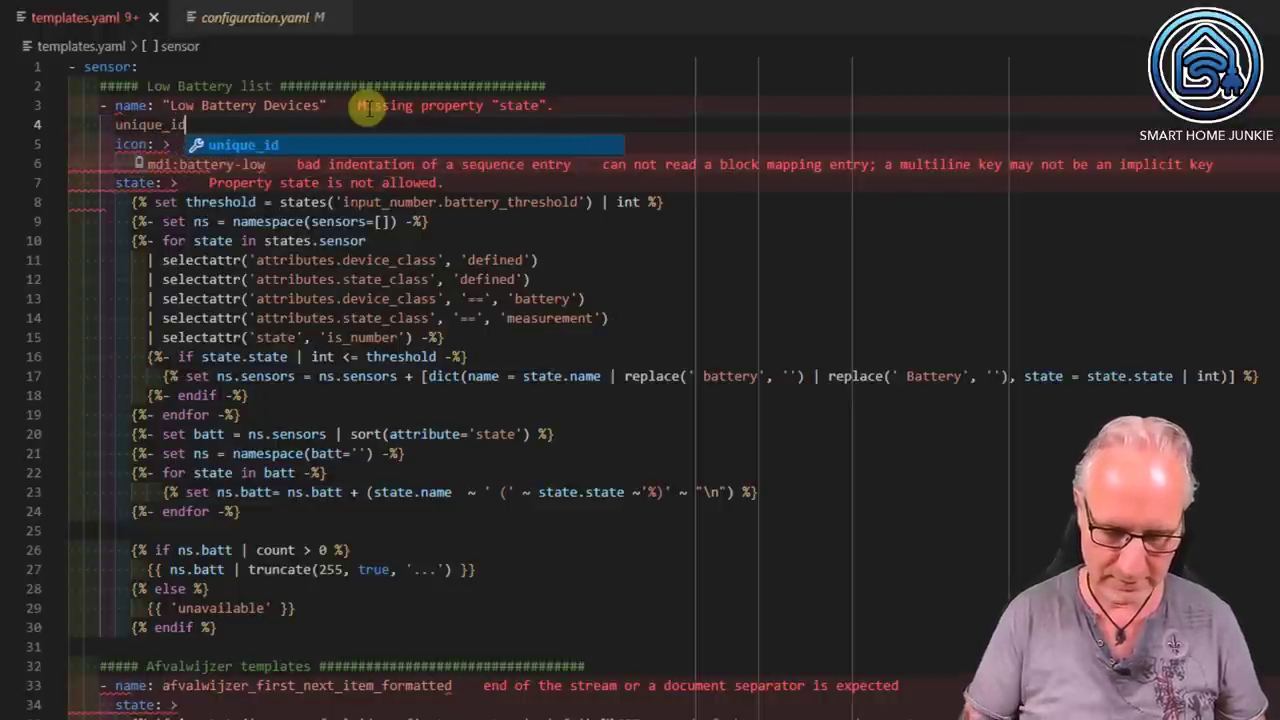
key("Return")
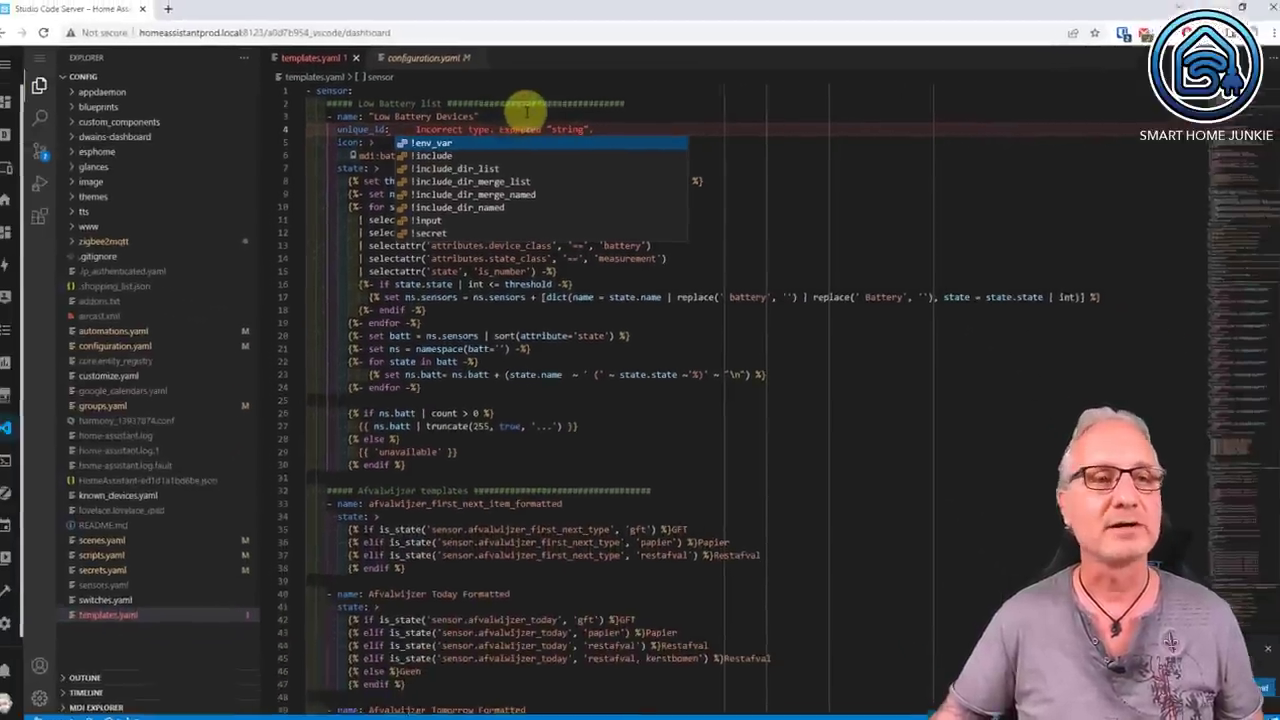
left_click(180, 13)
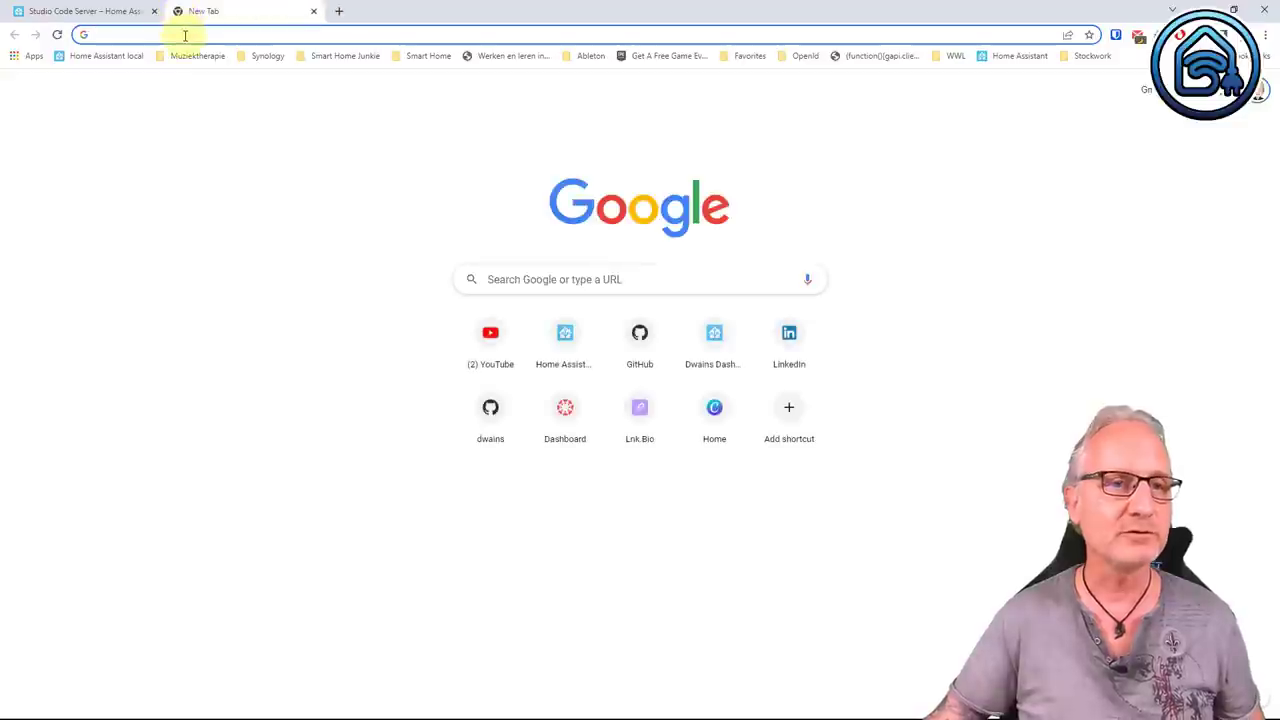
left_click(185, 35)
type("https://www.uuidgenerator.net/")
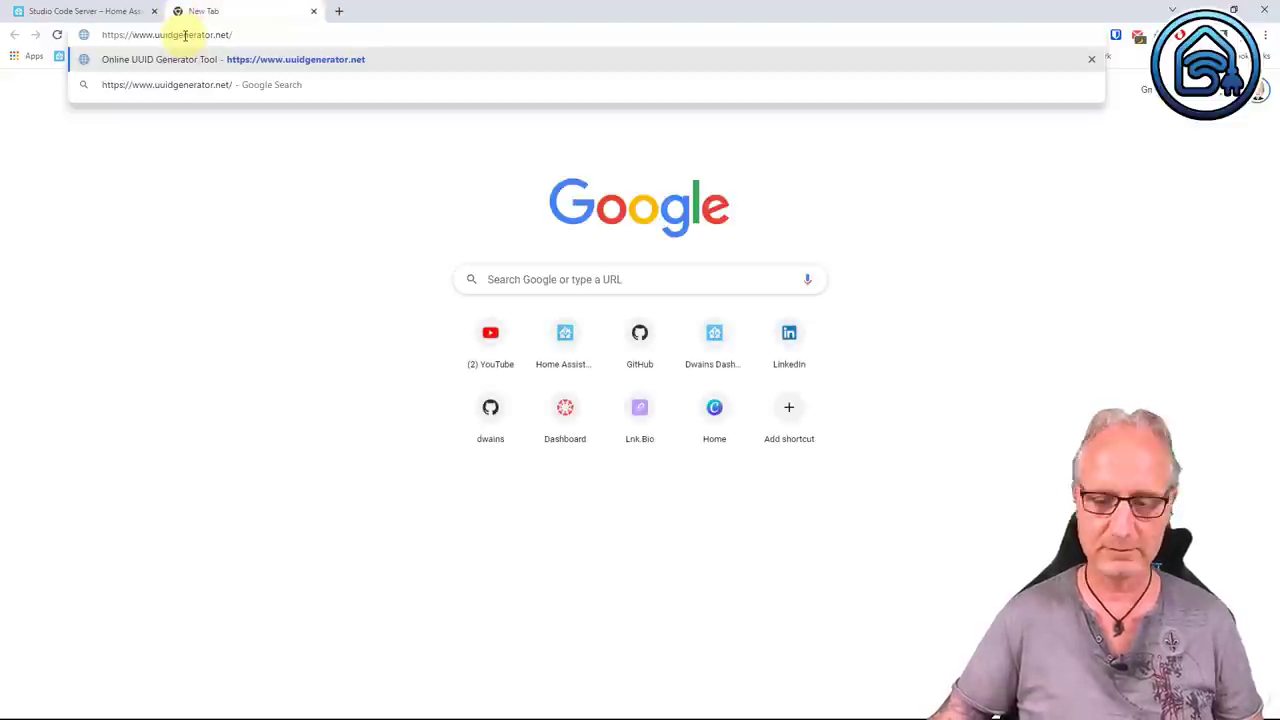
key("Return")
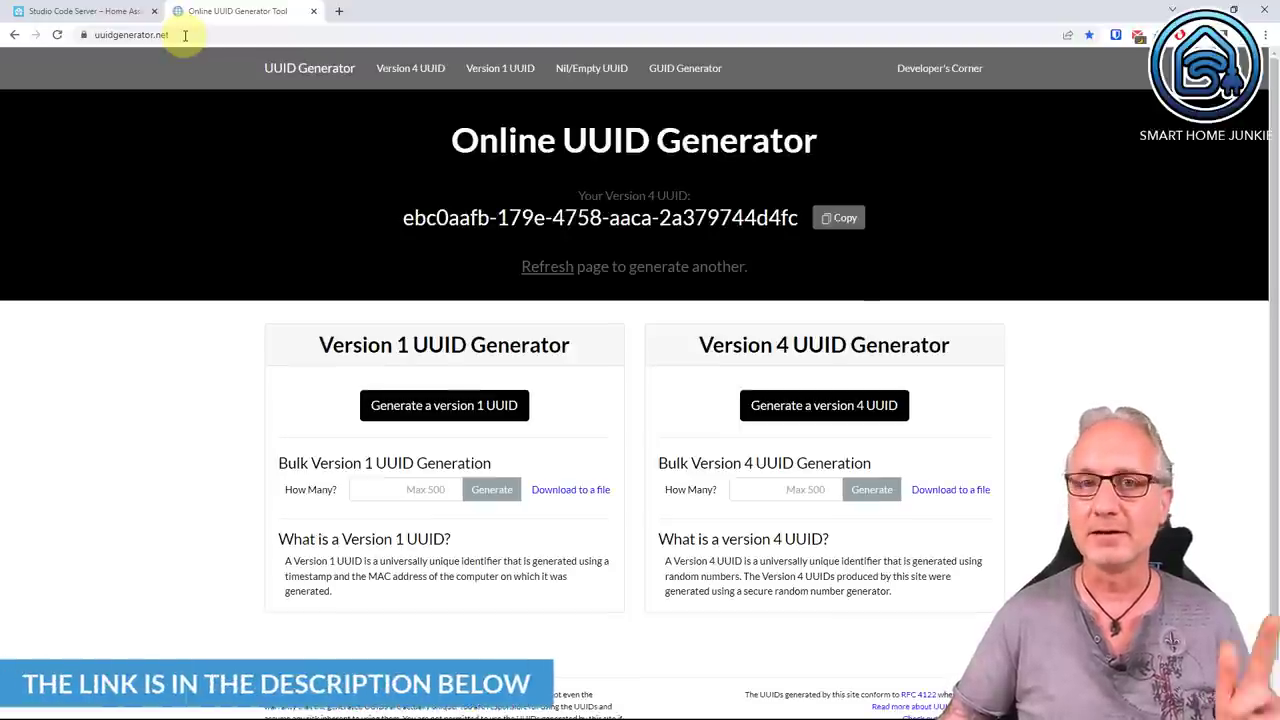
Generate 1 UUID with the bulk version 4 generator and copy the generated identifier.
left_click(800, 492)
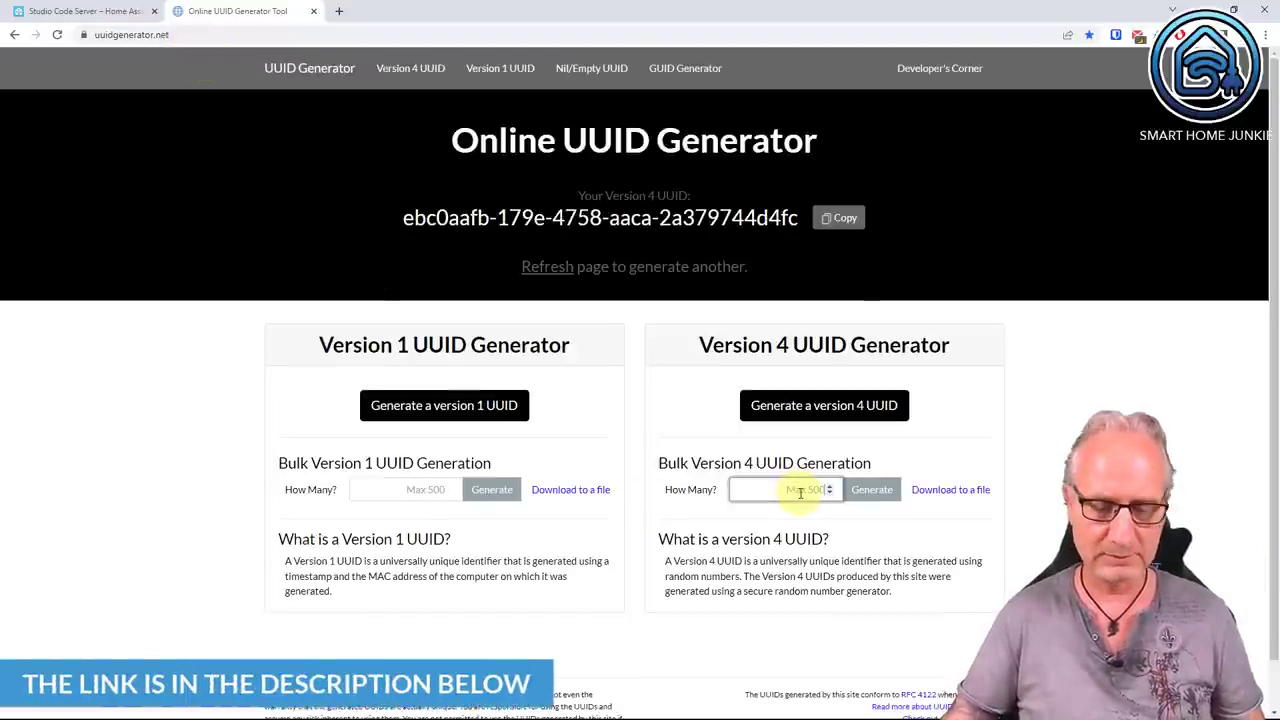
type("1")
left_click(880, 492)
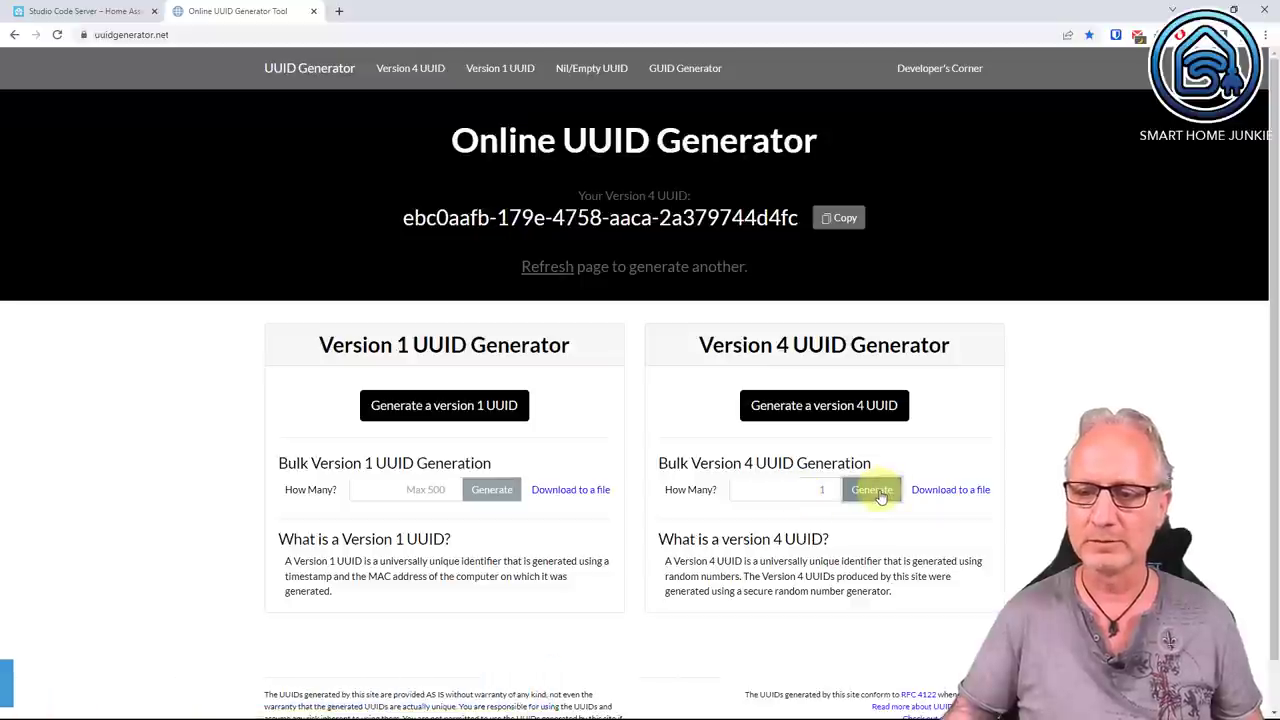
left_click_drag(876, 516, 662, 517)
key("ctrl+c")
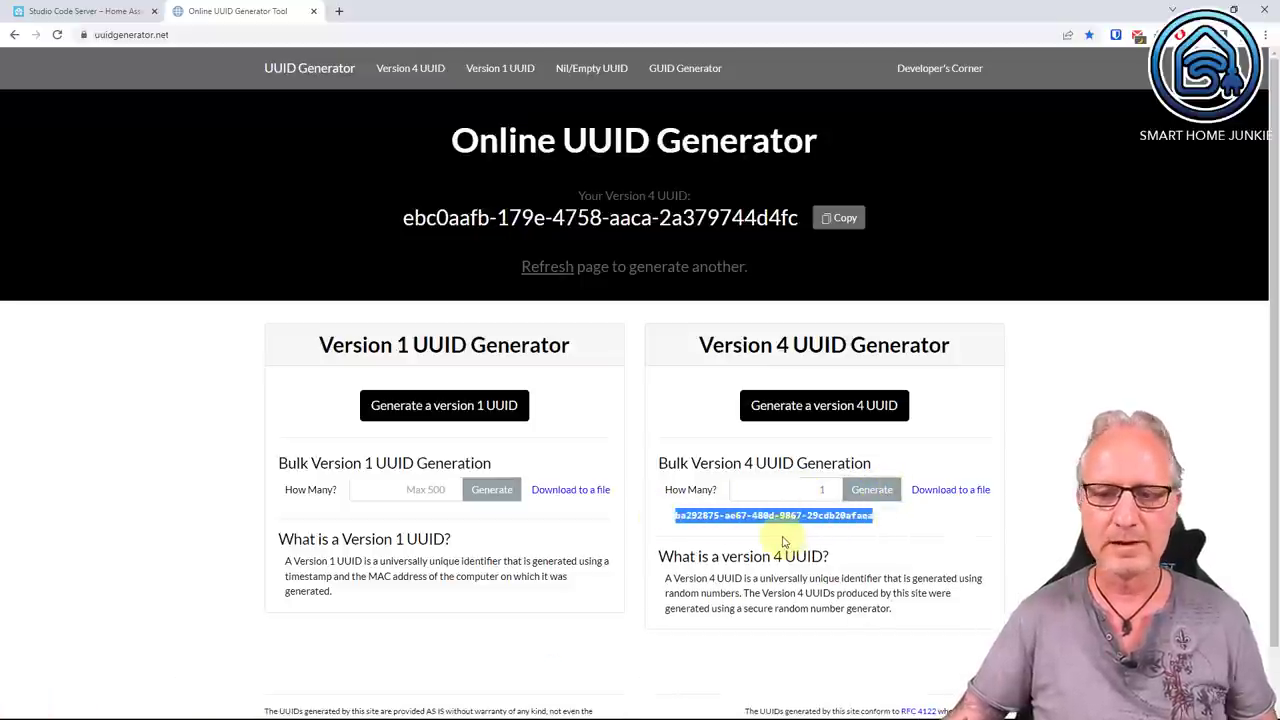
Back in Studio Code Server, paste the copied UUID as the unique_id value of the Low Battery Devices sensor.
left_click(85, 14)
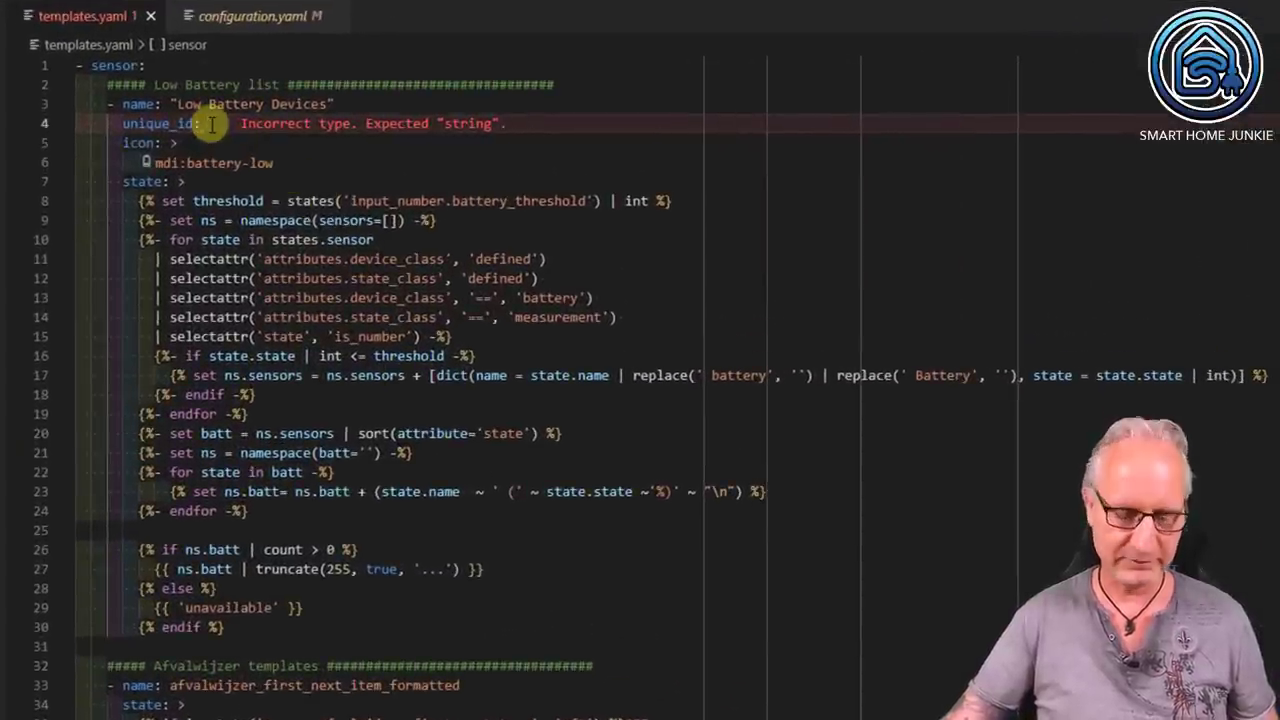
left_click(210, 123)
key("ctrl+v")
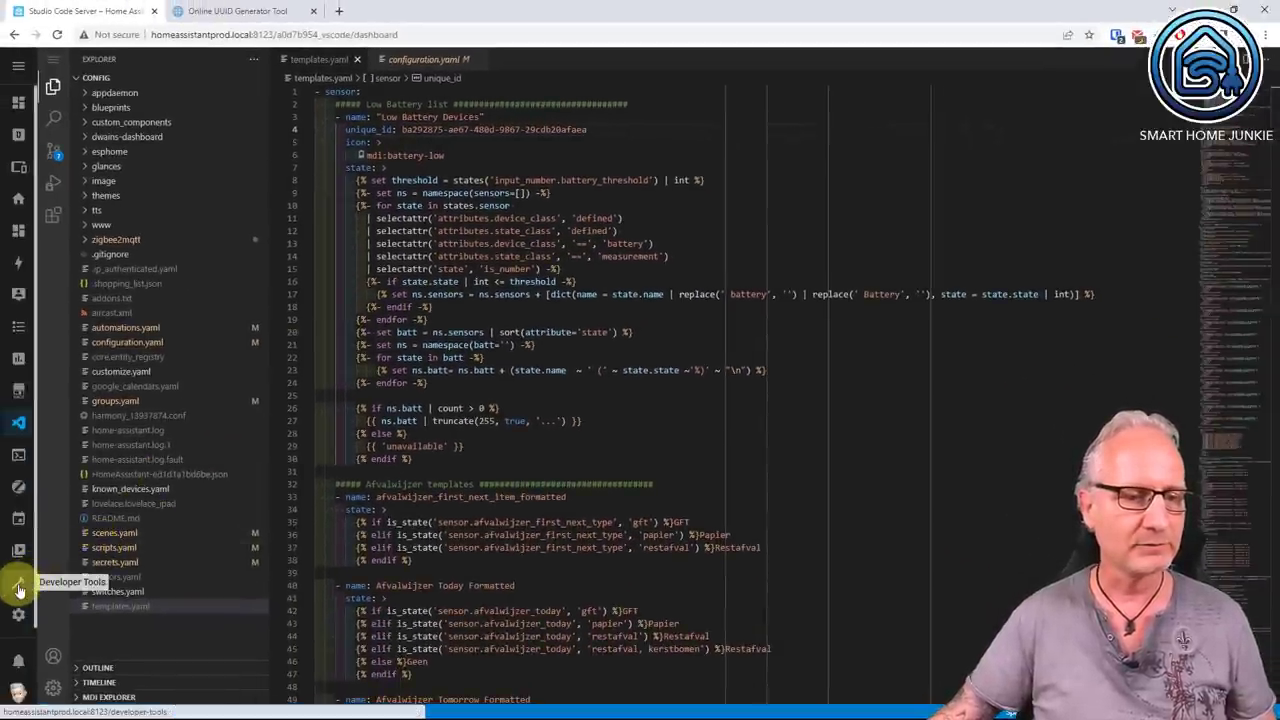
Reload the template entities from the YAML configuration in Home Assistant's Developer Tools.
left_click(18, 583)
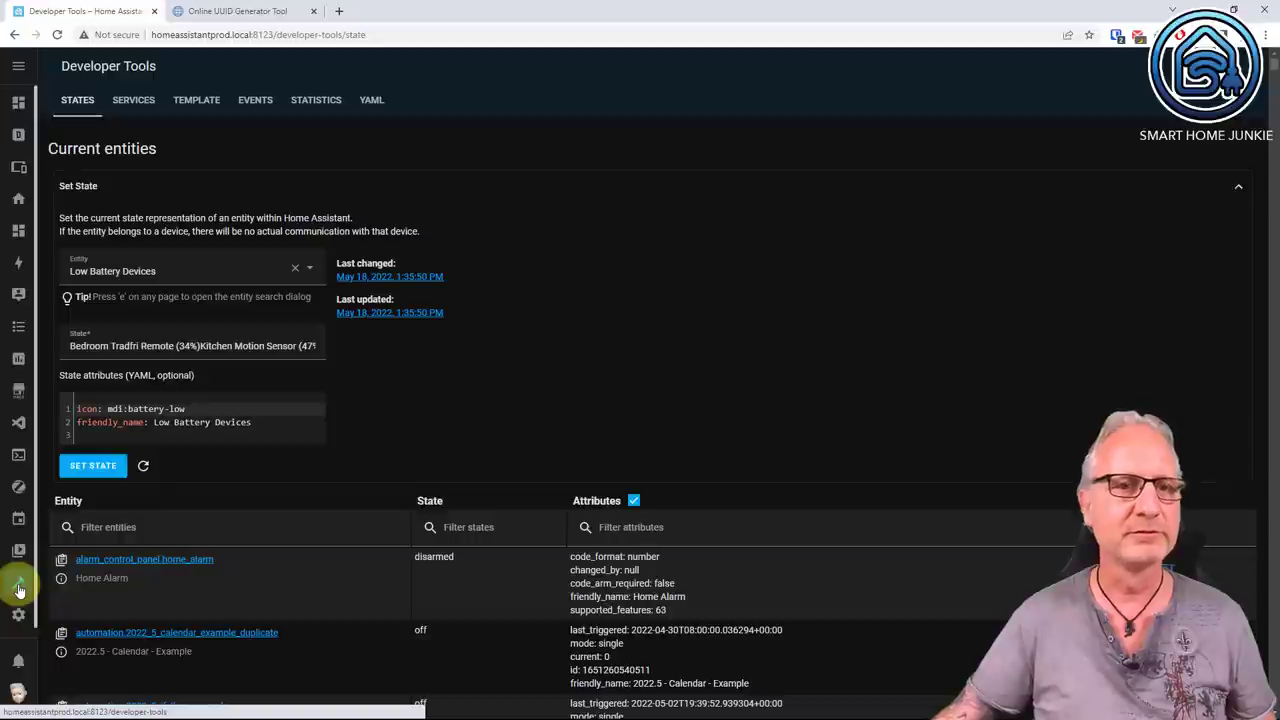
left_click(372, 99)
scroll(535, 405, "down", 3)
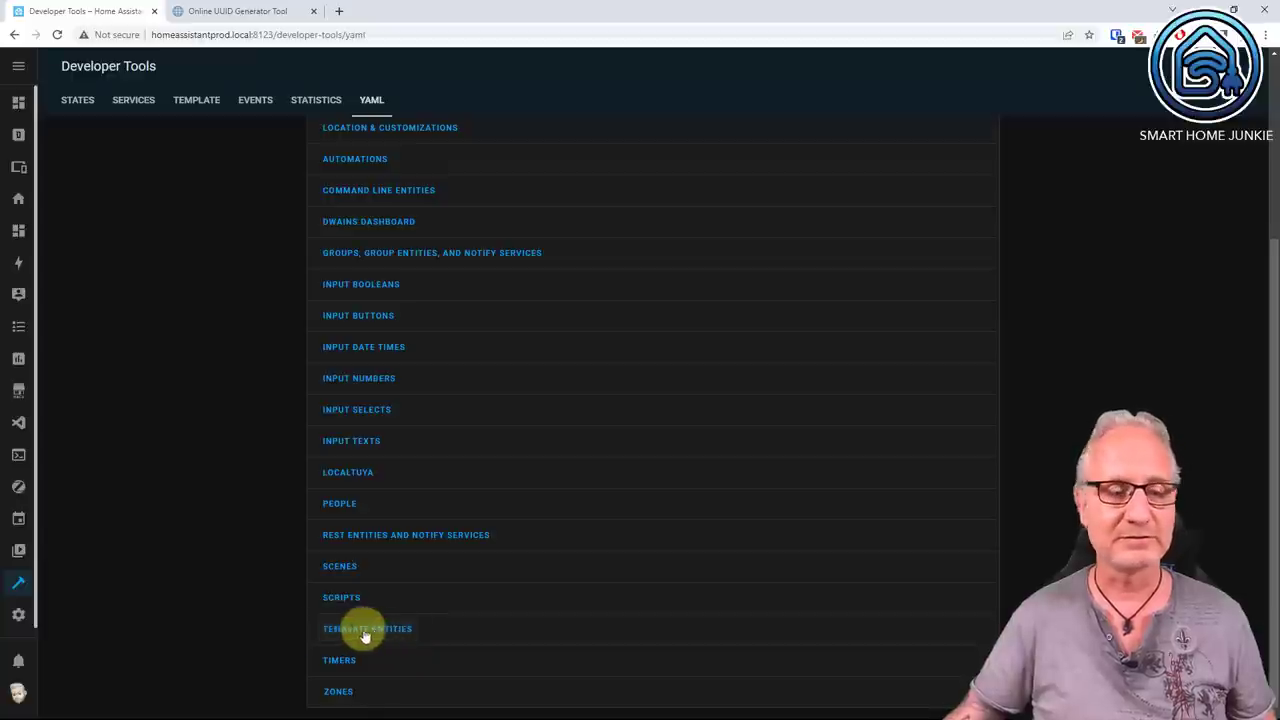
Search the entities for "low batter" and open the Low Battery Devices settings to check whether they are editable.
left_click(17, 616)
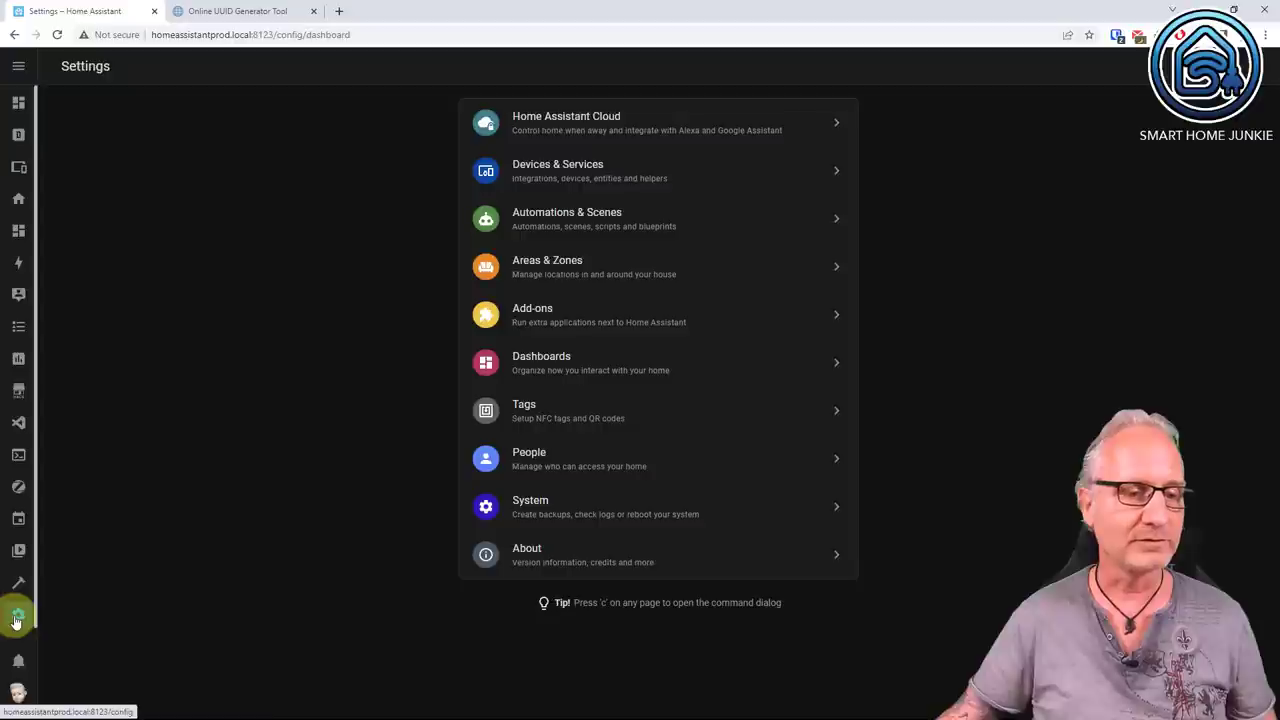
left_click(581, 180)
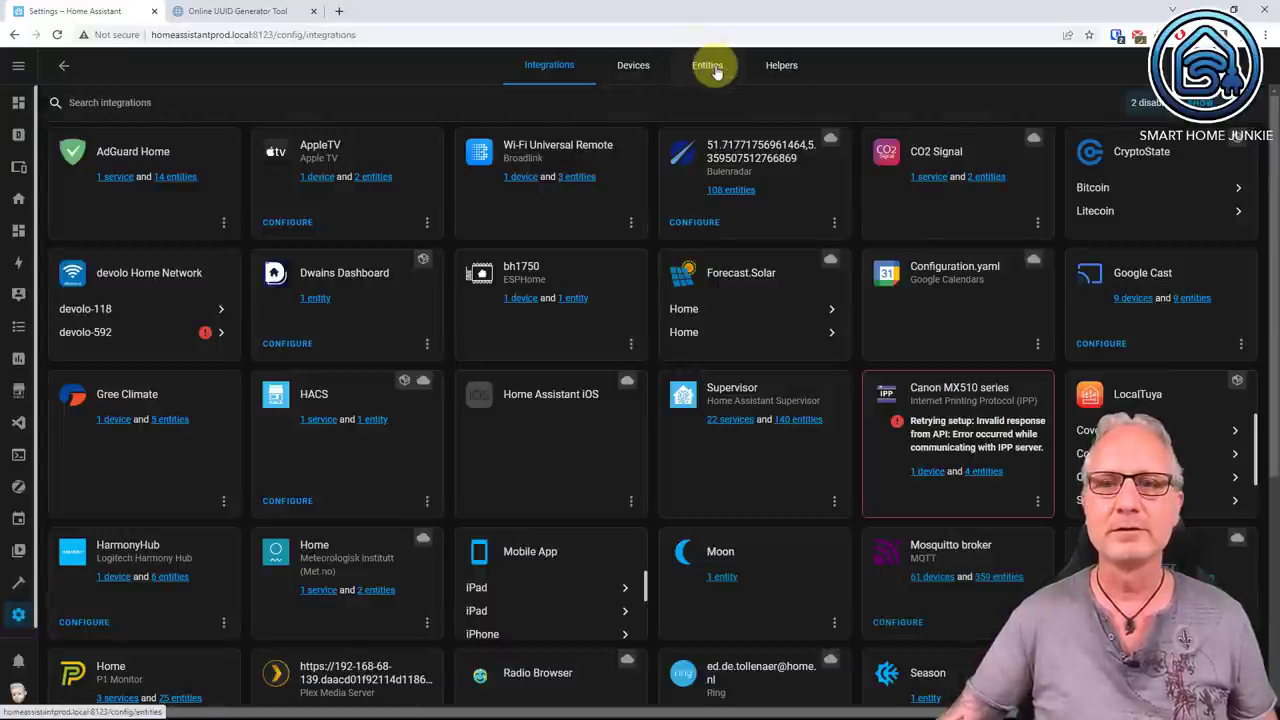
left_click(712, 70)
left_click(171, 106)
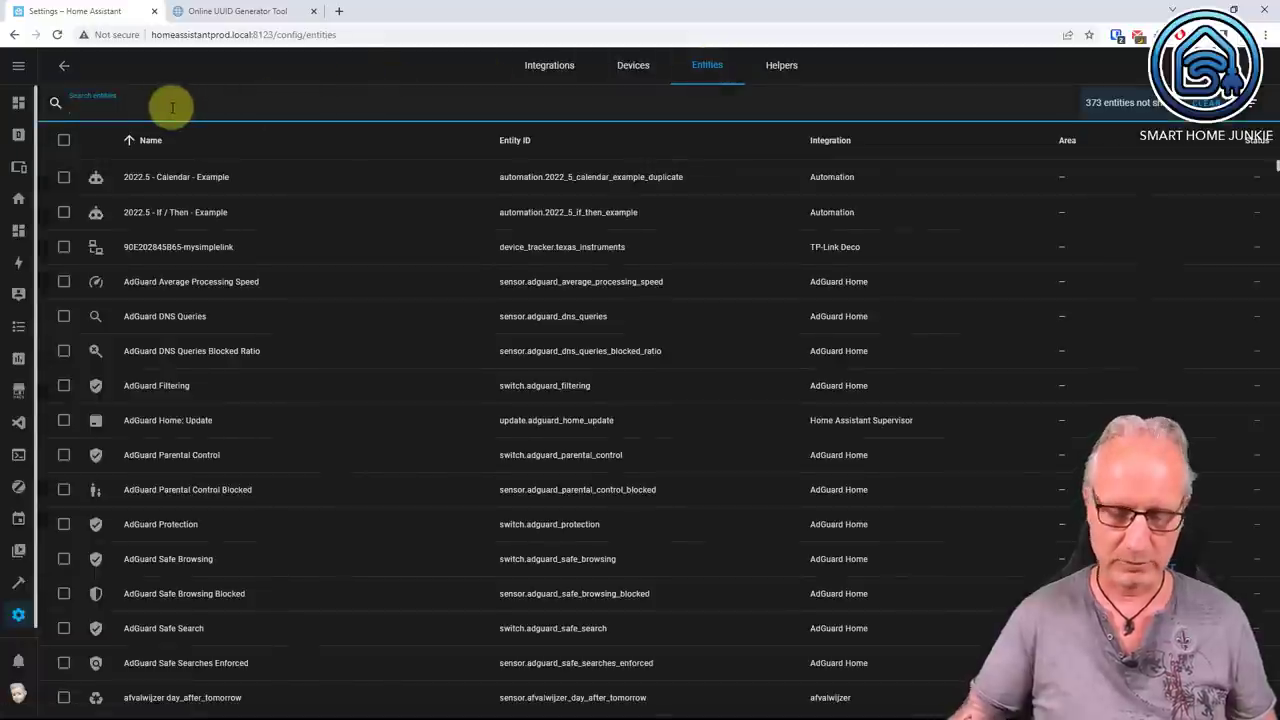
type("low batter")
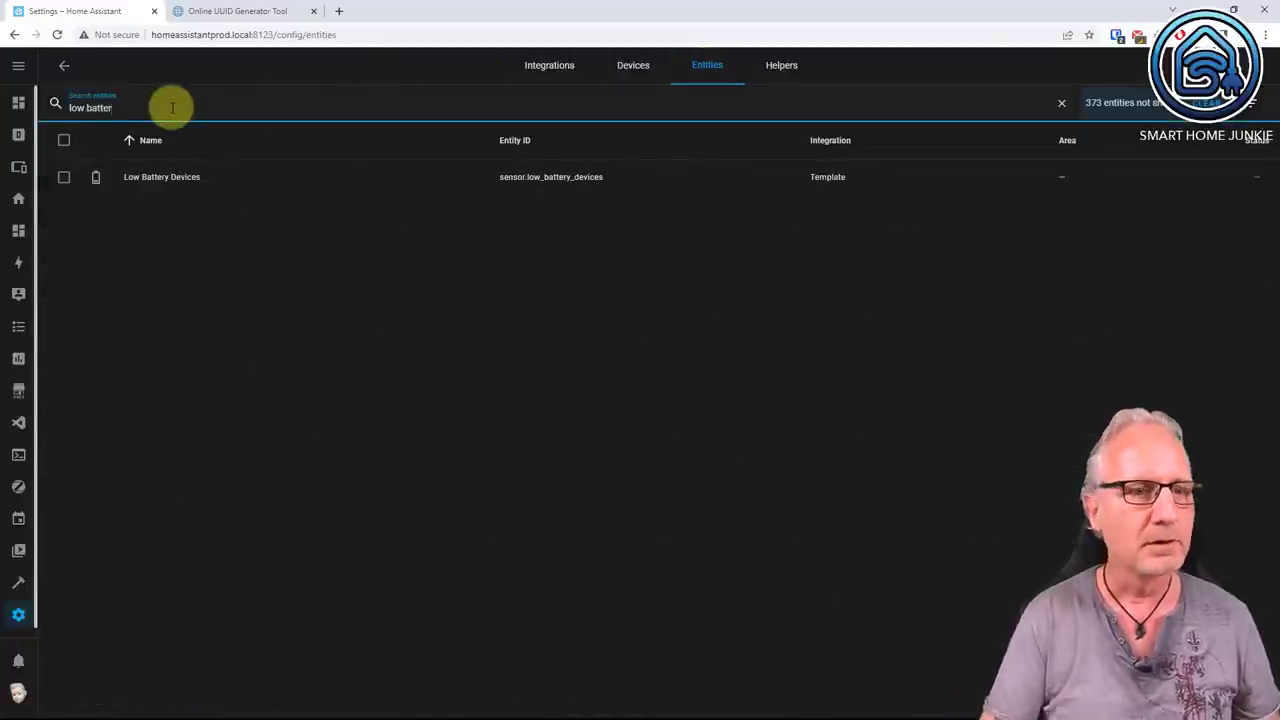
left_click(177, 177)
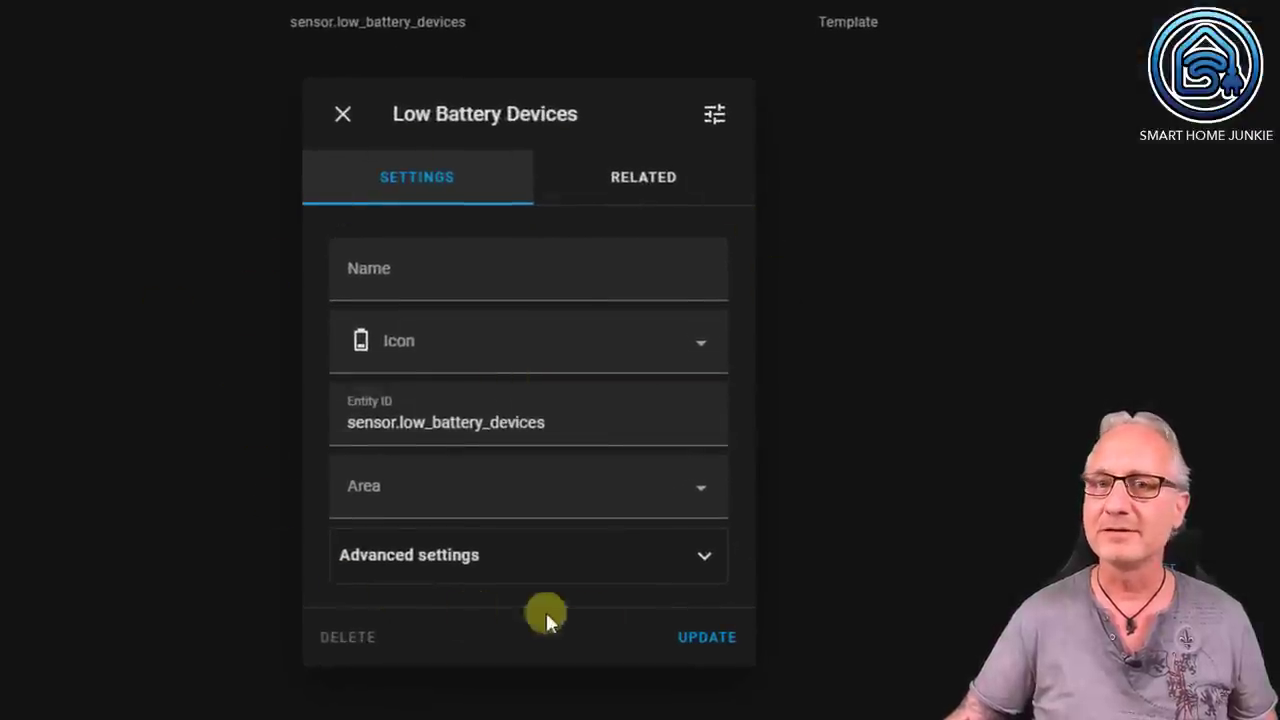
Check the Area choices and Name field of the Low Battery Devices entity and submit its settings without edits.
left_click(596, 503)
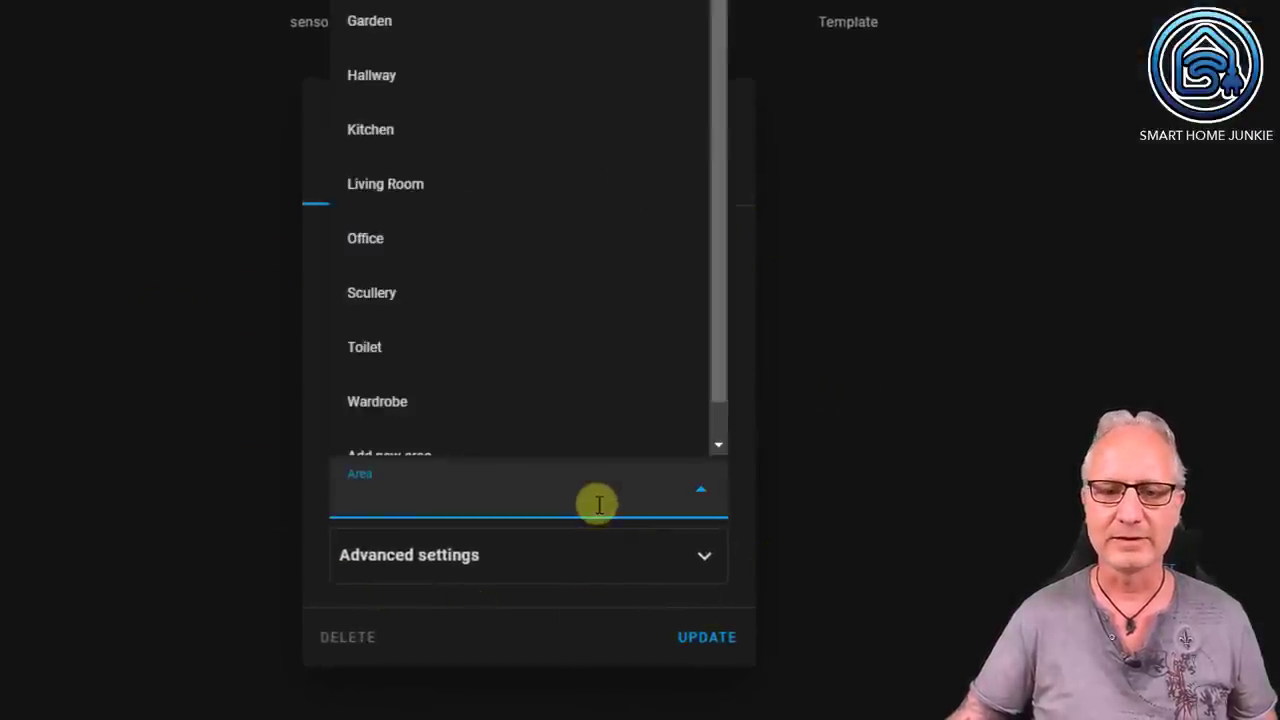
left_click(794, 486)
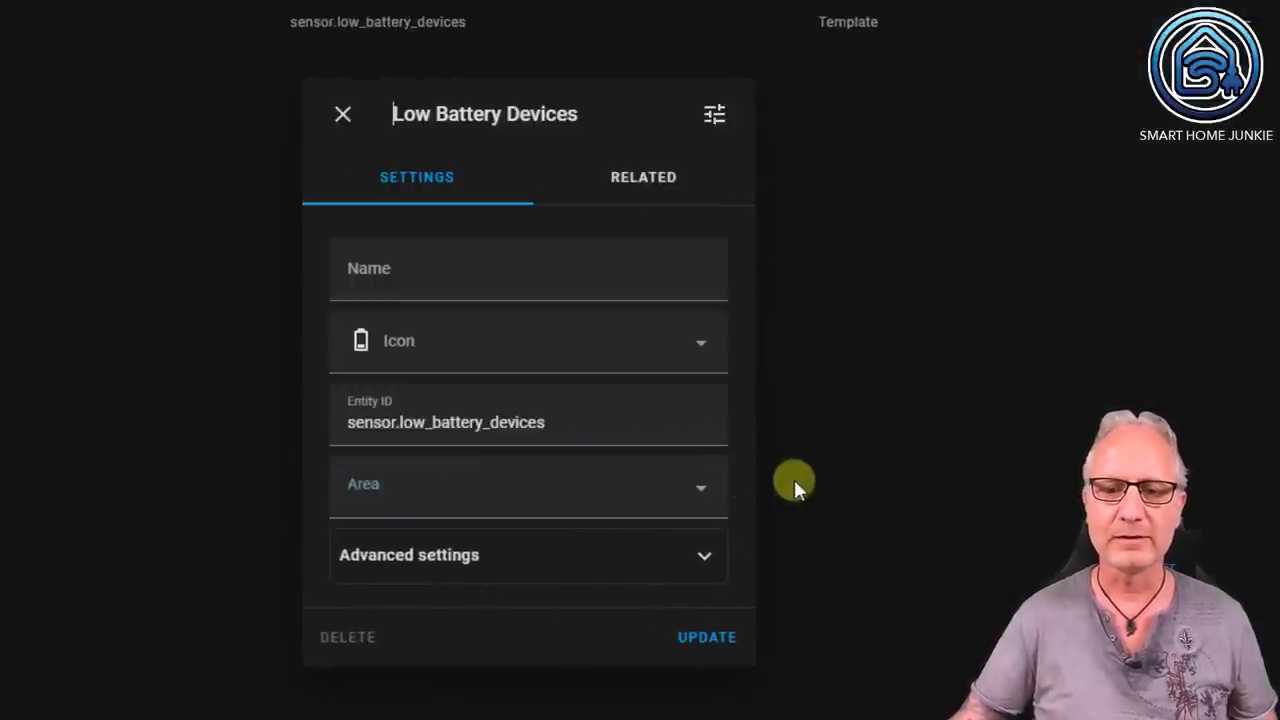
left_click(457, 273)
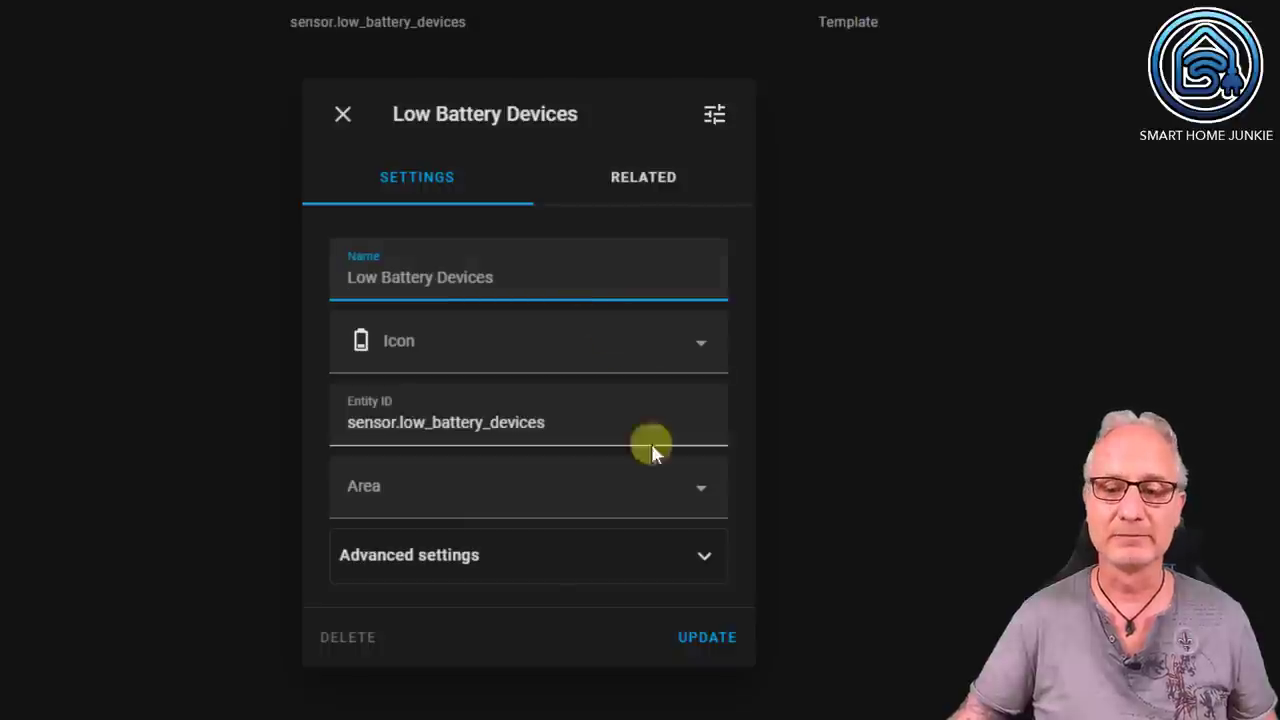
left_click(697, 638)
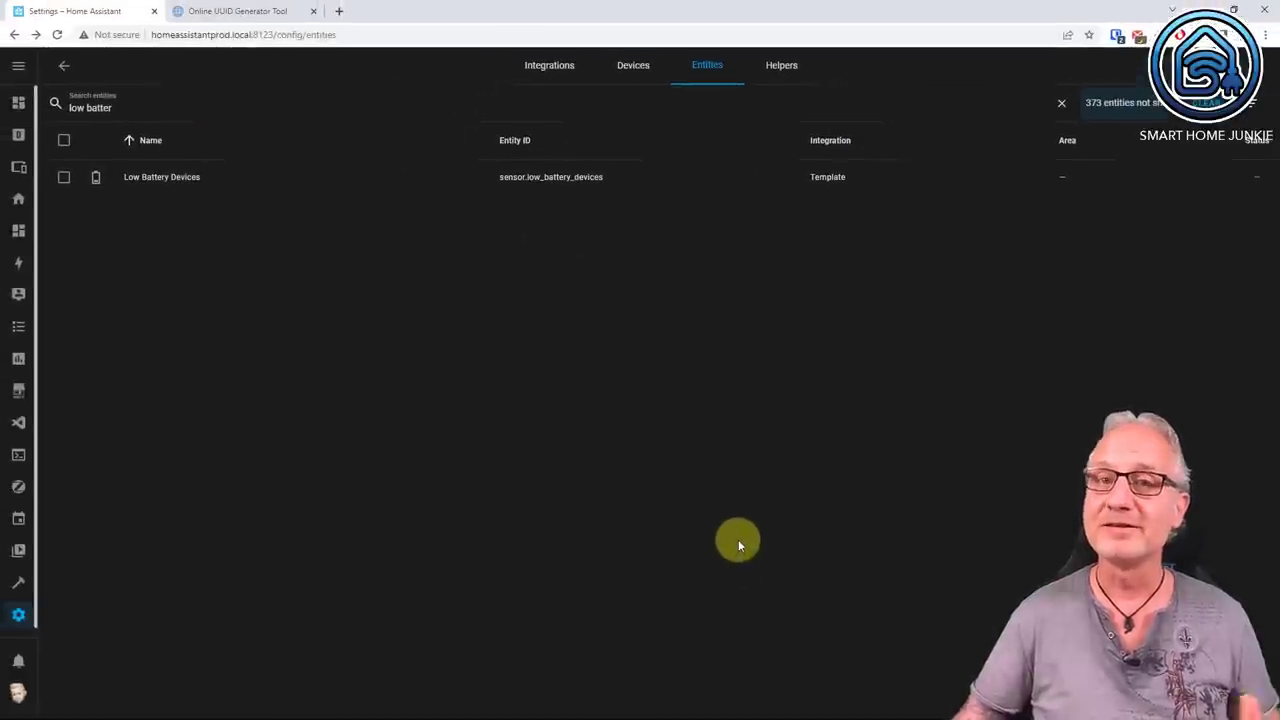